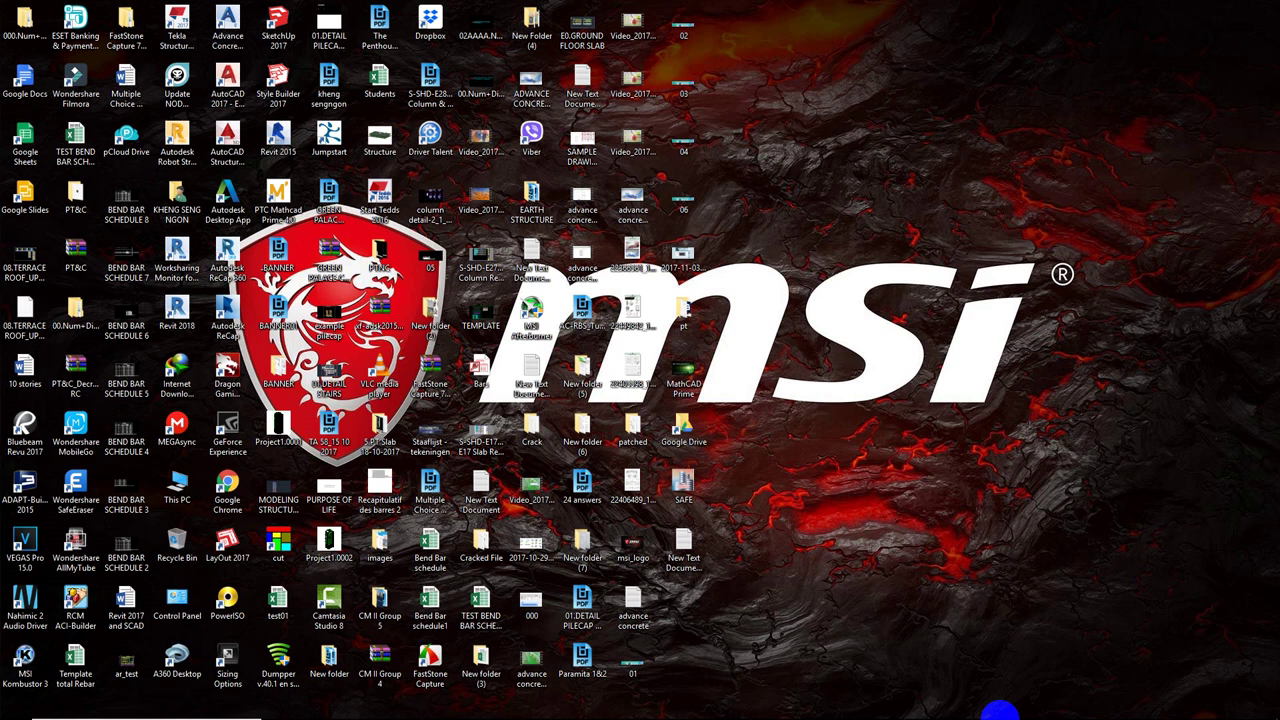
- Bring the Revit grid plan forward, nudge it left, then minimise Revit
mouse_move(757, 715)
click(750, 705)
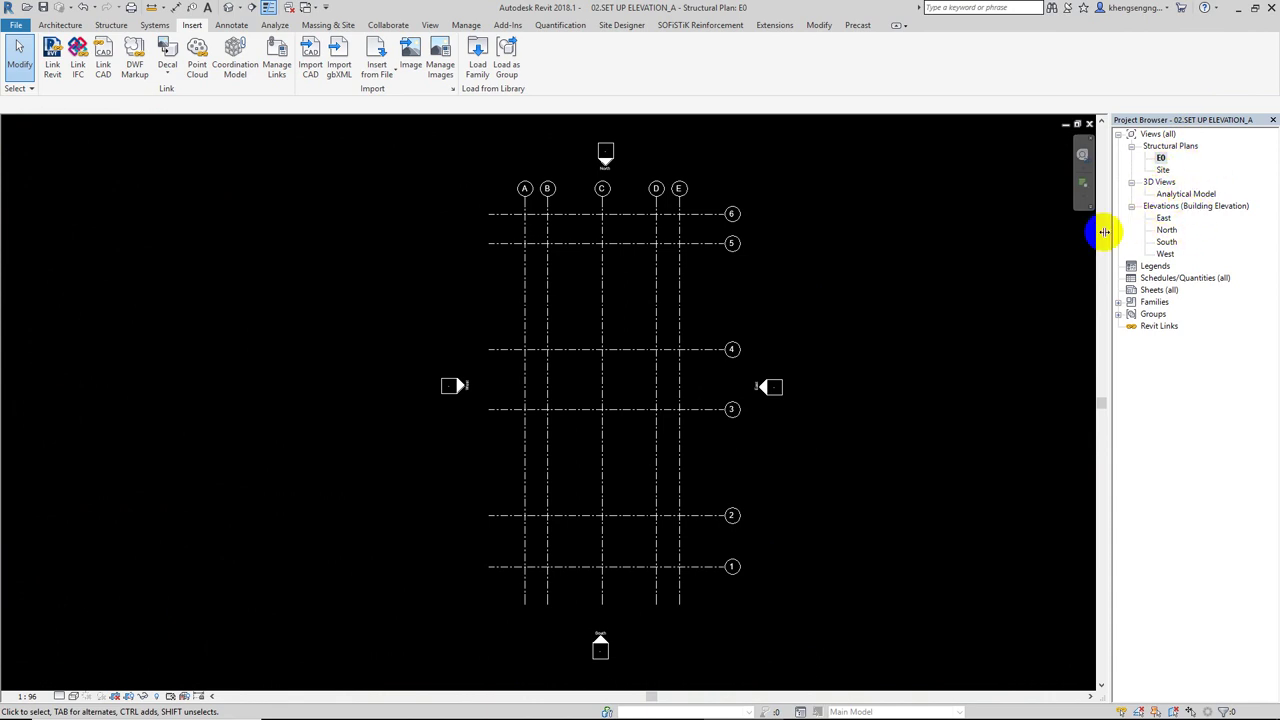
middle_drag(971, 230, 968, 236)
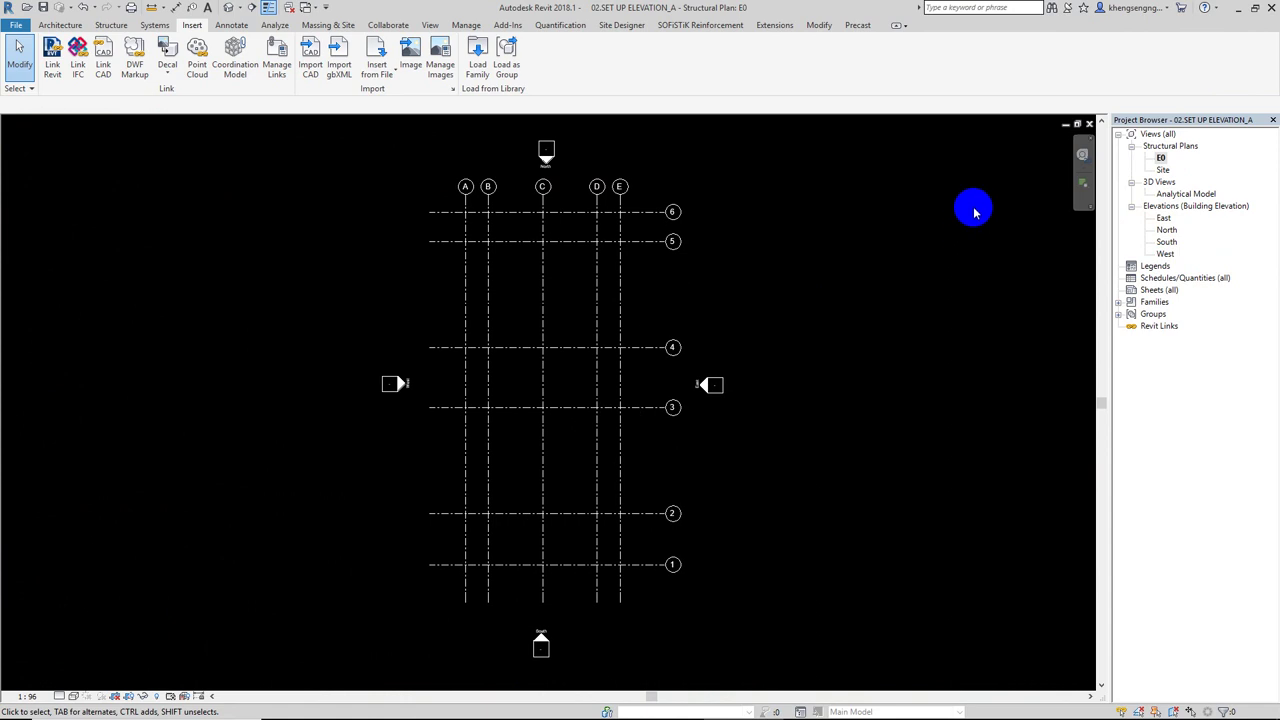
click(1238, 7)
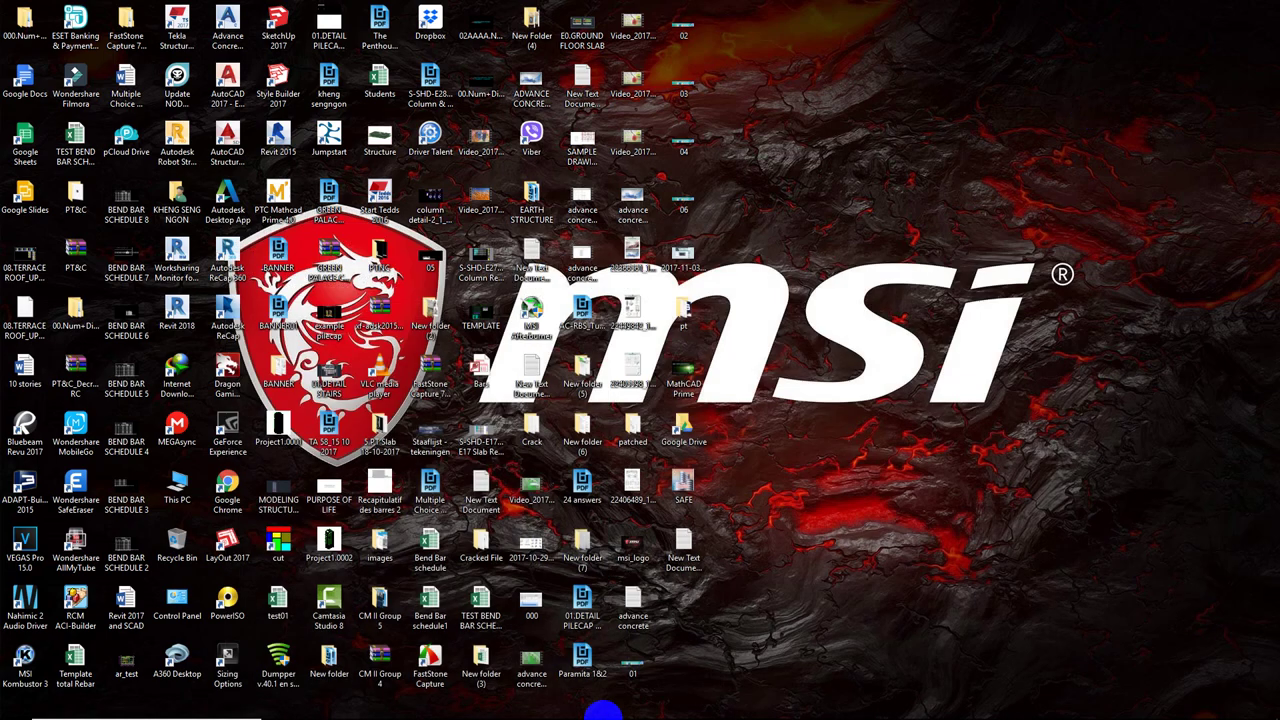
- Bring up ARCHITECT.dwg in AutoCAD with the window maximised
click(555, 714)
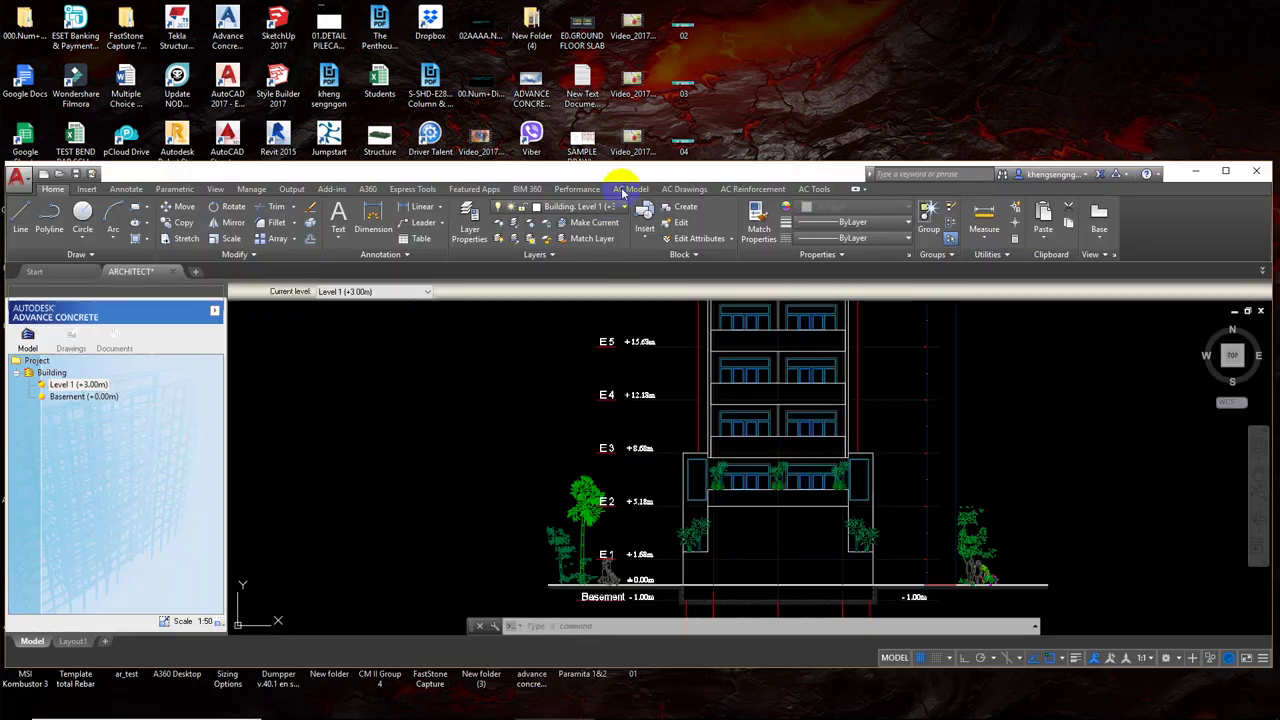
double_click(623, 173)
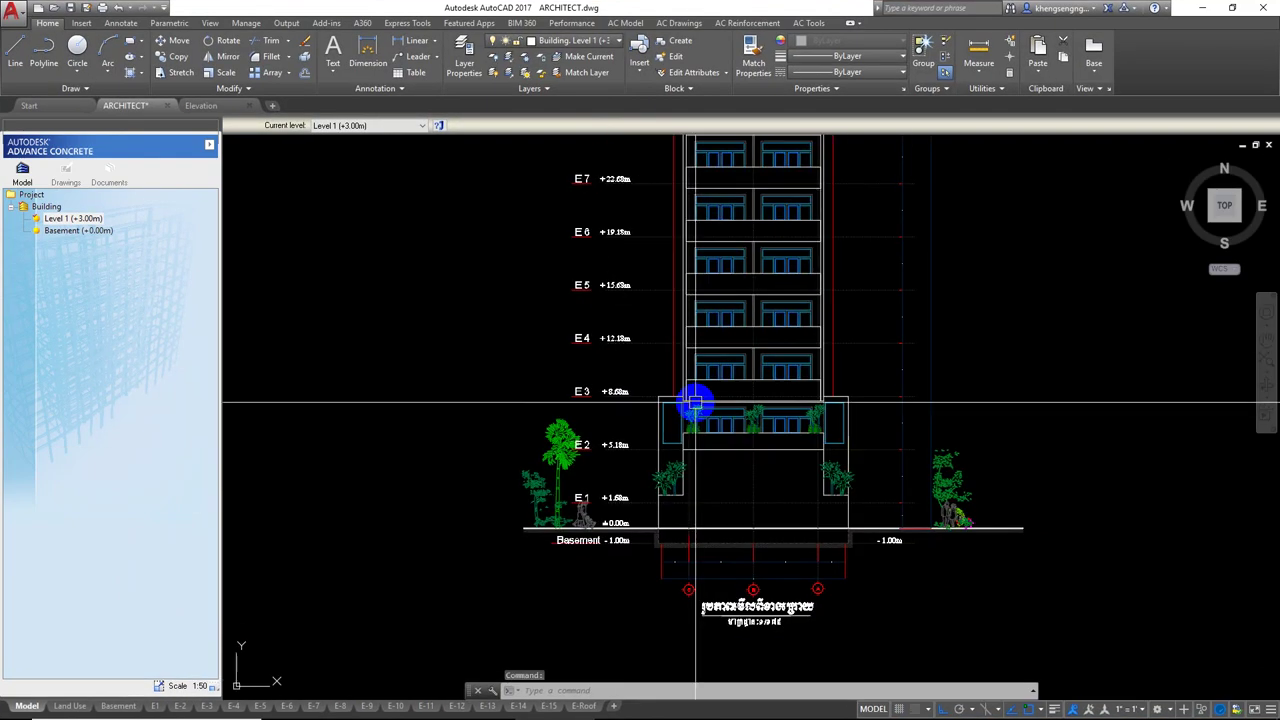
scroll(777, 529, up, 4)
scroll(763, 500, up, 2)
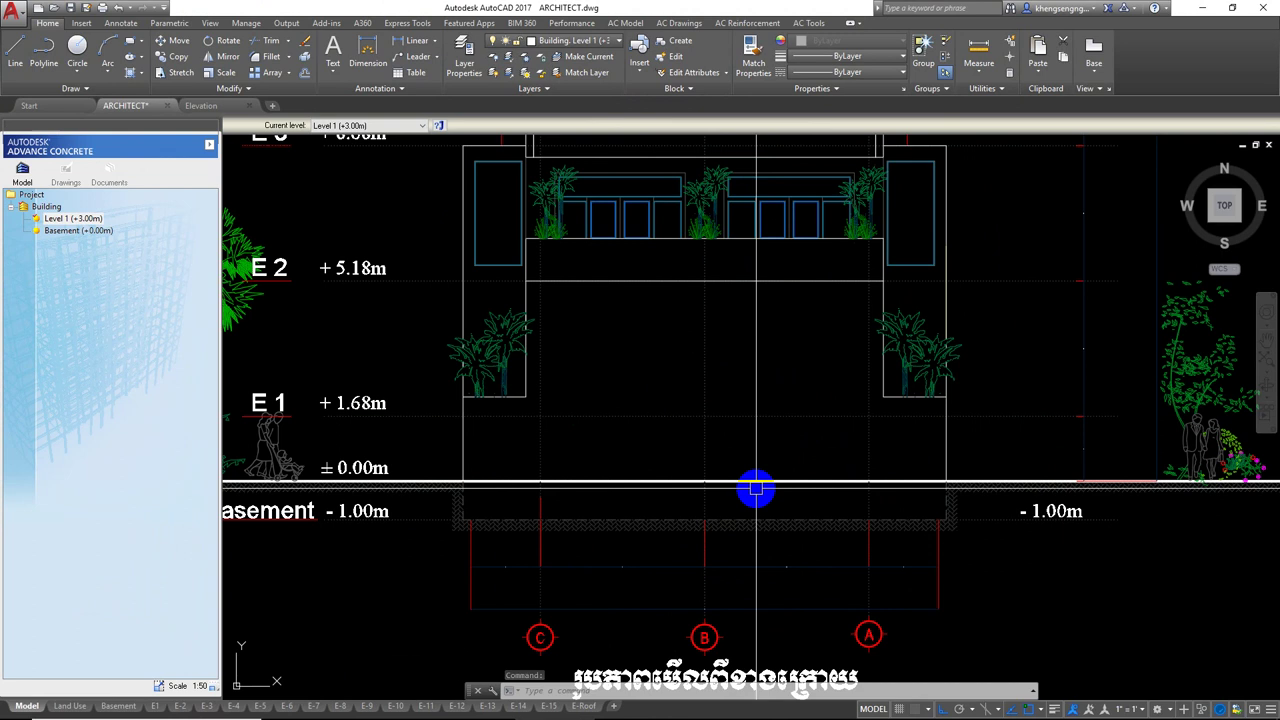
- Measure the 4250.00 spacing with a DIMLINEAR dimension between two points
text(dli)
key(Return)
click(706, 420)
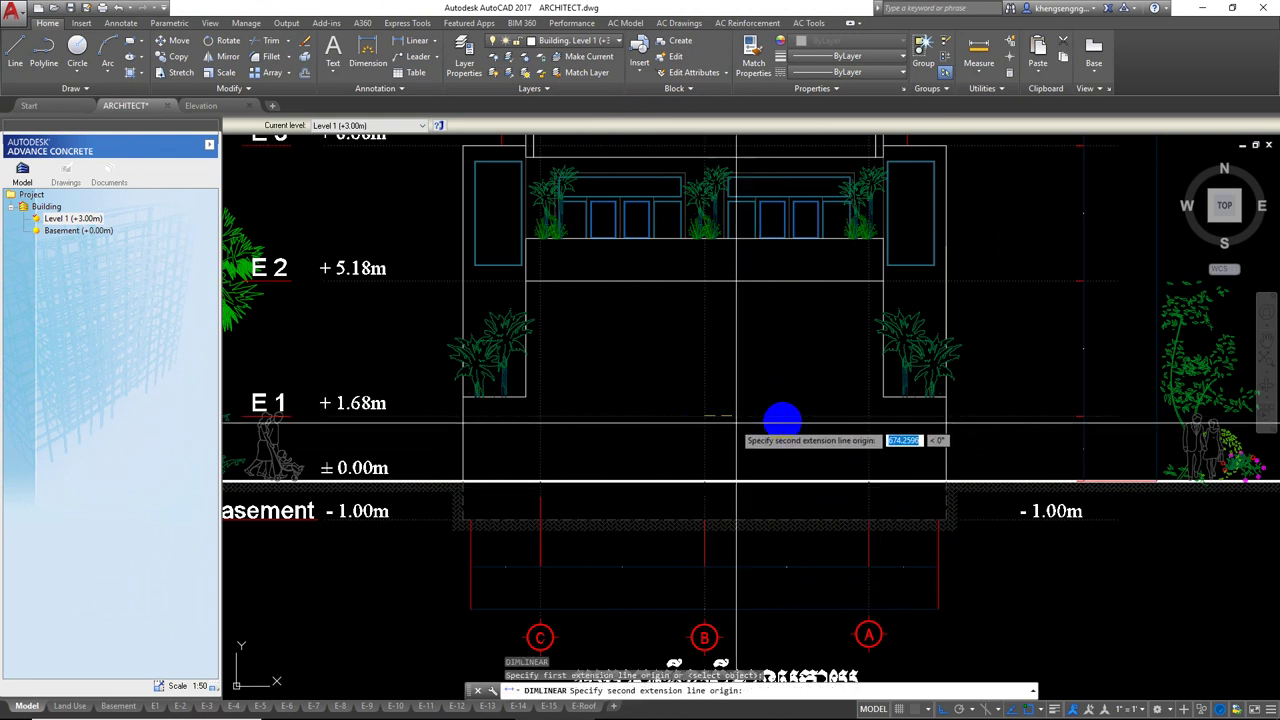
click(866, 419)
scroll(827, 447, up, 4)
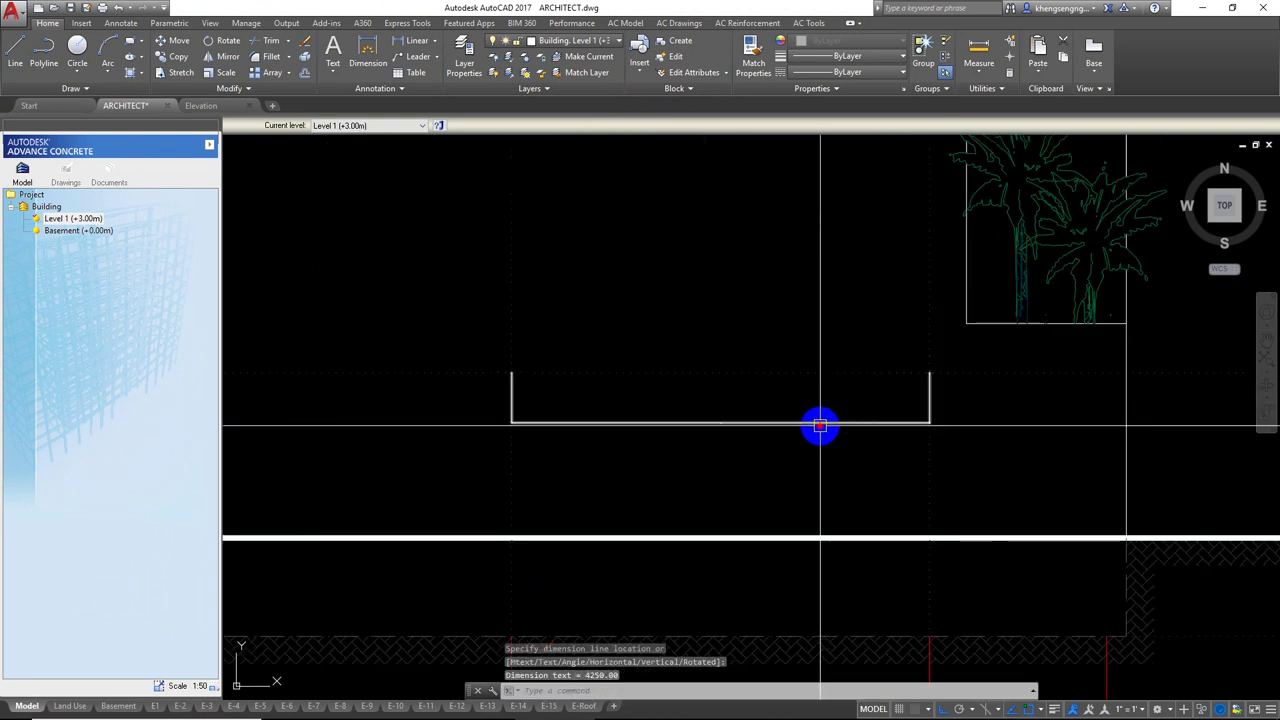
scroll(720, 423, up, 2)
- Leave the 4250.00 dimension text unchanged, then select the dimension and erase it
double_click(726, 438)
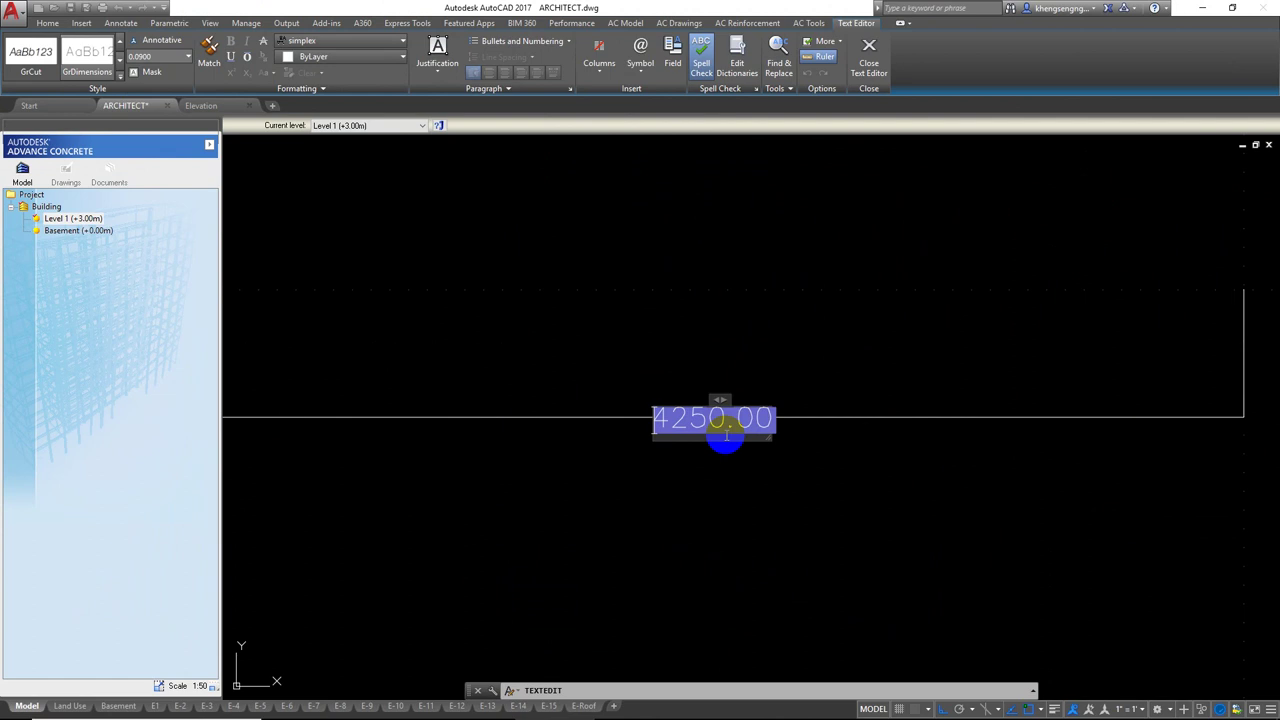
key(Escape)
click(743, 463)
text(e)
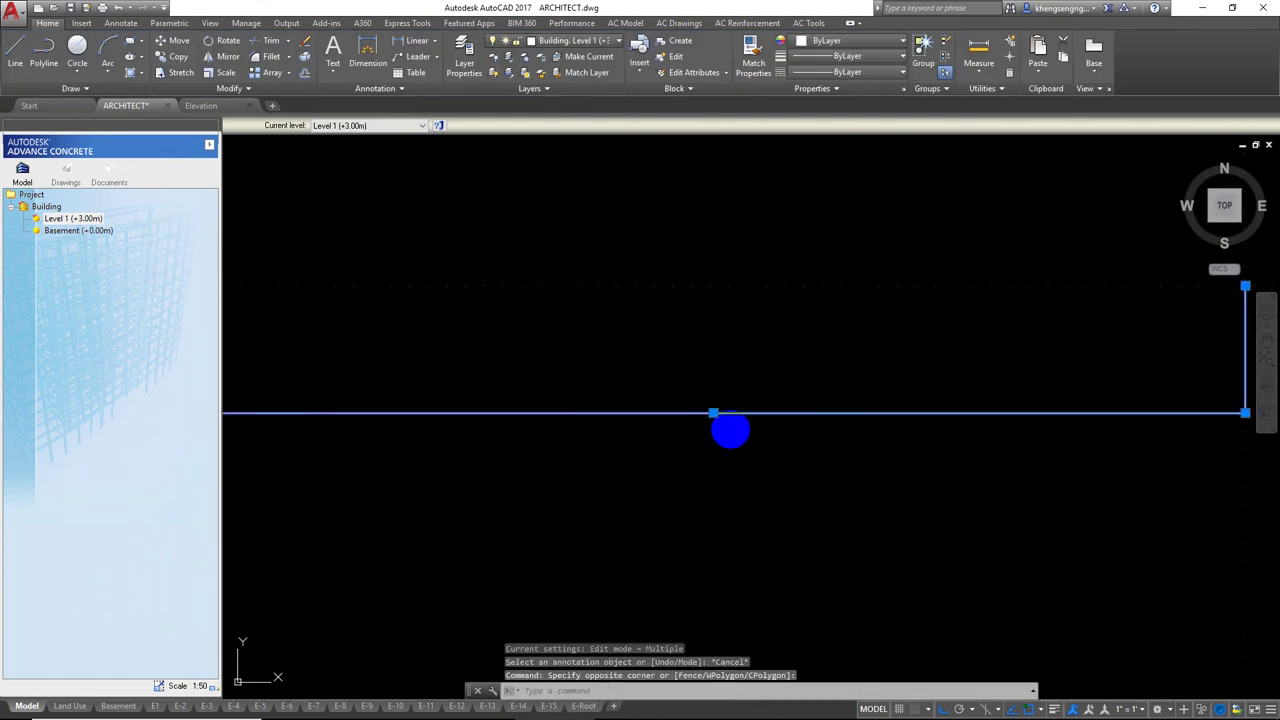
key(Return)
scroll(728, 428, down, 3)
scroll(690, 380, down, 3)
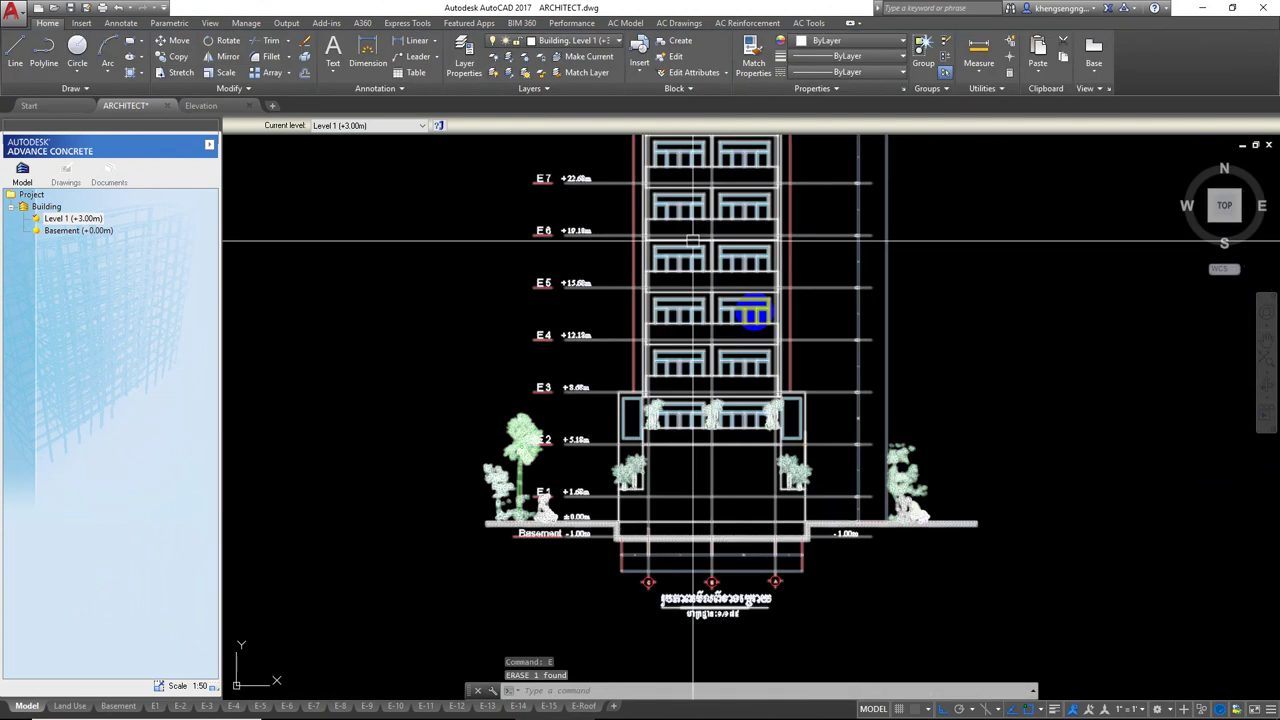
middle_drag(749, 300, 757, 360)
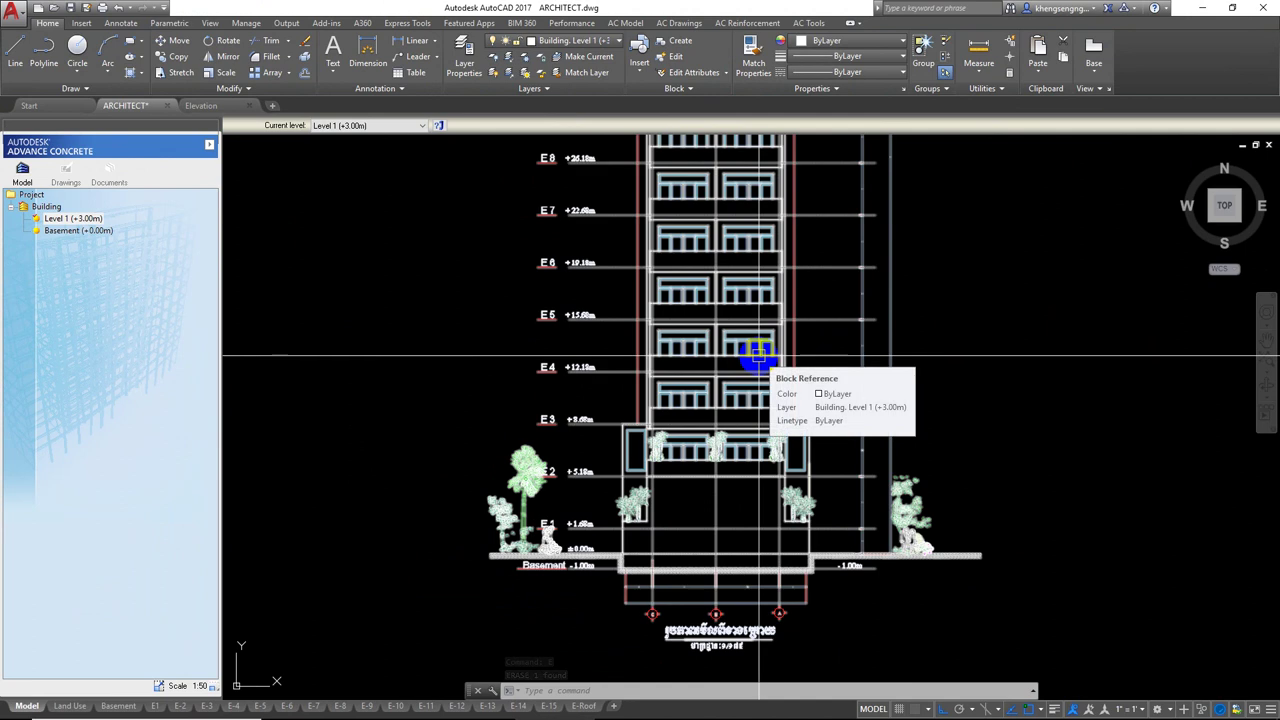
click(757, 341)
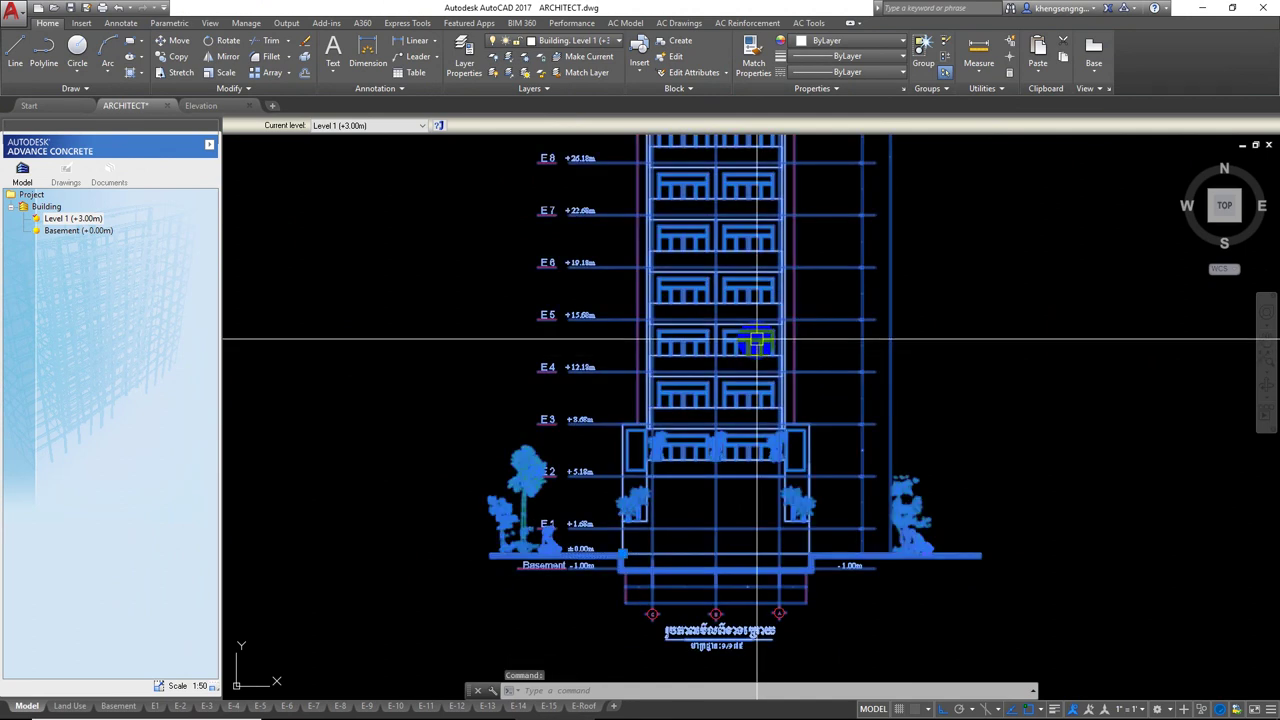
key(Delete)
key(Escape)
middle_drag(707, 373, 713, 347)
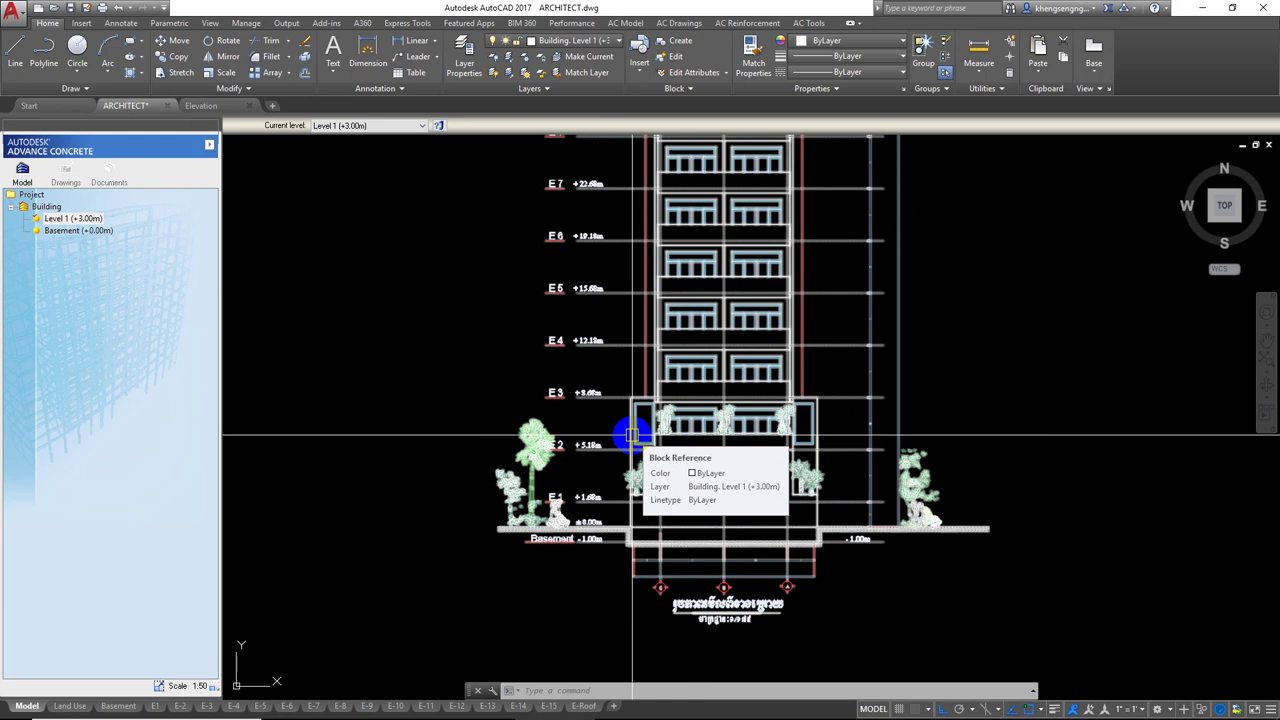
scroll(737, 522, up, 2)
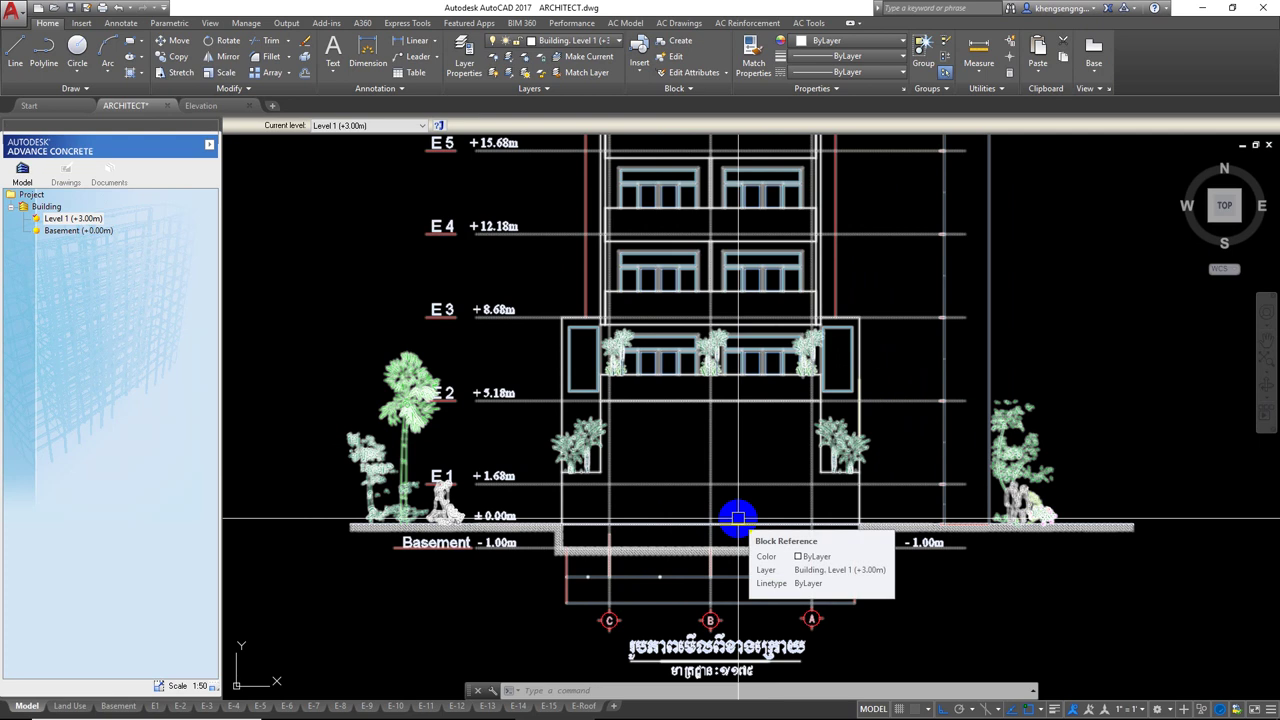
mouse_move(709, 451)
middle_down()
mouse_move(709, 495)
mouse_move(719, 466)
middle_up()
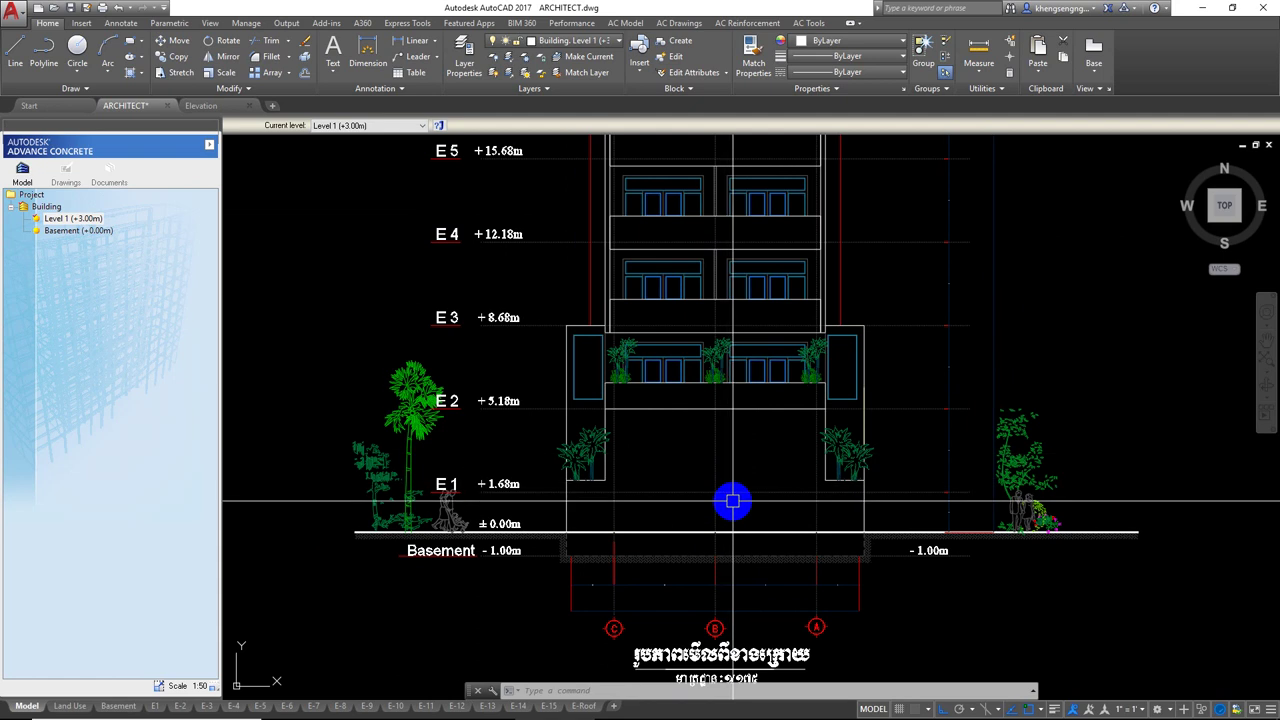
key(Escape)
- Copy the whole building elevation with its ground-level corner as the base point
click(709, 469)
key(Escape)
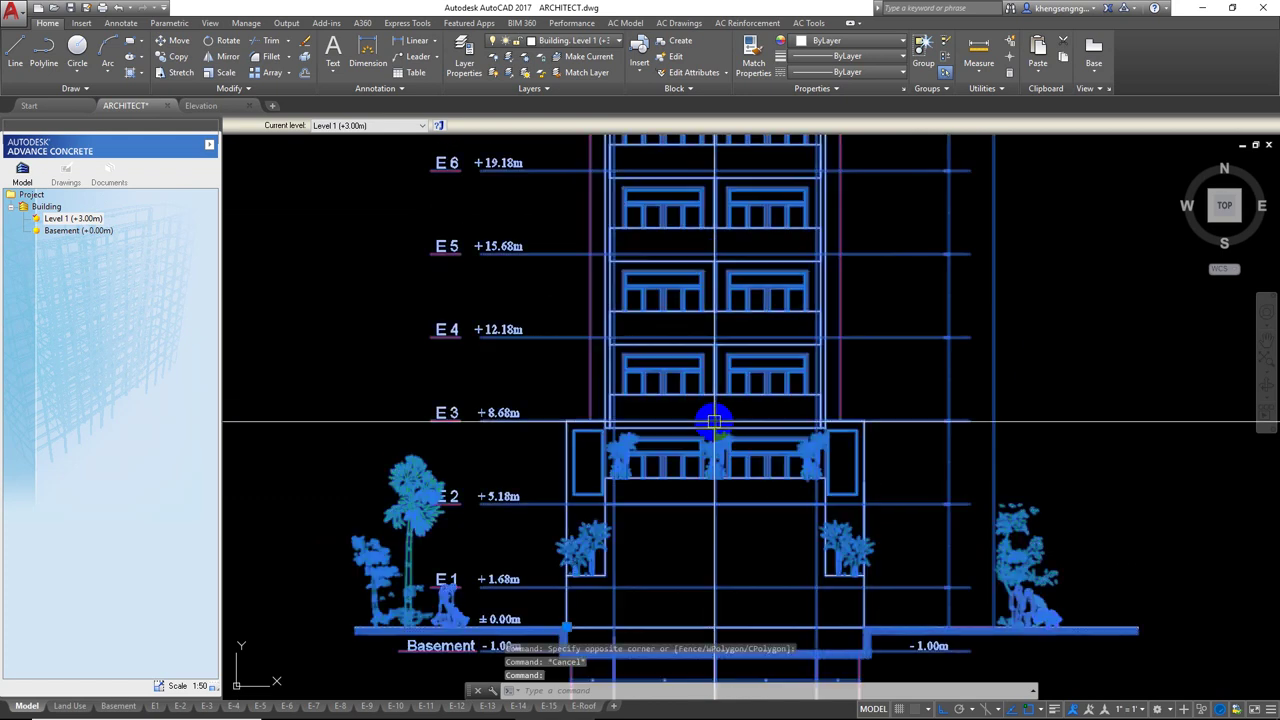
scroll(701, 426, down, 4)
scroll(686, 363, up, 1)
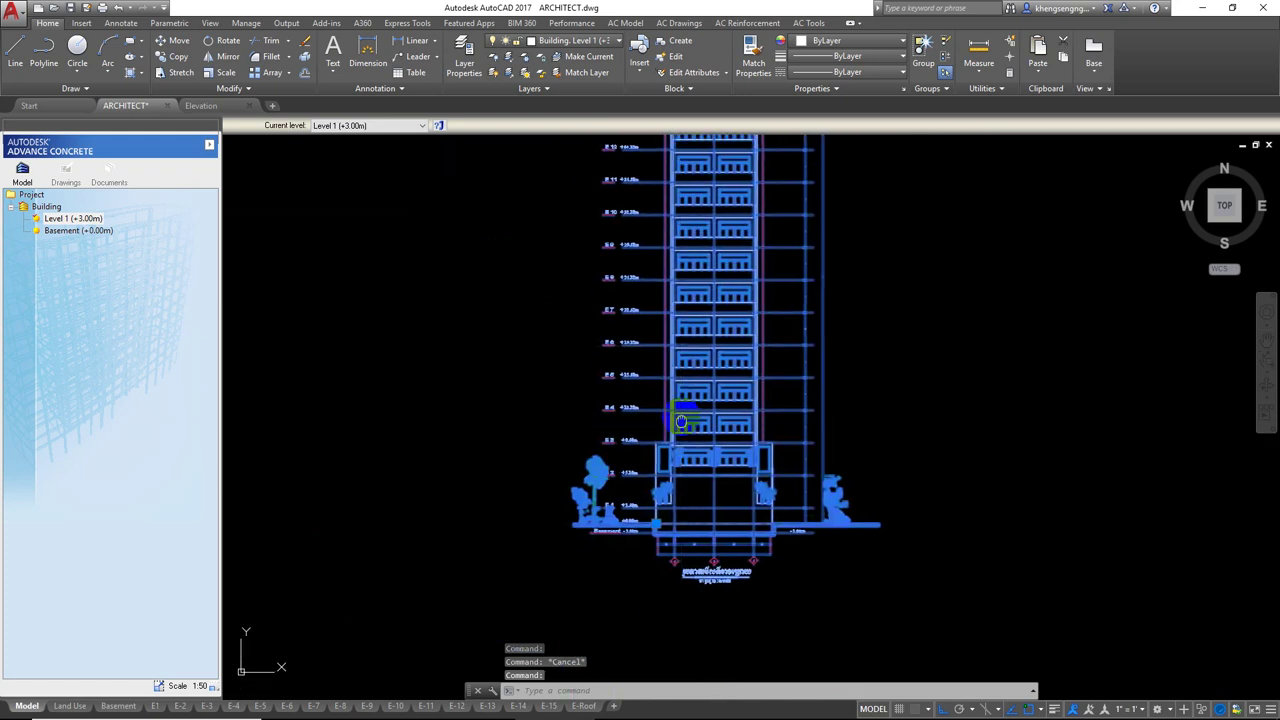
scroll(701, 551, down, 1)
scroll(675, 360, down, 5)
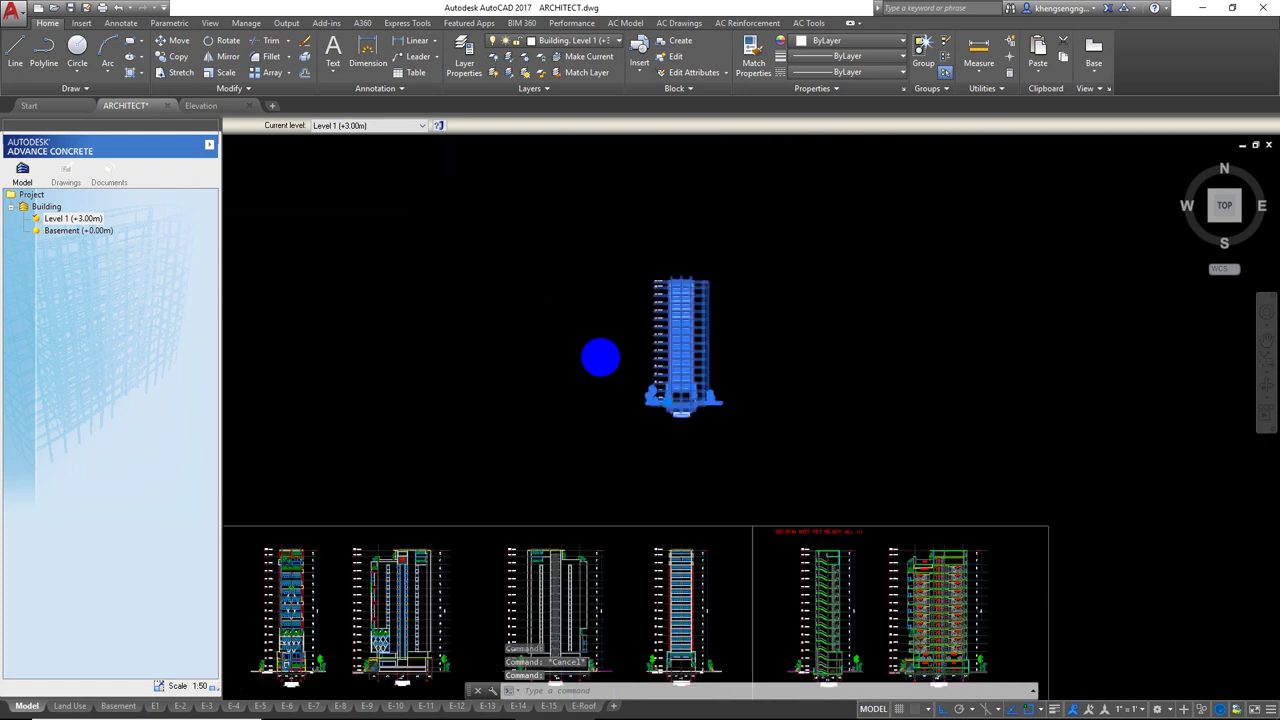
scroll(553, 351, down, 5)
scroll(553, 351, up, 8)
scroll(660, 357, up, 1)
key(ctrl+shift+c)
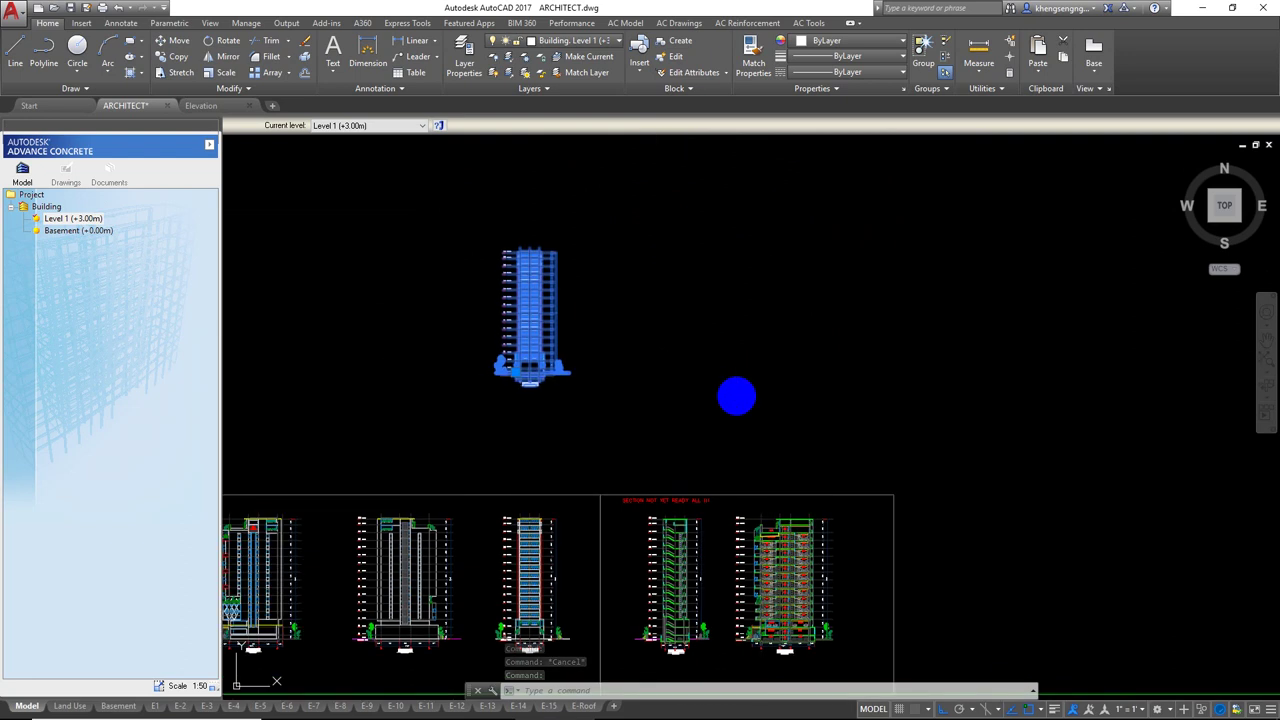
scroll(517, 385, up, 3)
scroll(517, 385, up, 3)
click(523, 386)
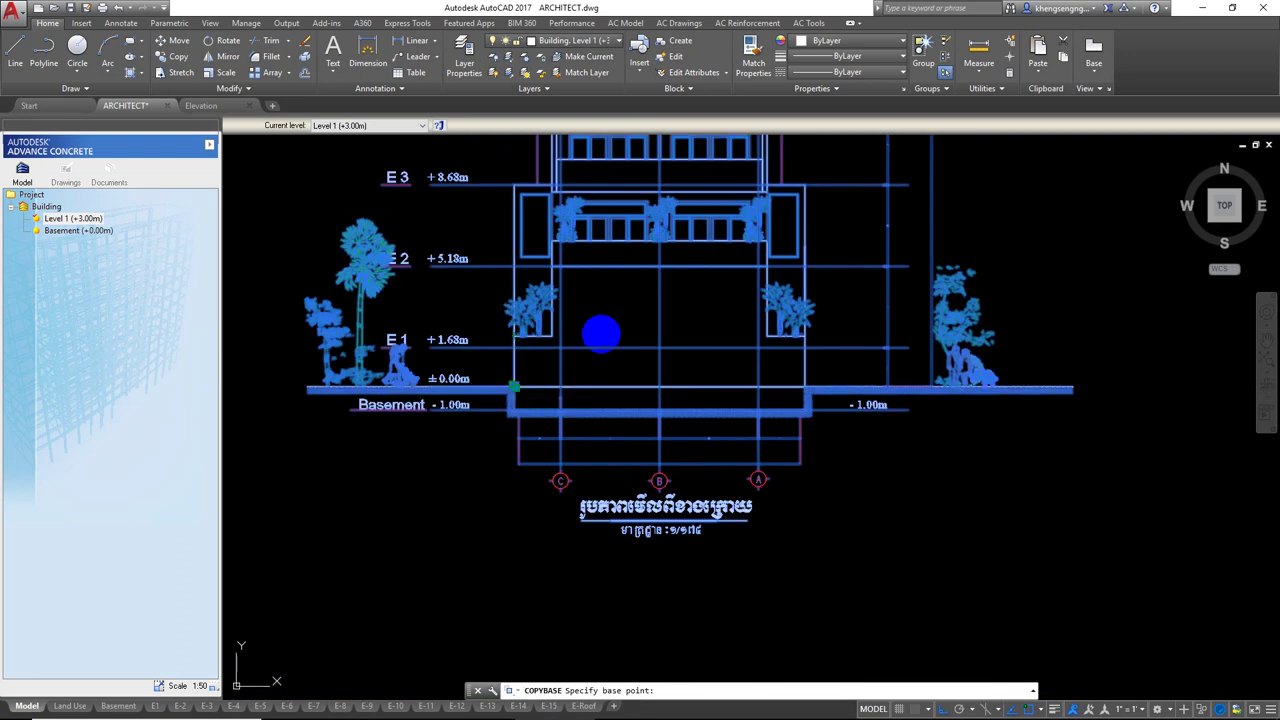
- Start a new blank drawing, Drawing2, from the Start tab
click(566, 322)
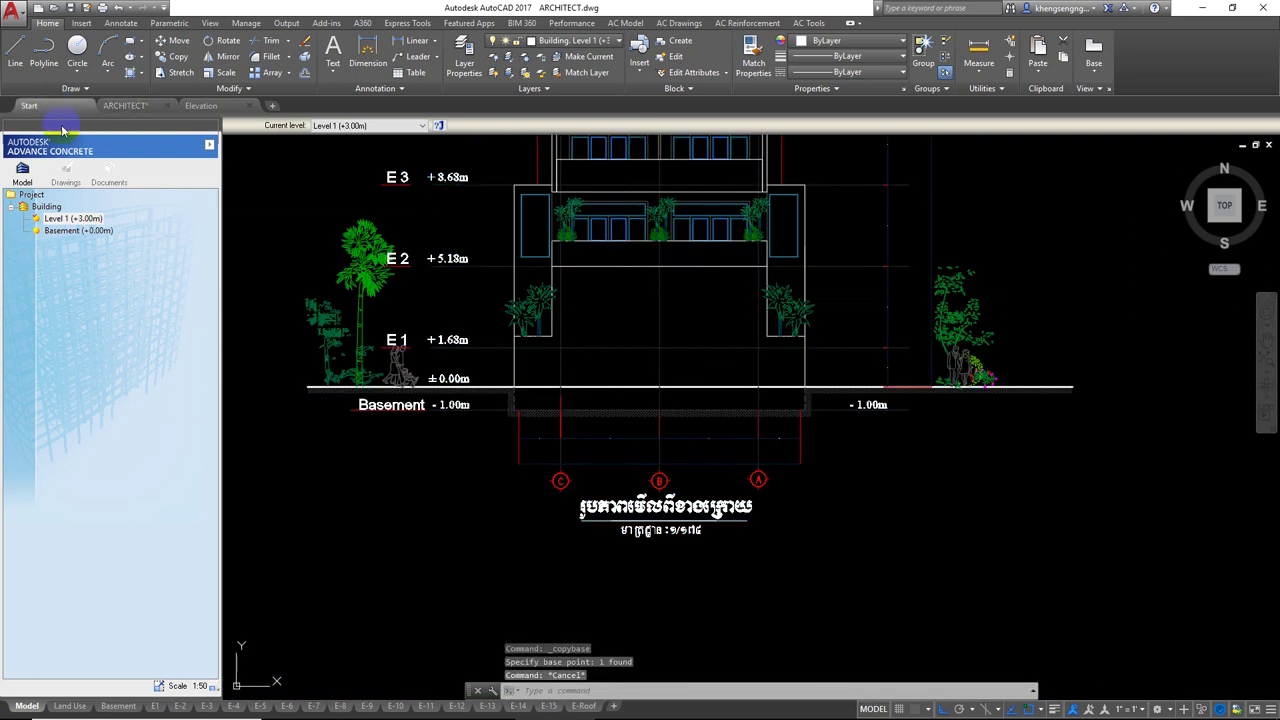
click(29, 105)
click(354, 254)
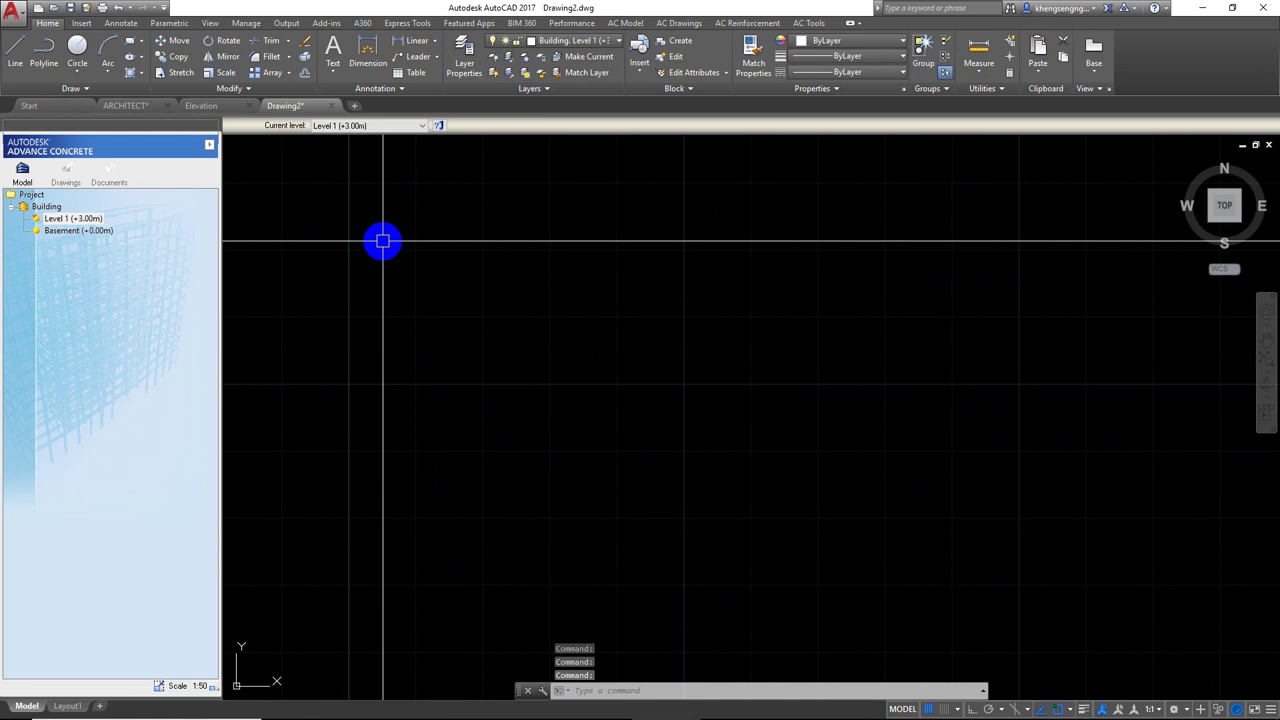
- Paste the copied elevation into the new drawing at 0,0 and zoom to fit it
key(ctrl+v)
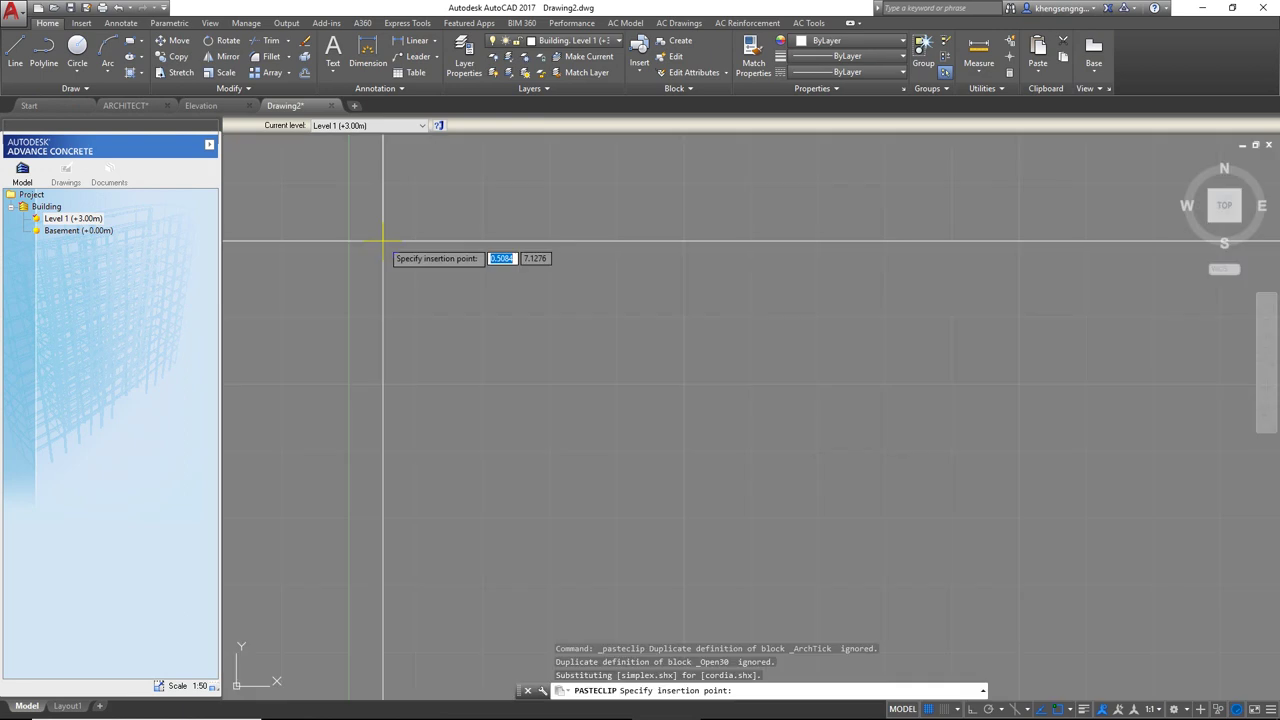
text(0)
key(Tab)
text(0)
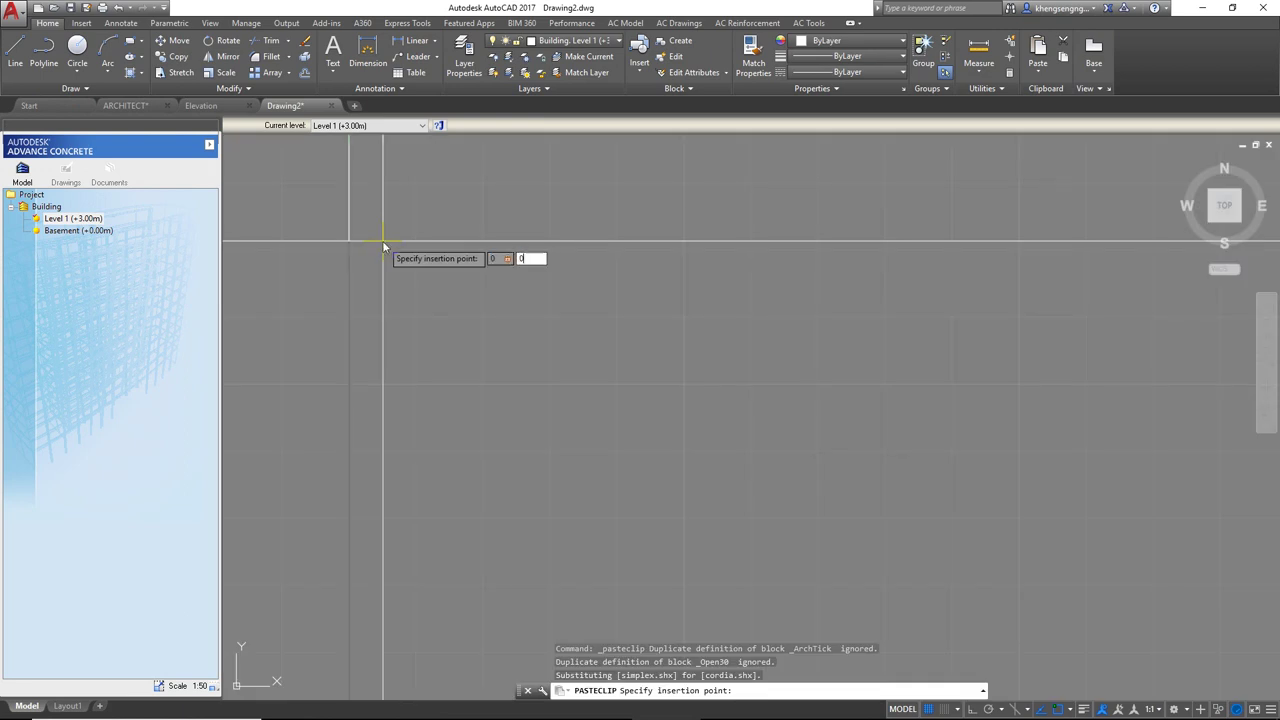
key(Return)
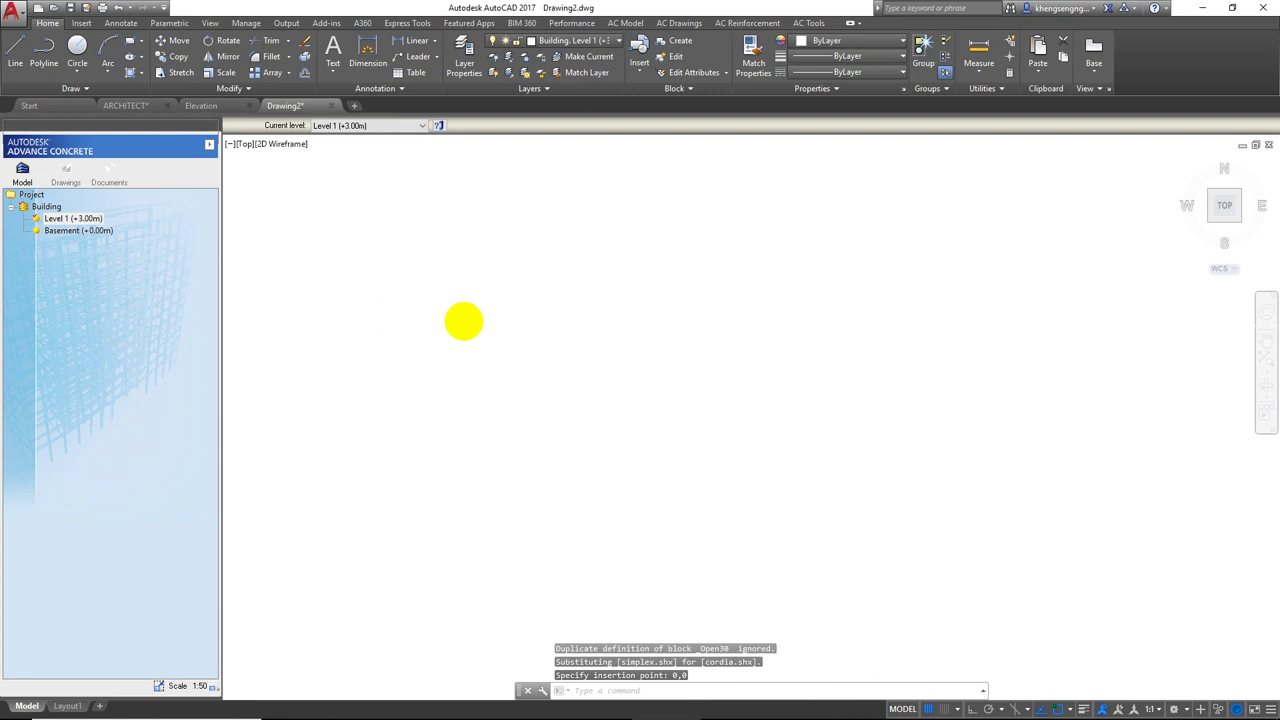
middle_click(464, 299)
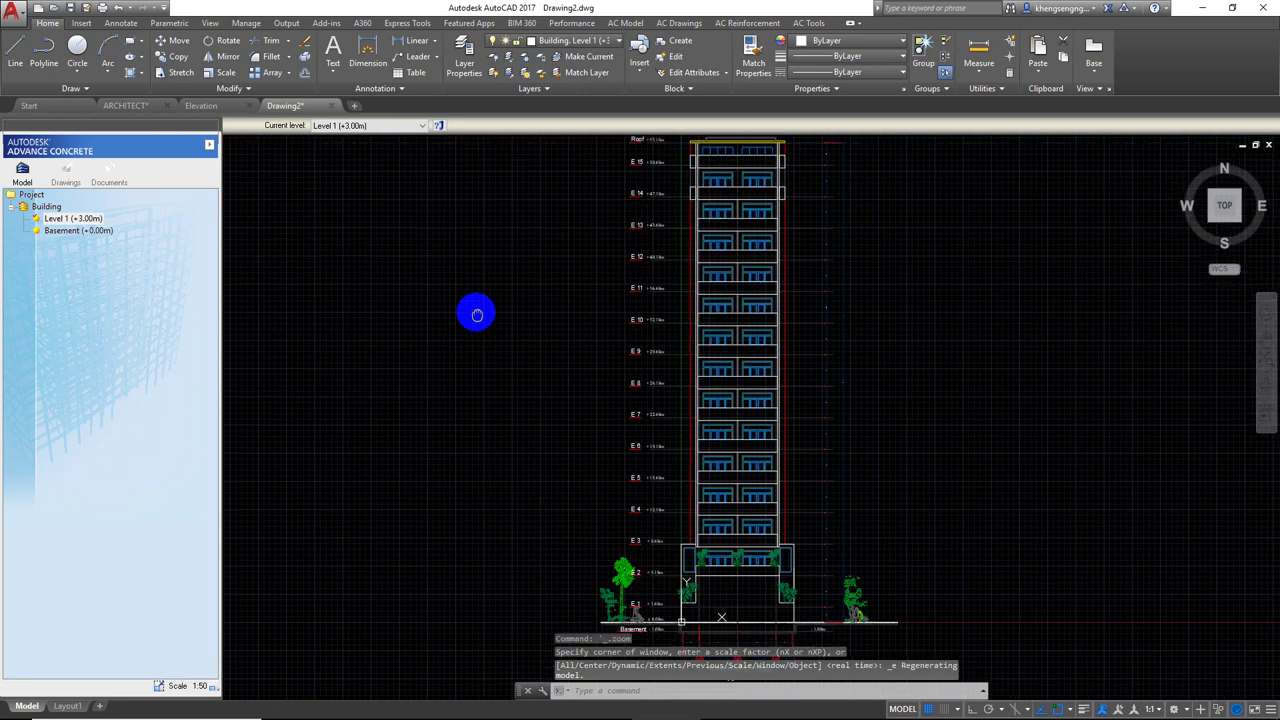
- Save the drawing as Elevation-01.dwg in 07.REVIT STRUCTURE and minimise AutoCAD
click(86, 7)
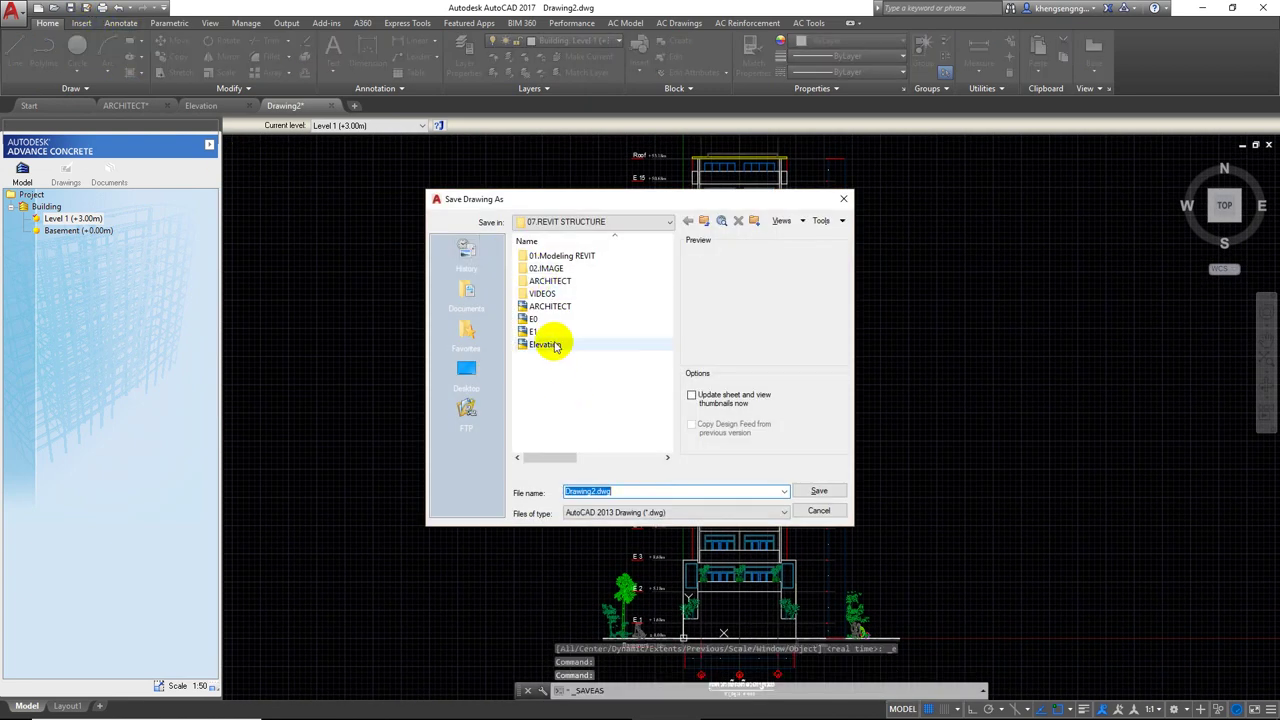
click(547, 344)
click(621, 488)
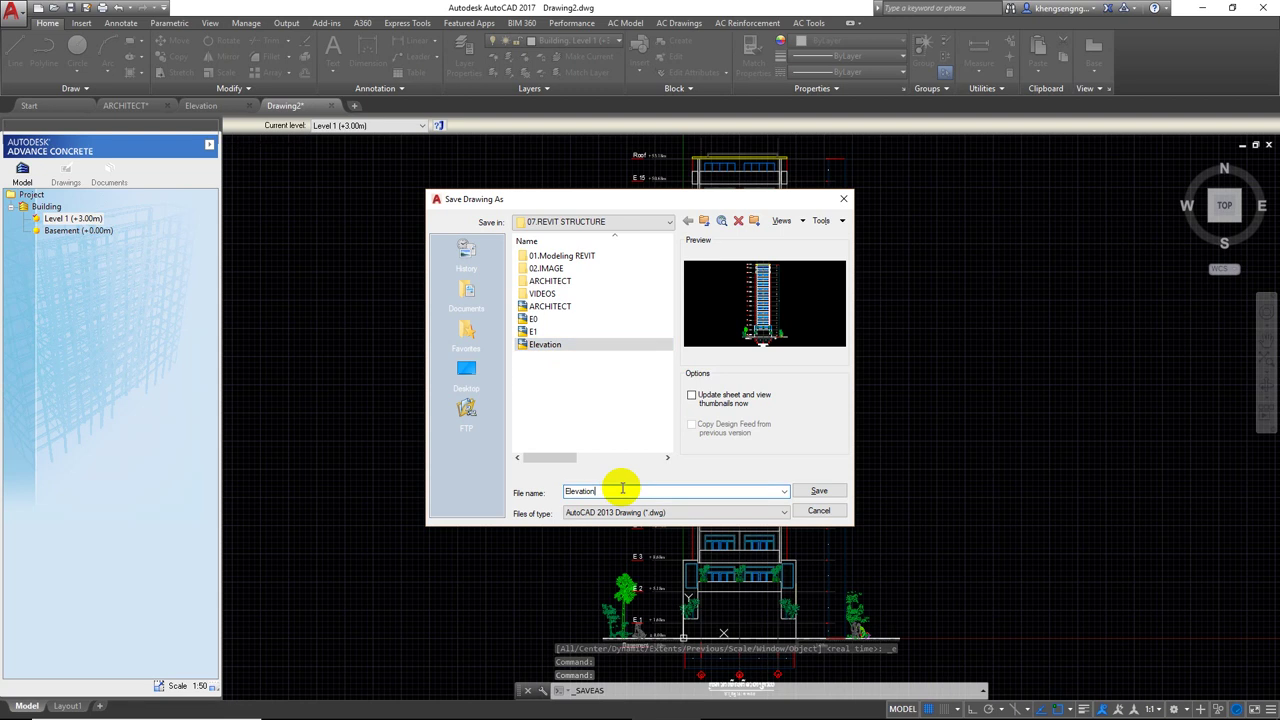
text(-01)
key(Return)
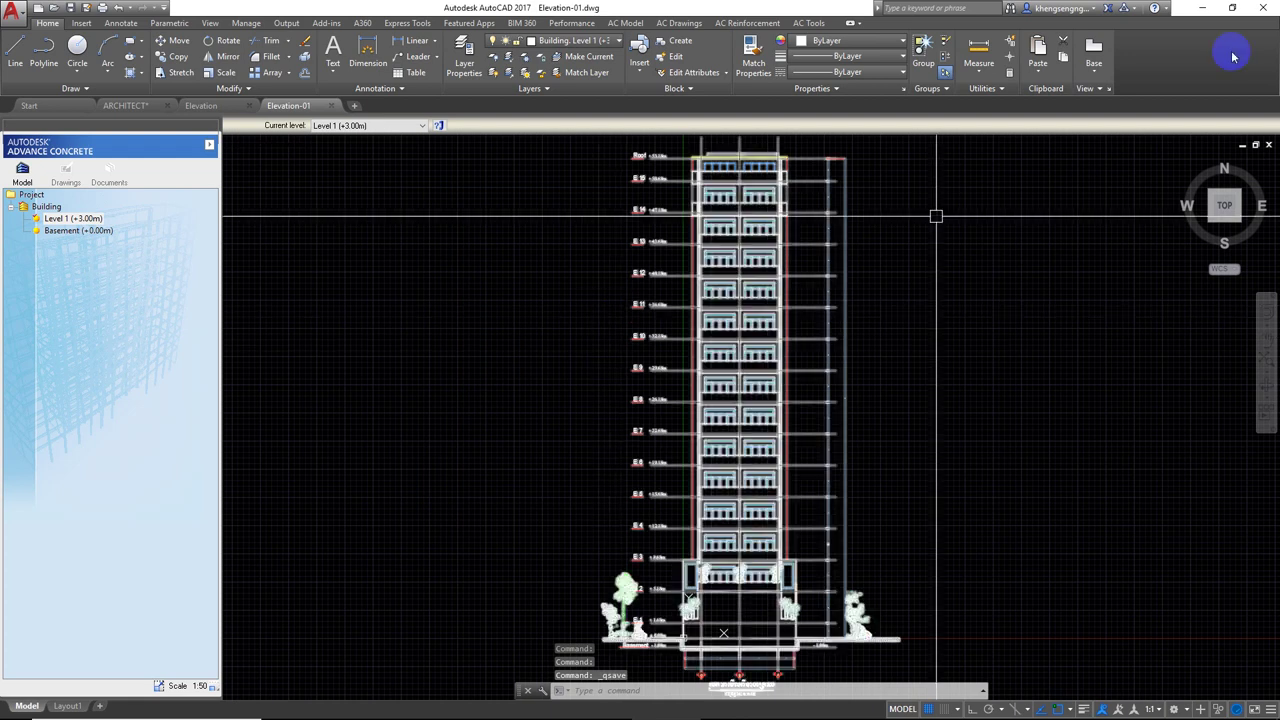
click(1203, 7)
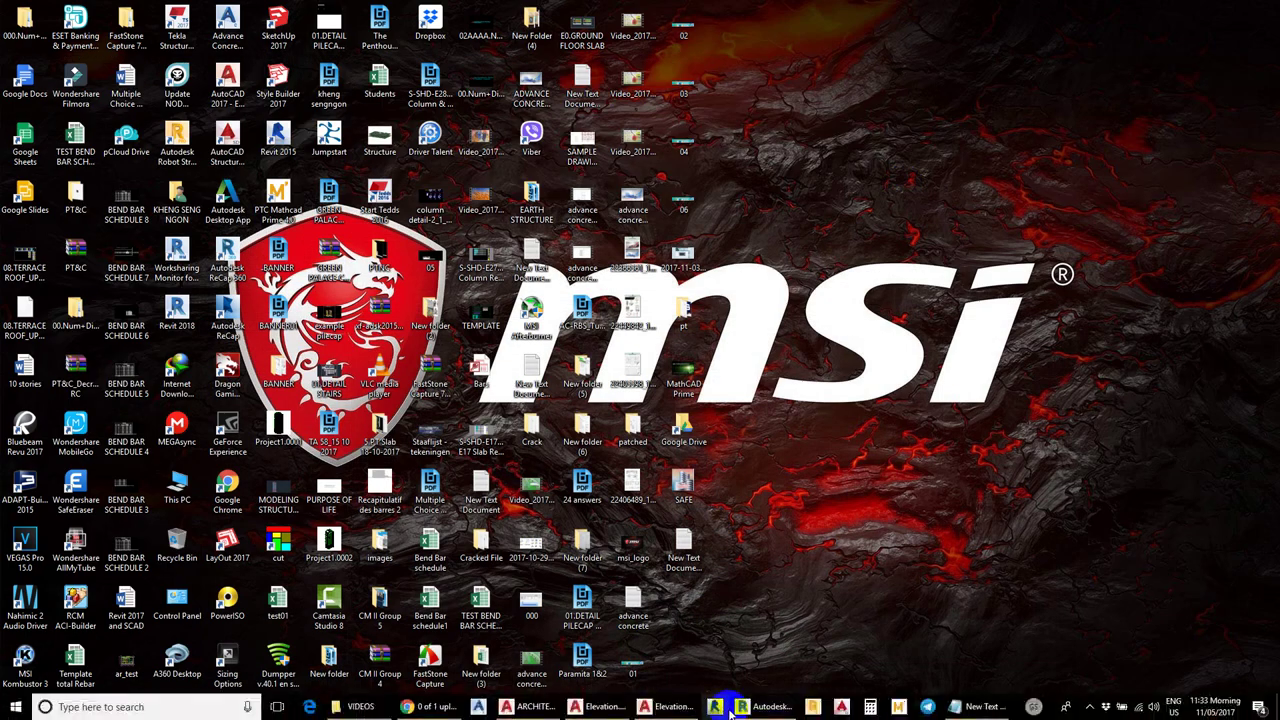
- Return to Revit on the Structure tab and pan Structural Plan E0 to show grids A–E and 1–6
click(748, 705)
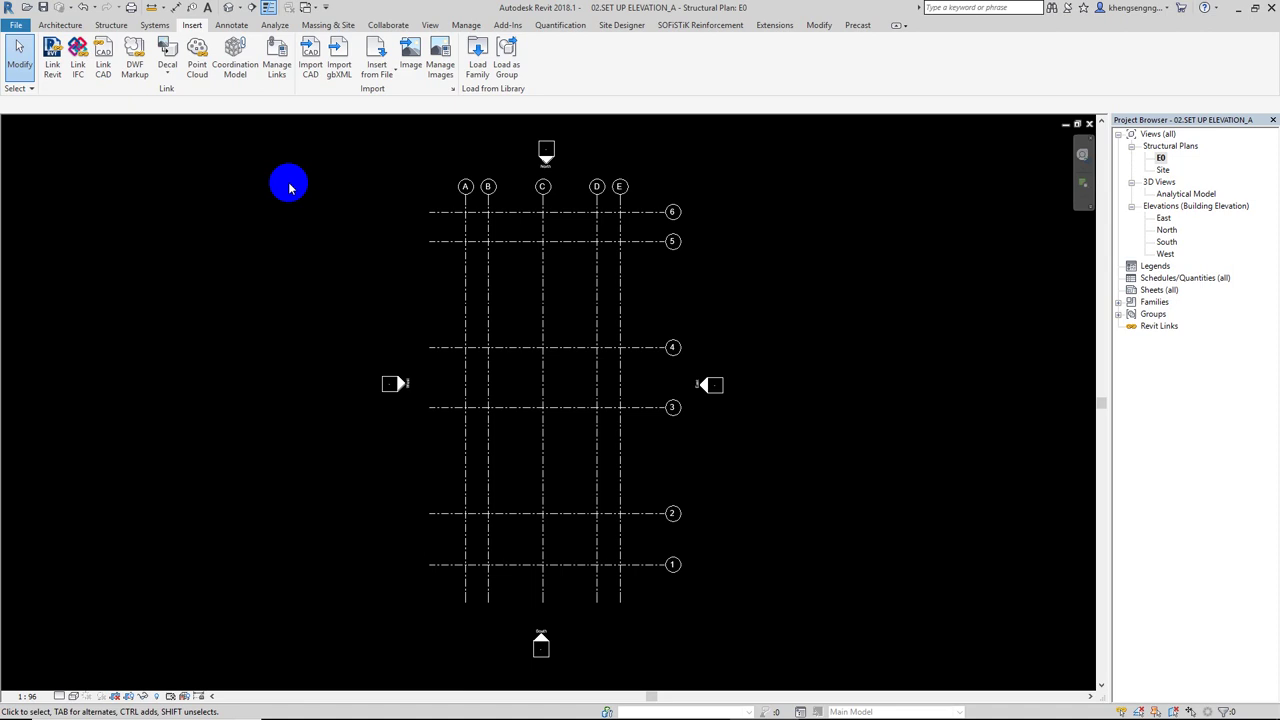
click(111, 24)
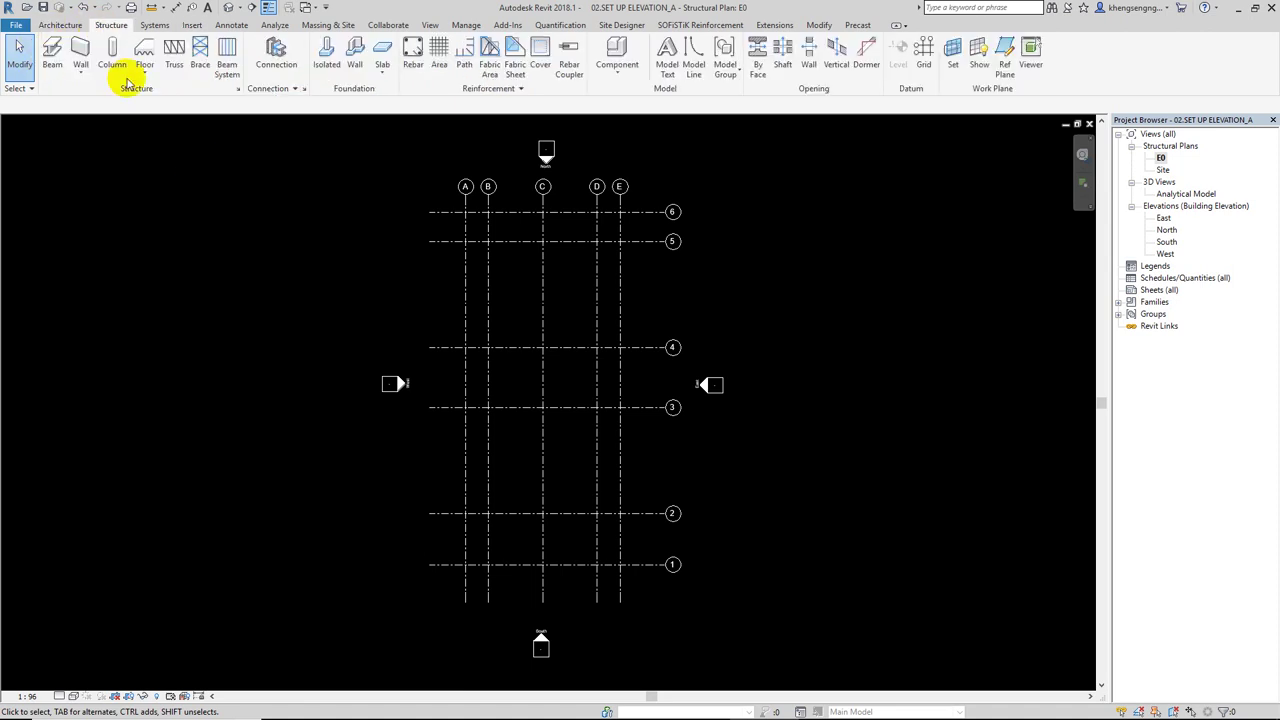
middle_drag(235, 241, 241, 244)
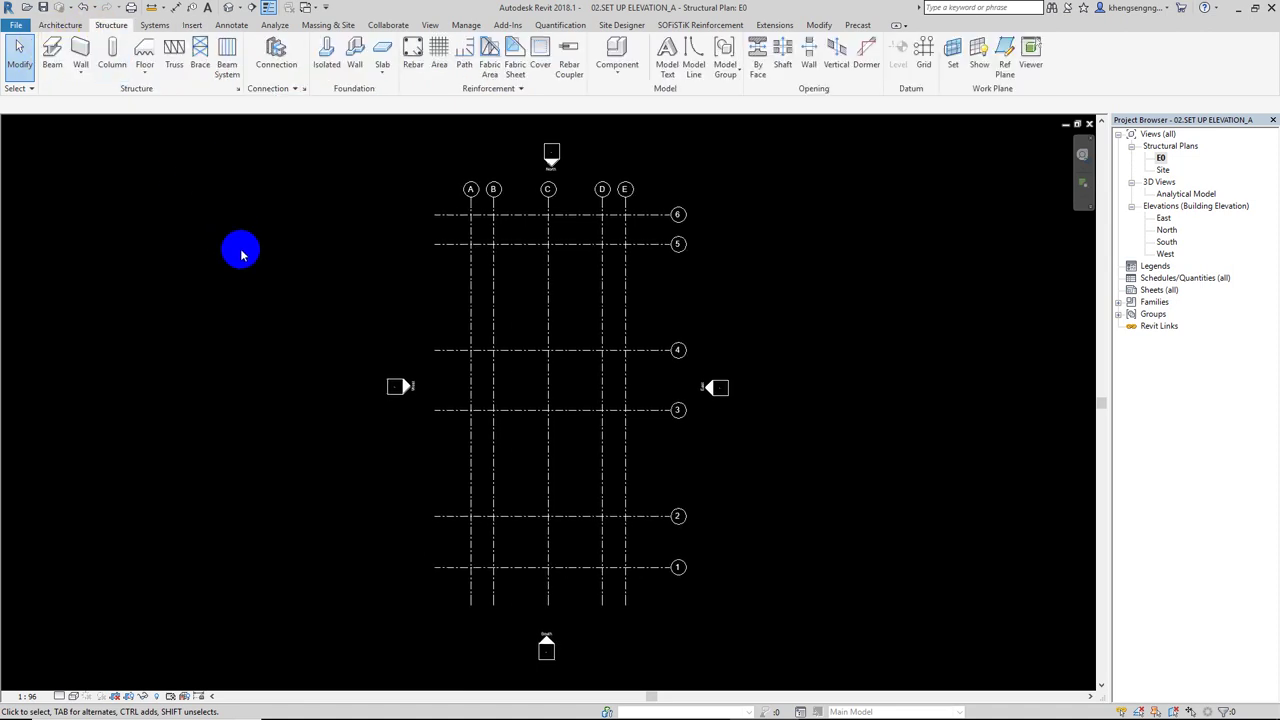
middle_drag(258, 300, 280, 308)
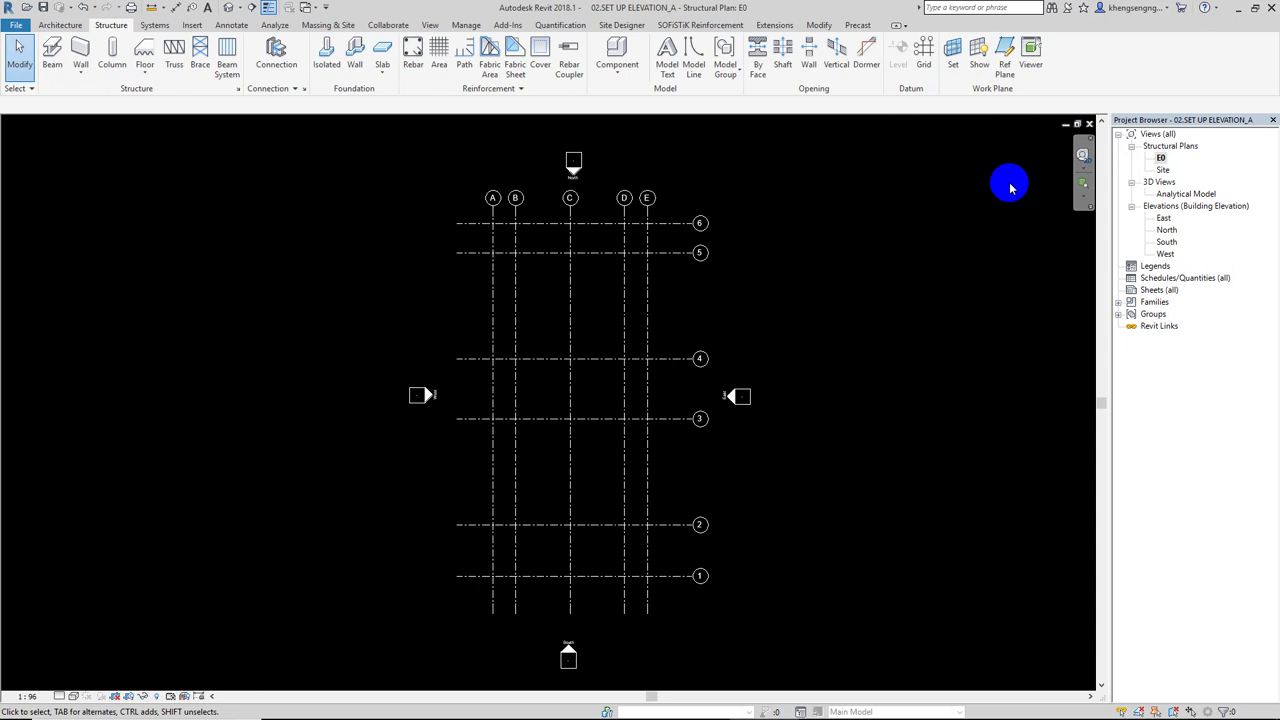
middle_drag(968, 261, 976, 265)
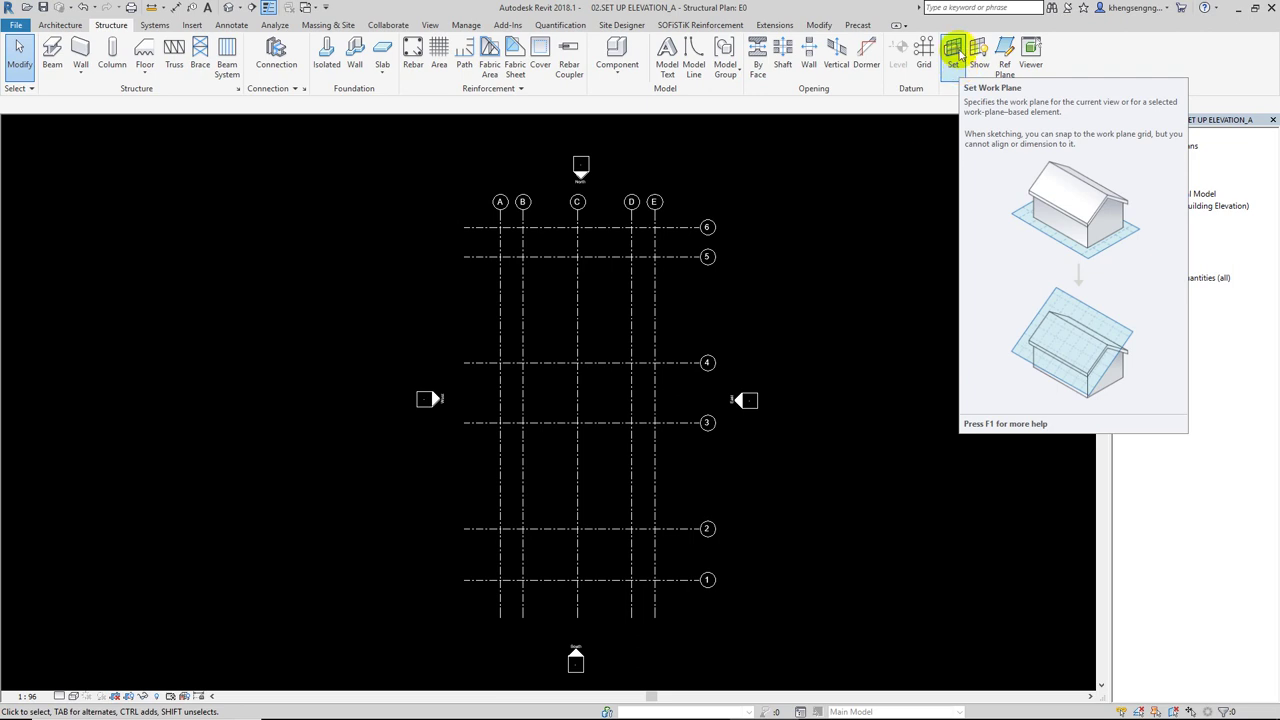
- Open Work Plane > Set and pick Grid : 1 from the Name list
click(954, 52)
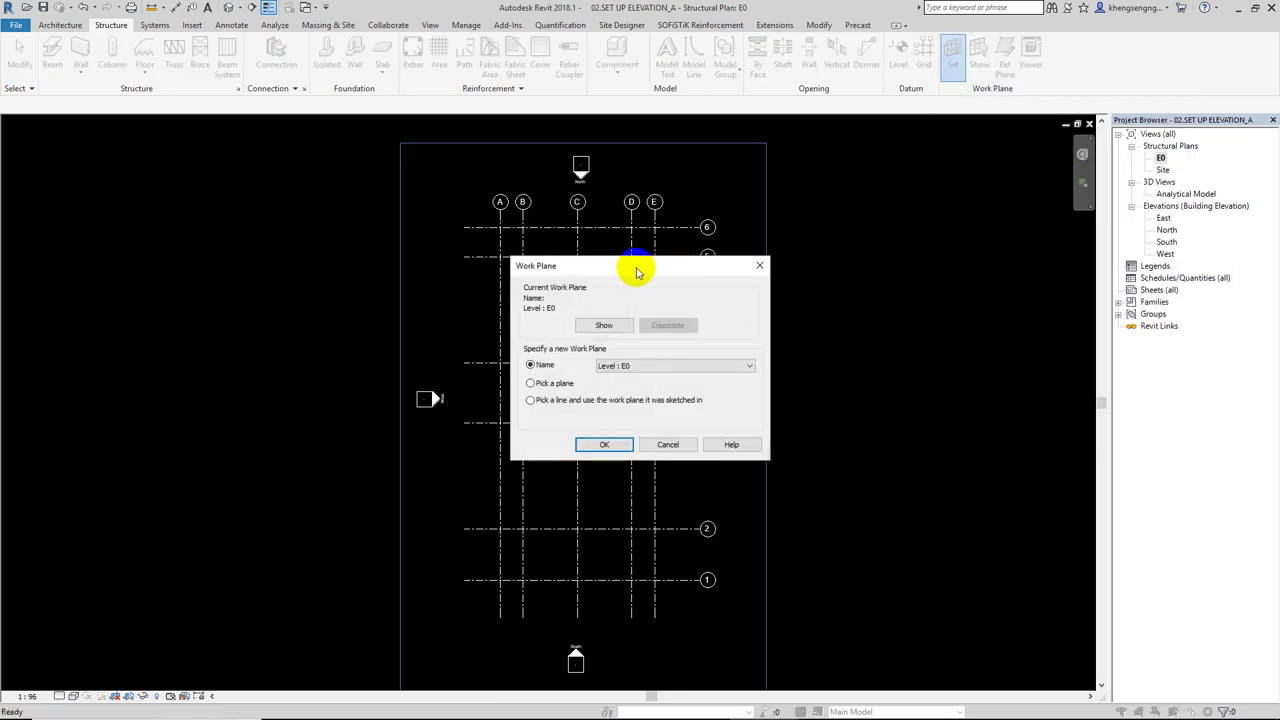
drag(636, 272, 621, 233)
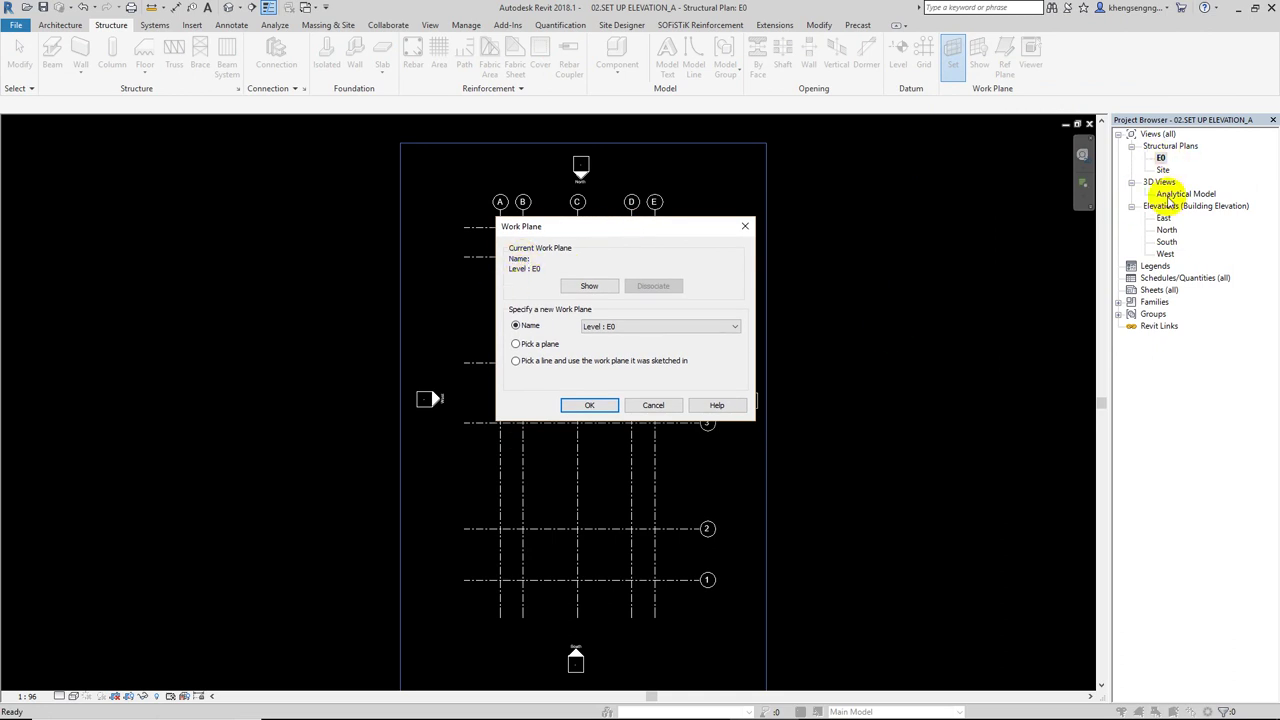
click(891, 209)
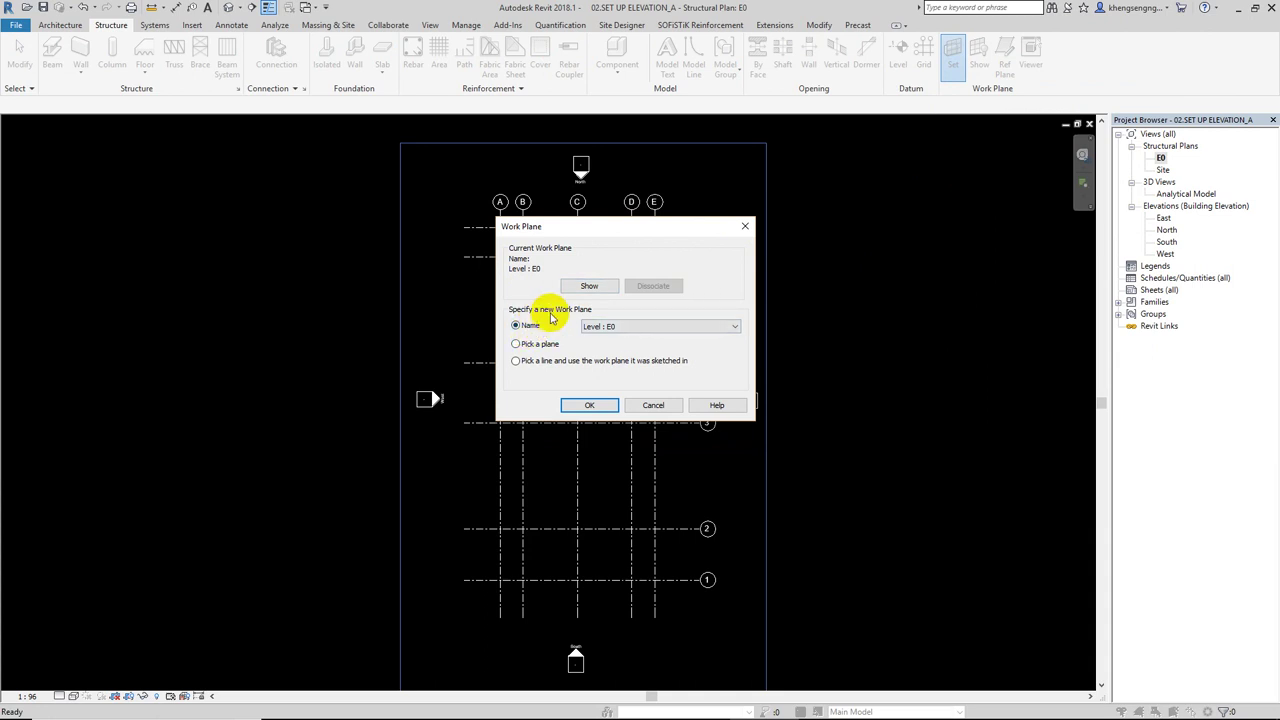
click(631, 327)
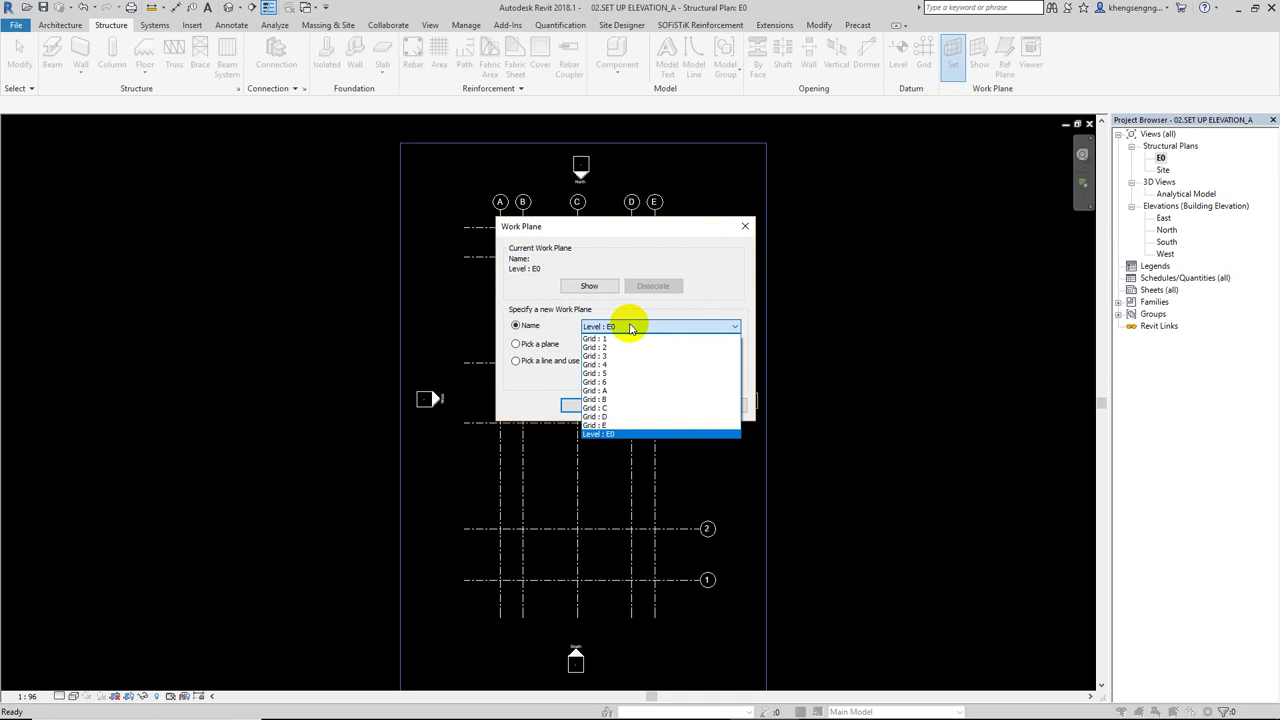
click(631, 327)
click(647, 328)
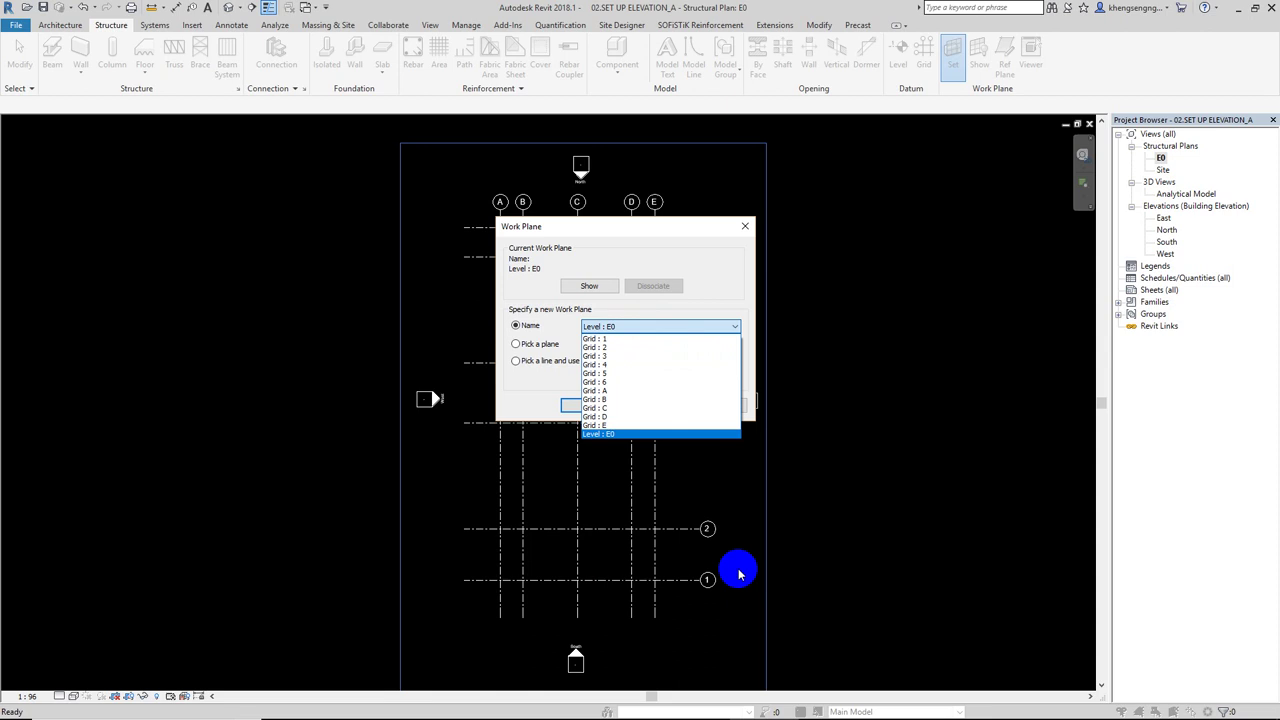
click(519, 383)
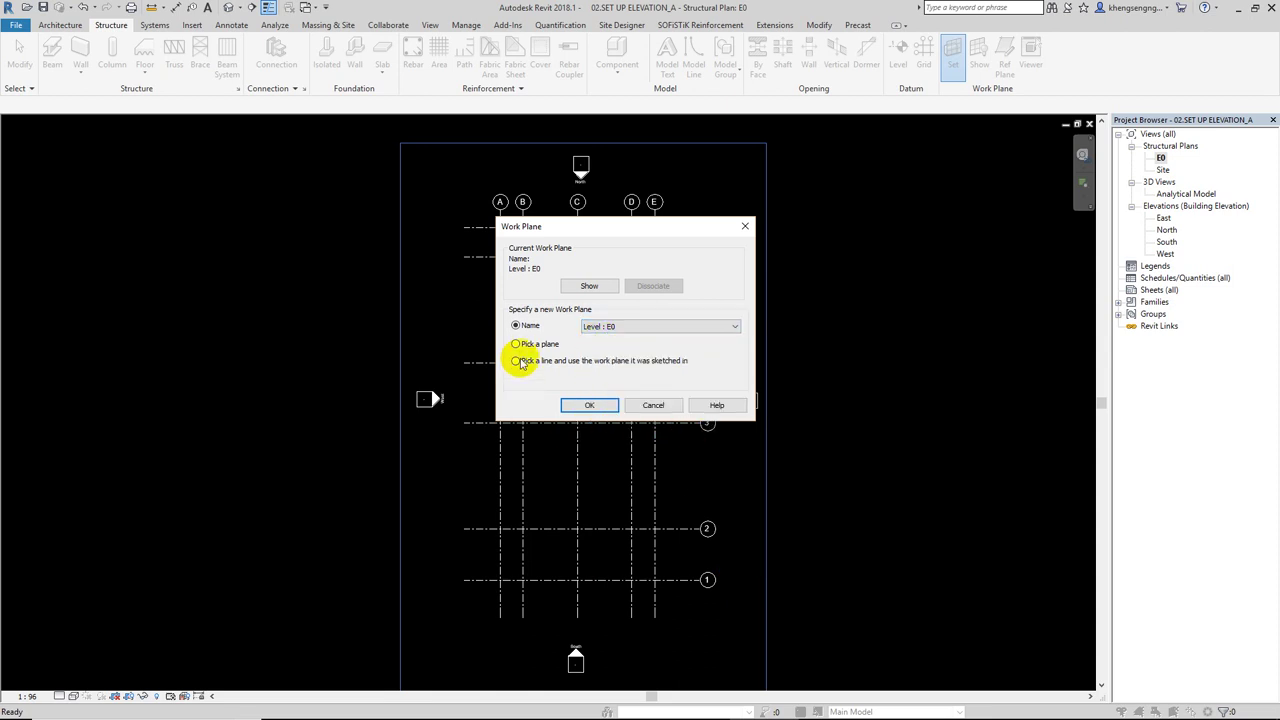
click(590, 327)
click(600, 339)
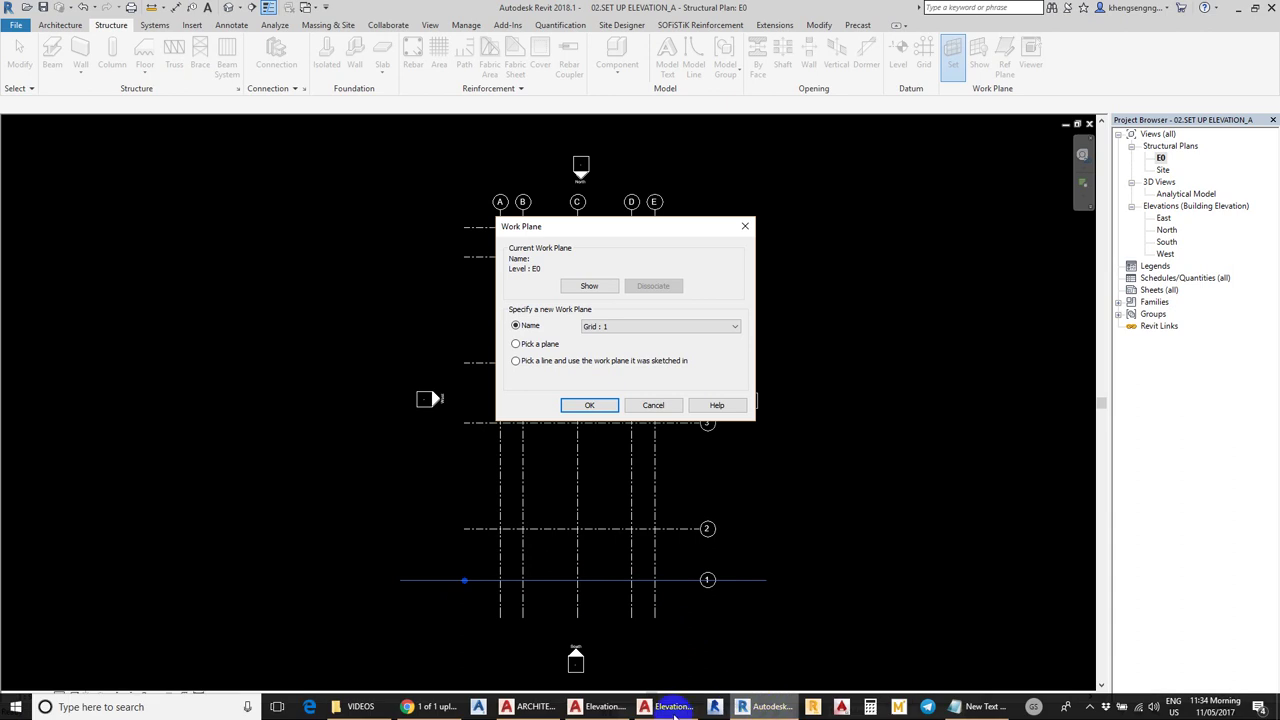
click(643, 697)
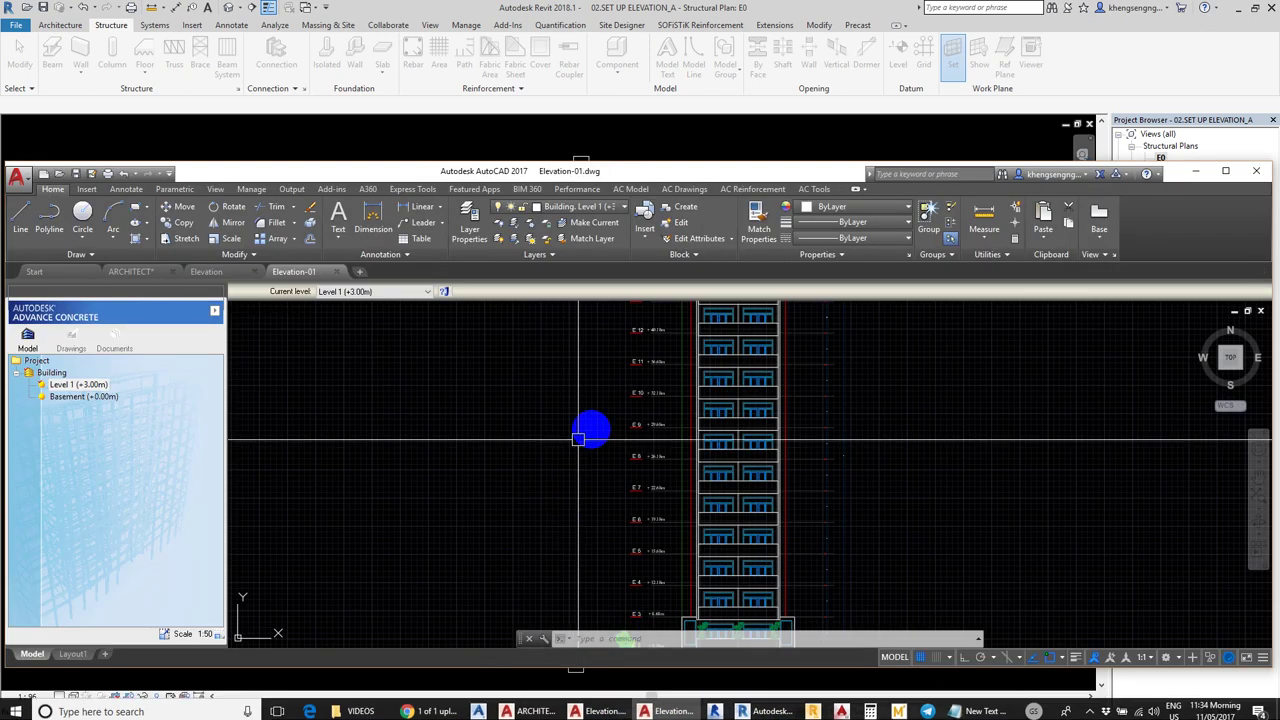
double_click(711, 172)
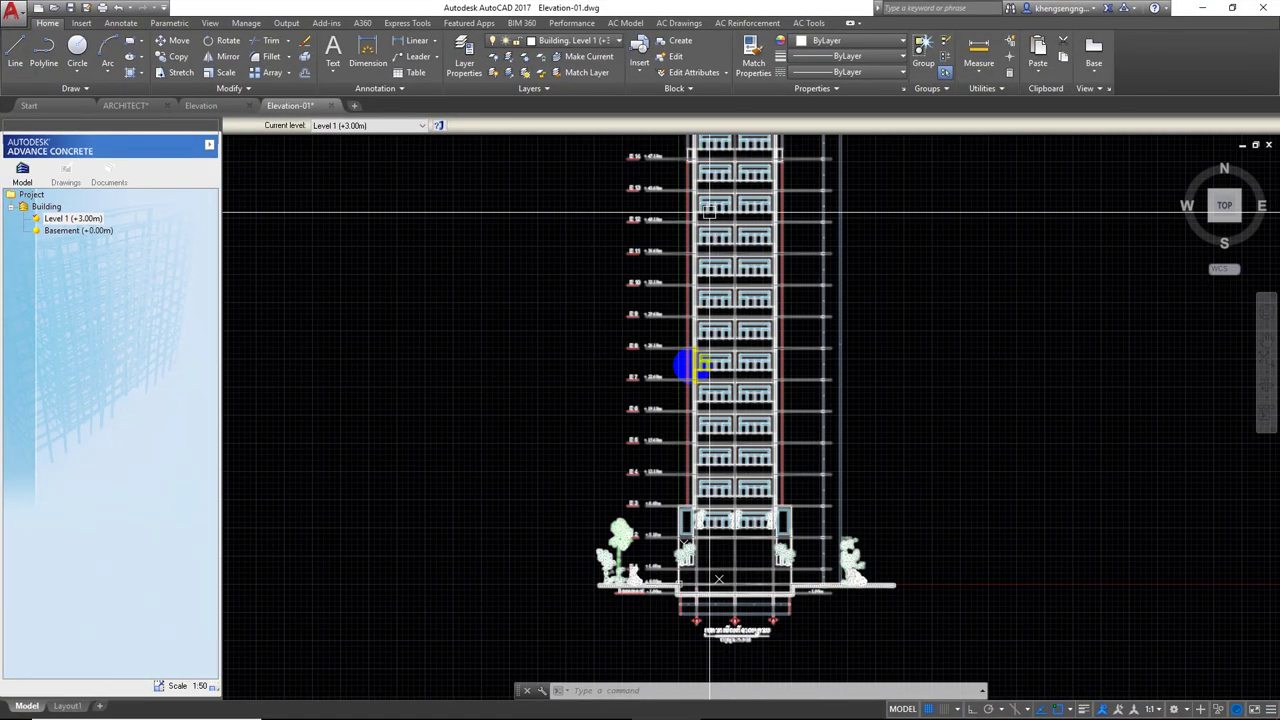
scroll(720, 657, up, 6)
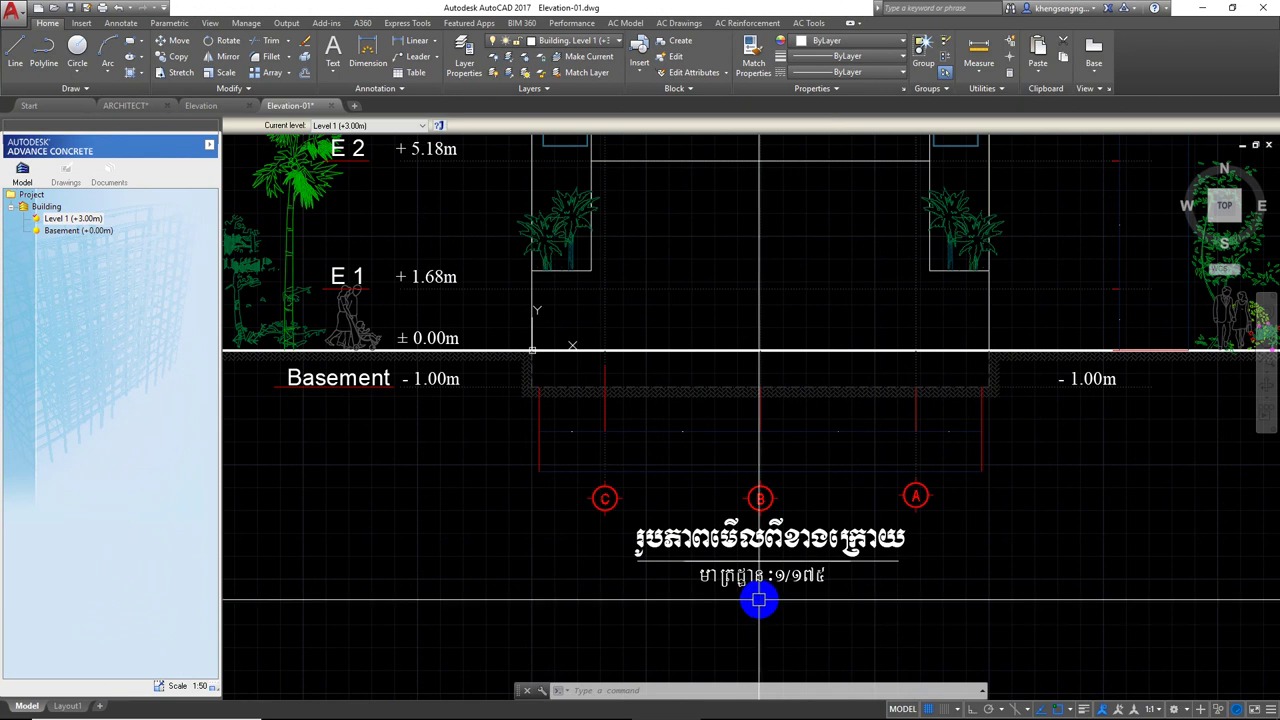
scroll(757, 604, down, 4)
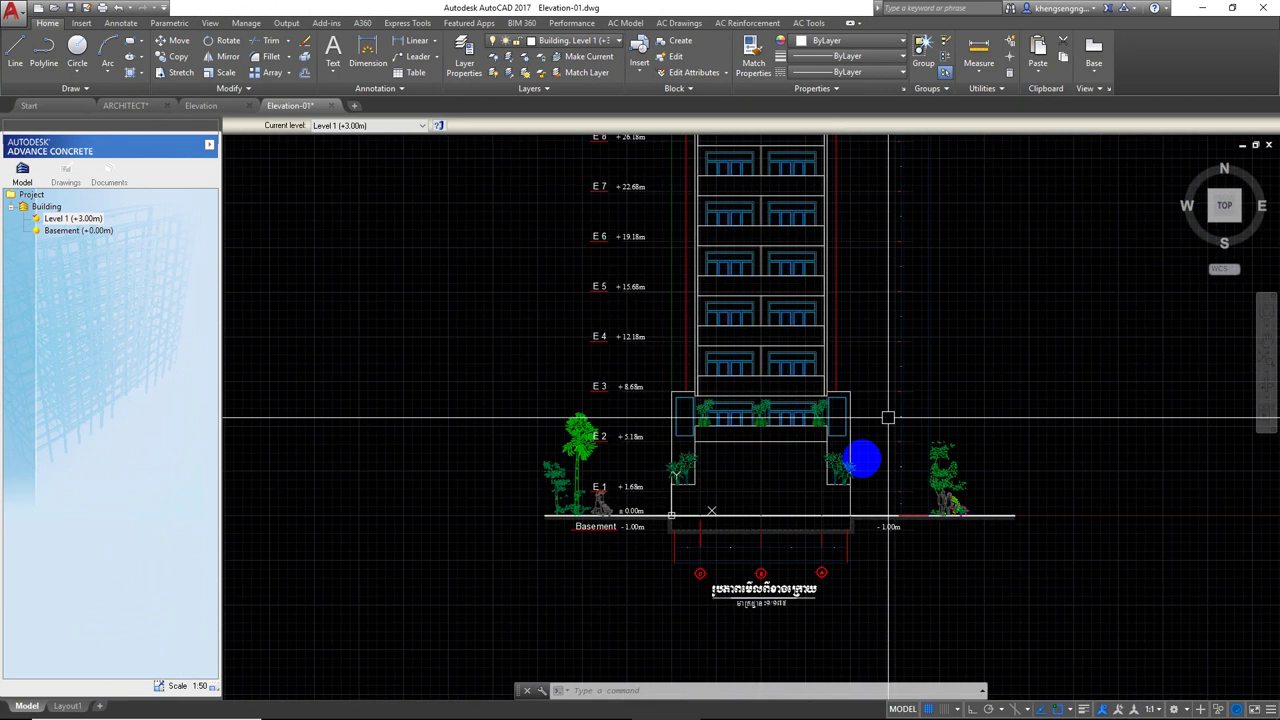
click(1213, 9)
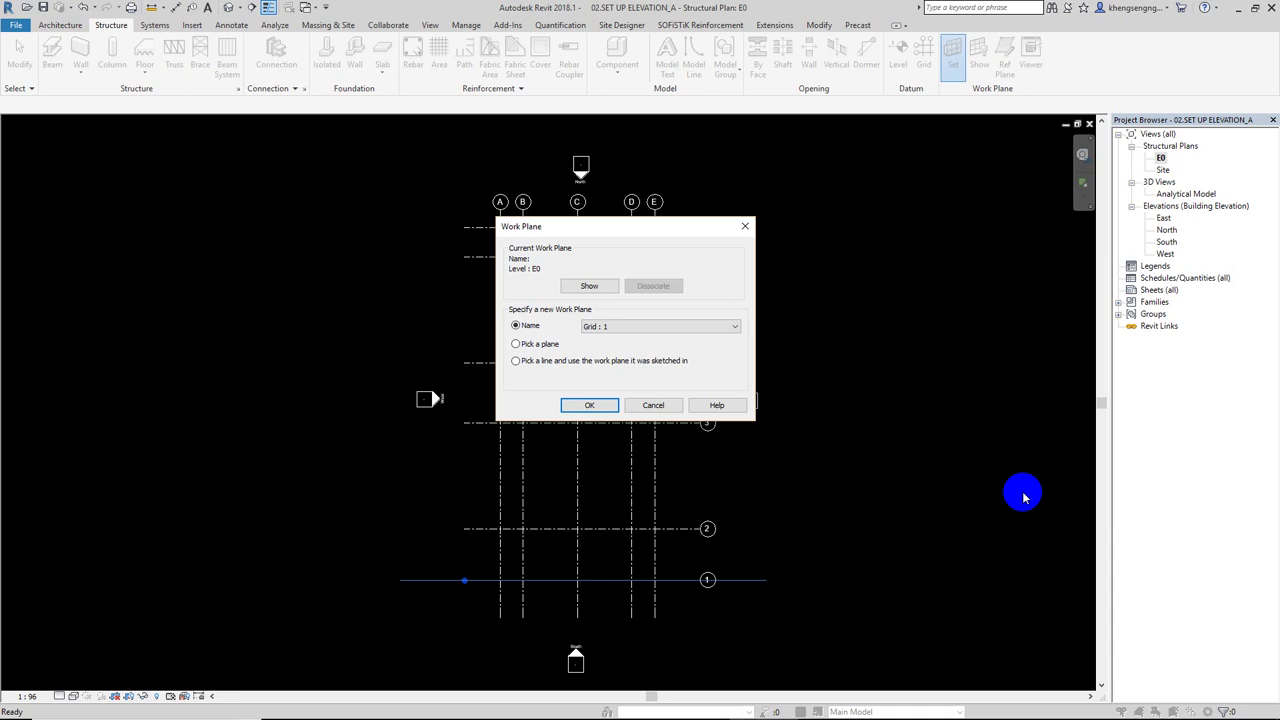
- Settle on Grid : 1 in the Work Plane dialog and confirm with Pick a plane
click(608, 327)
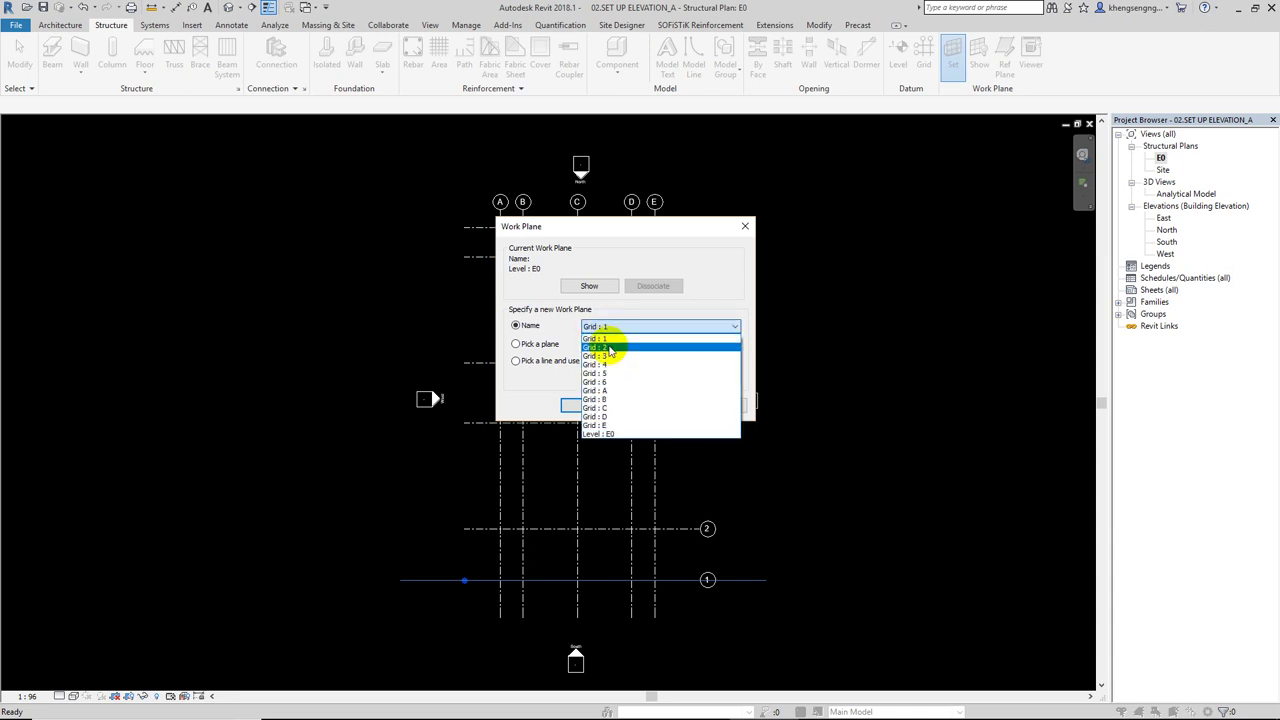
click(610, 348)
mouse_move(613, 226)
mouse_down()
mouse_move(929, 256)
mouse_move(672, 253)
mouse_up()
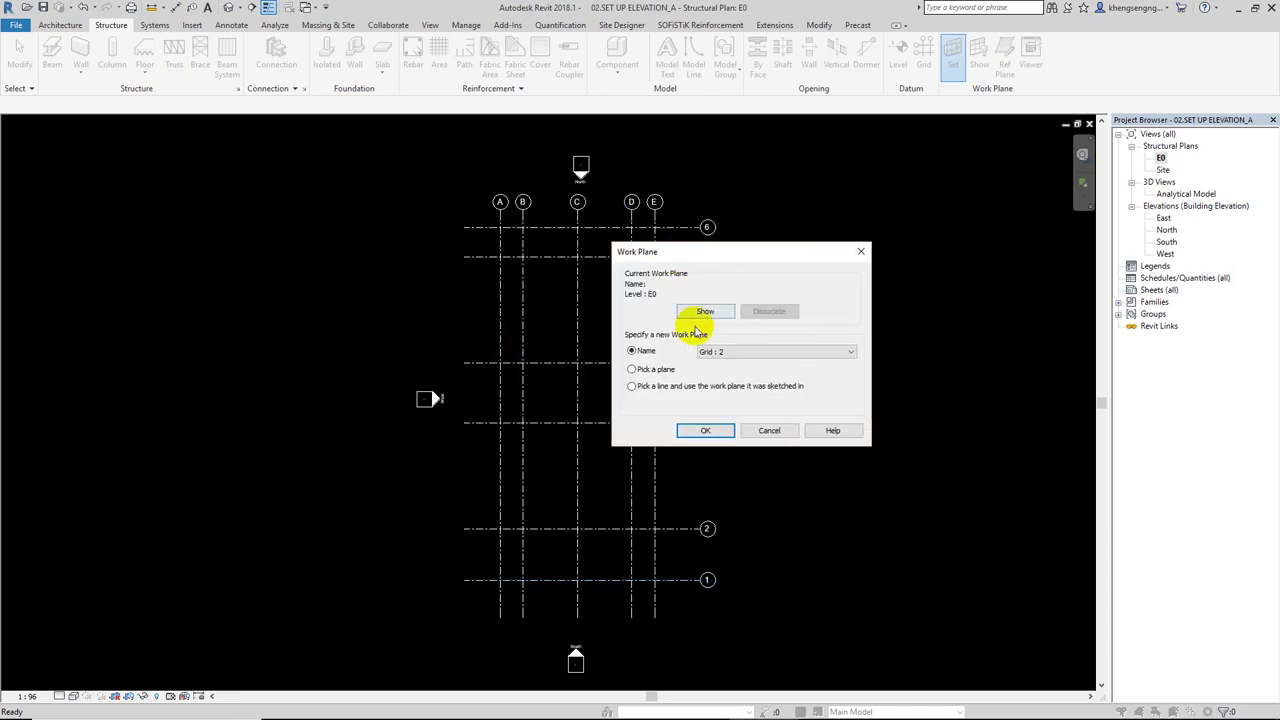
click(714, 351)
click(714, 362)
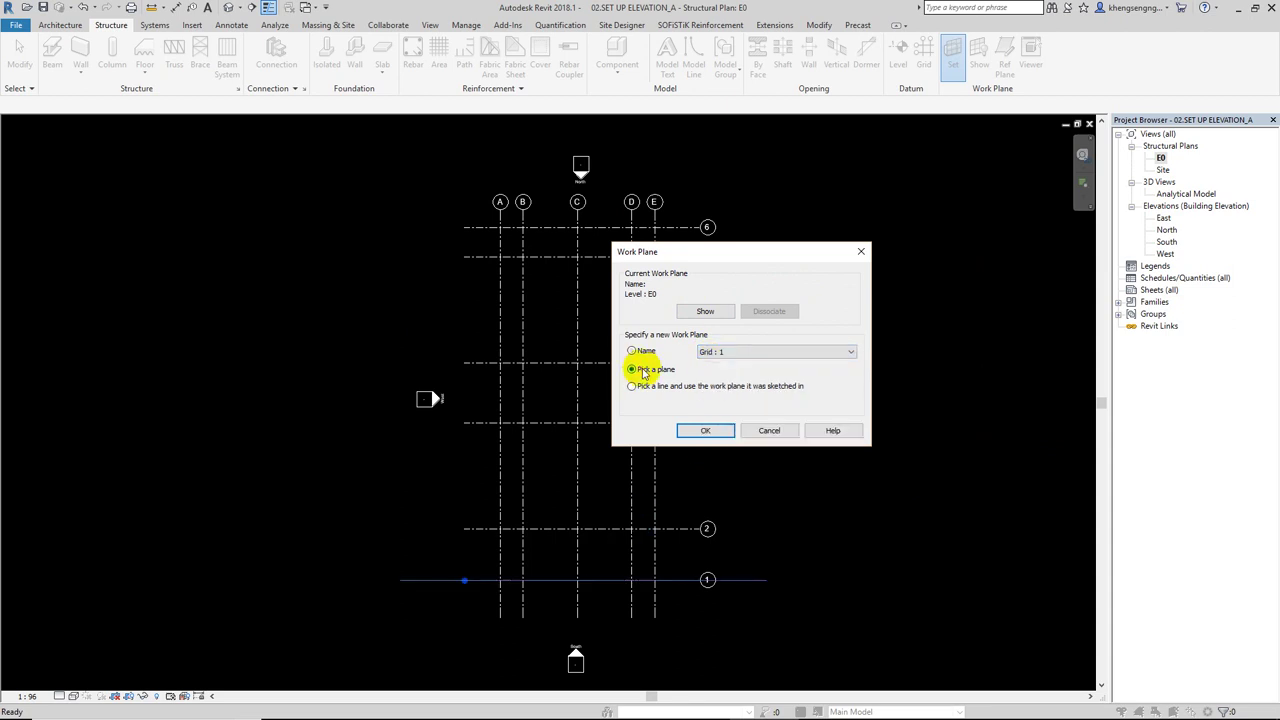
click(694, 431)
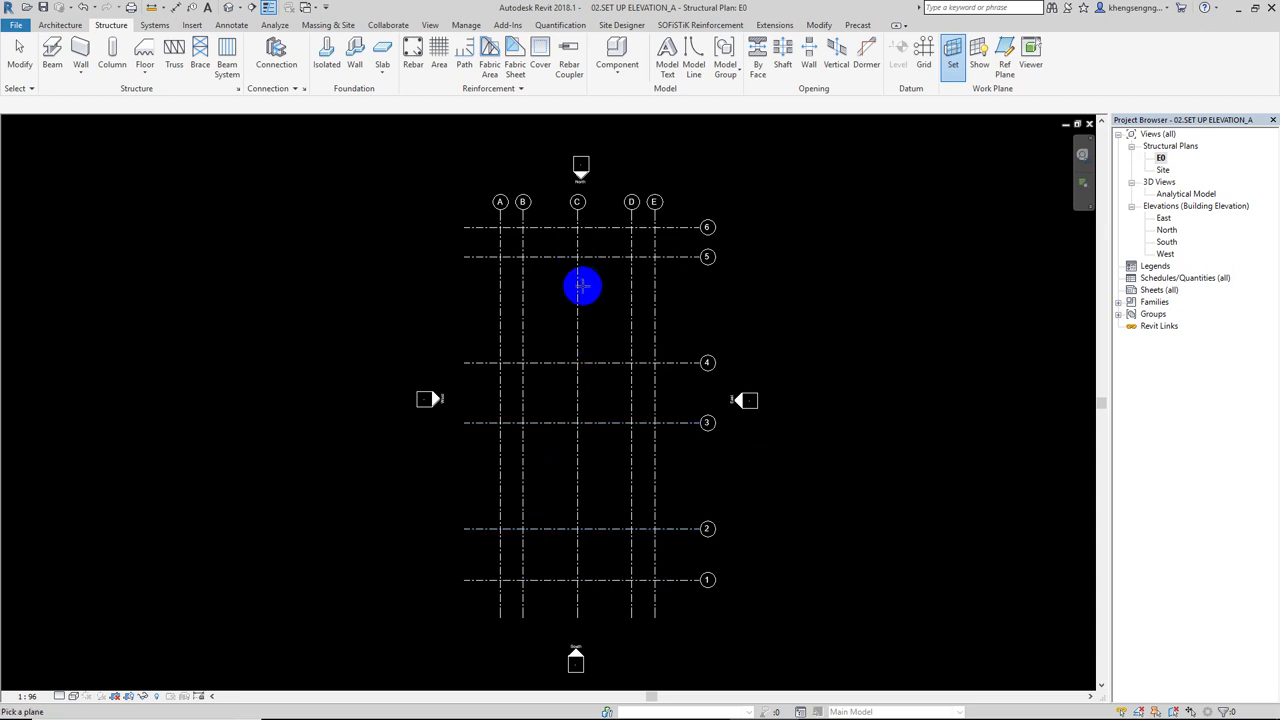
- Pick grid line 1 in the E0 plan as the work plane
scroll(440, 585, up, 2)
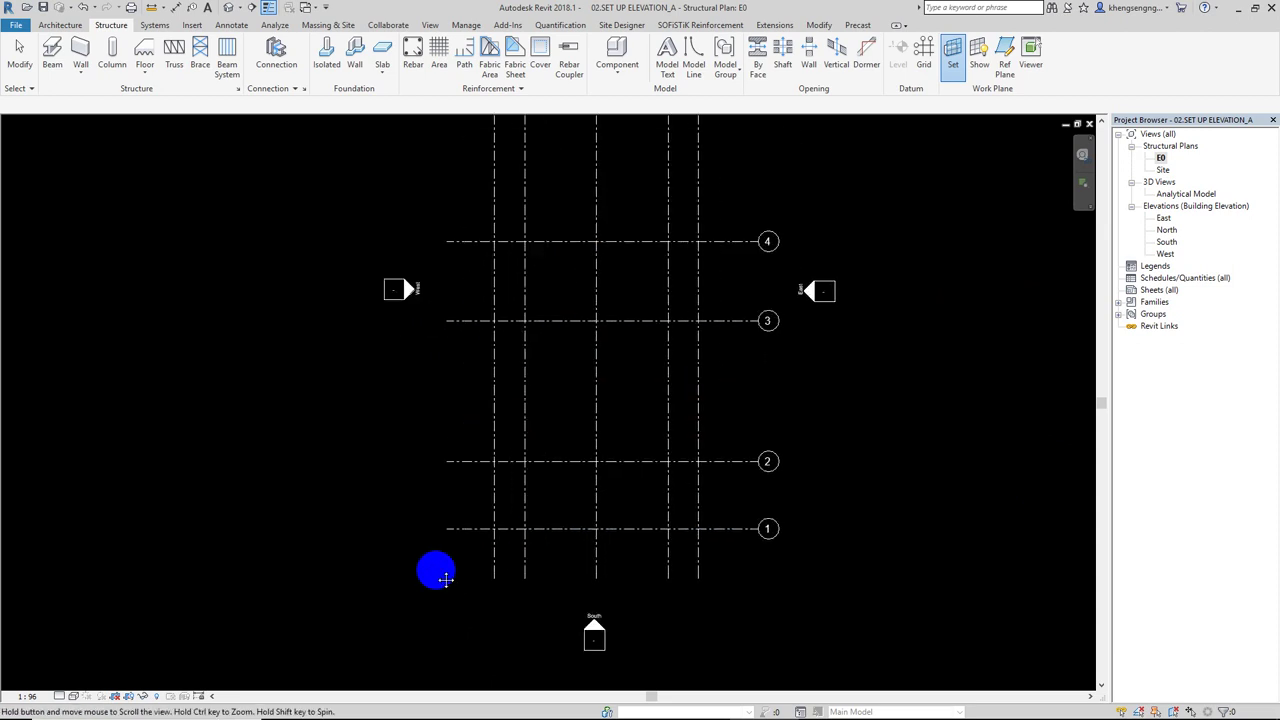
scroll(440, 566, up, 1)
scroll(668, 565, down, 3)
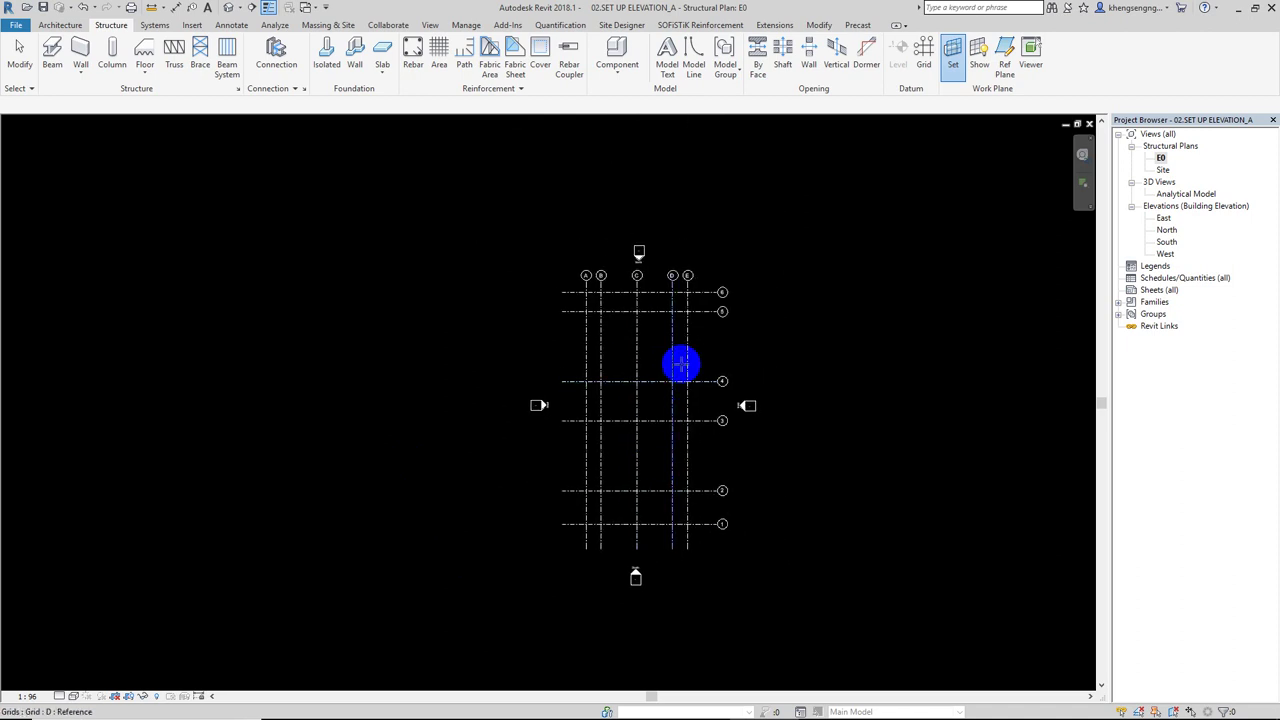
scroll(640, 573, up, 2)
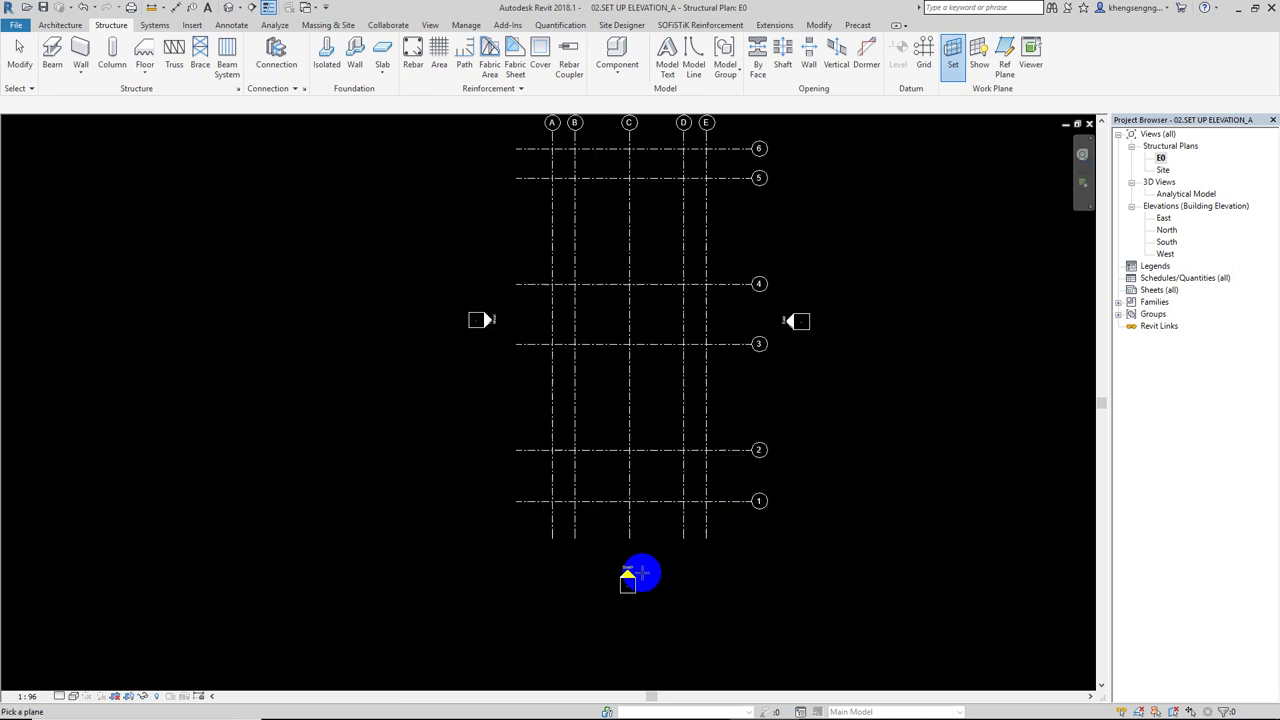
click(528, 500)
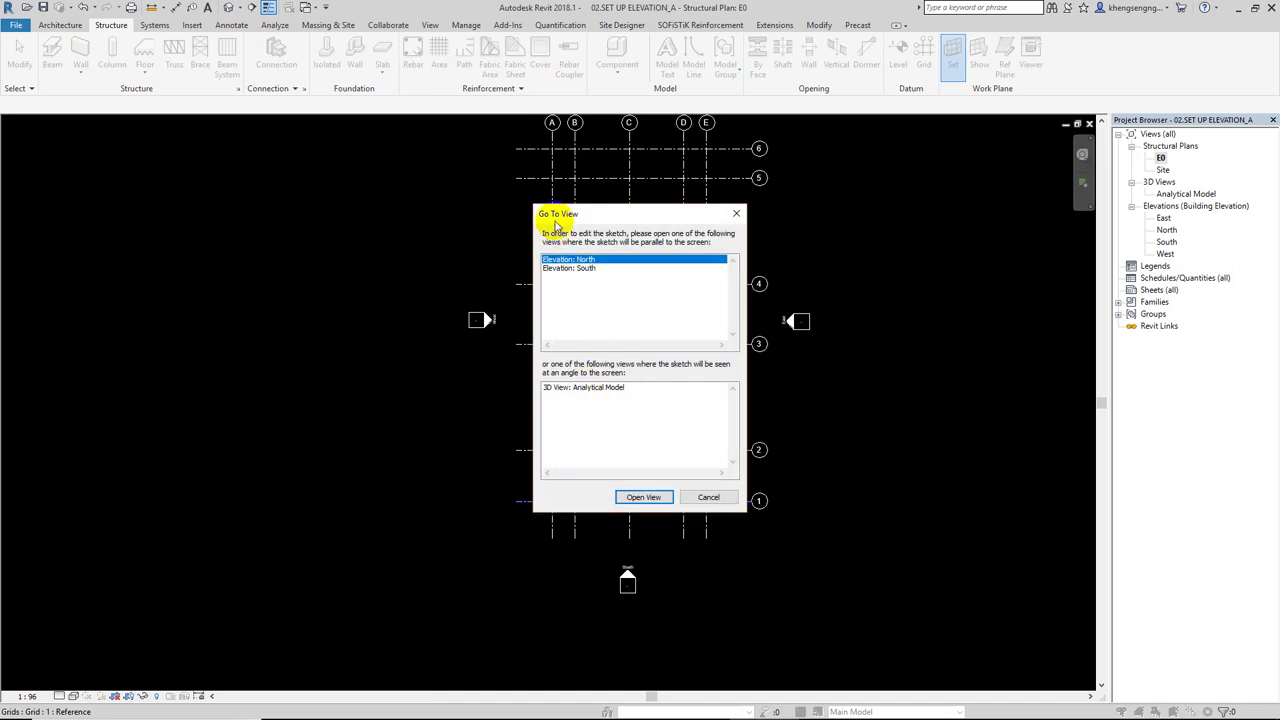
- Choose Elevation: South in the Go To View dialog and open that view
drag(545, 214, 525, 214)
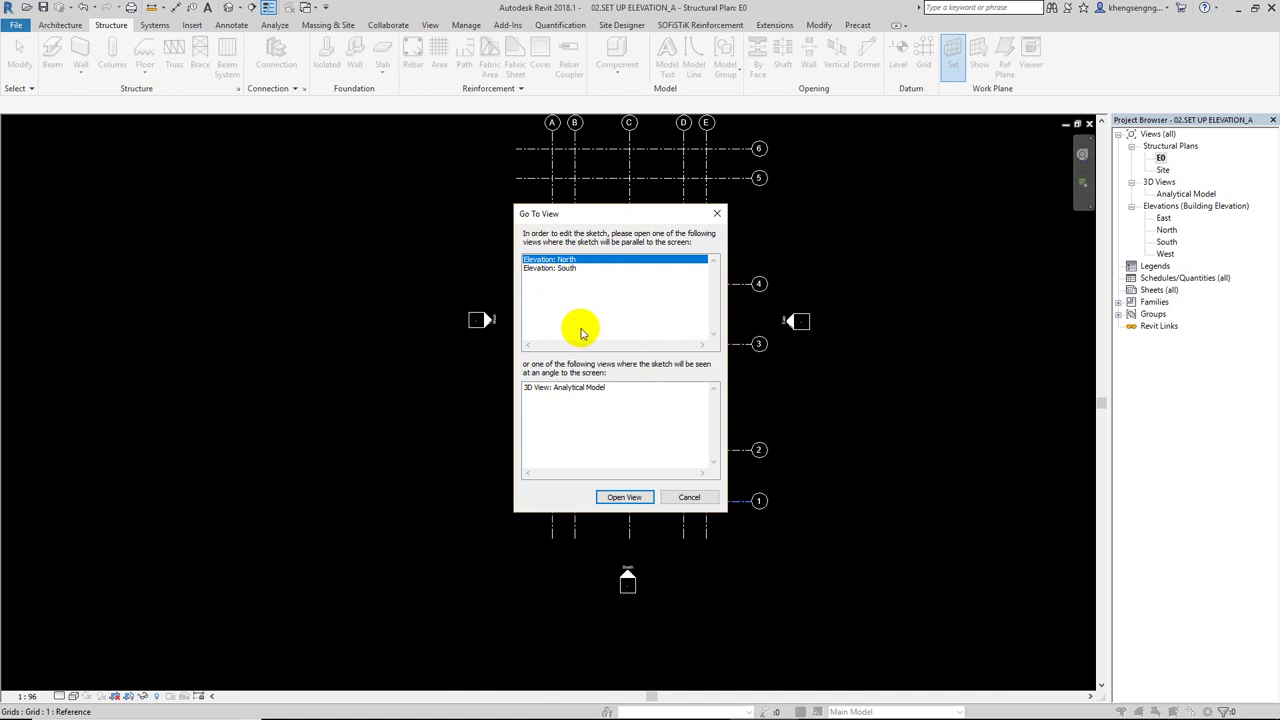
mouse_move(606, 150)
mouse_down()
mouse_move(620, 206)
mouse_move(877, 241)
mouse_up()
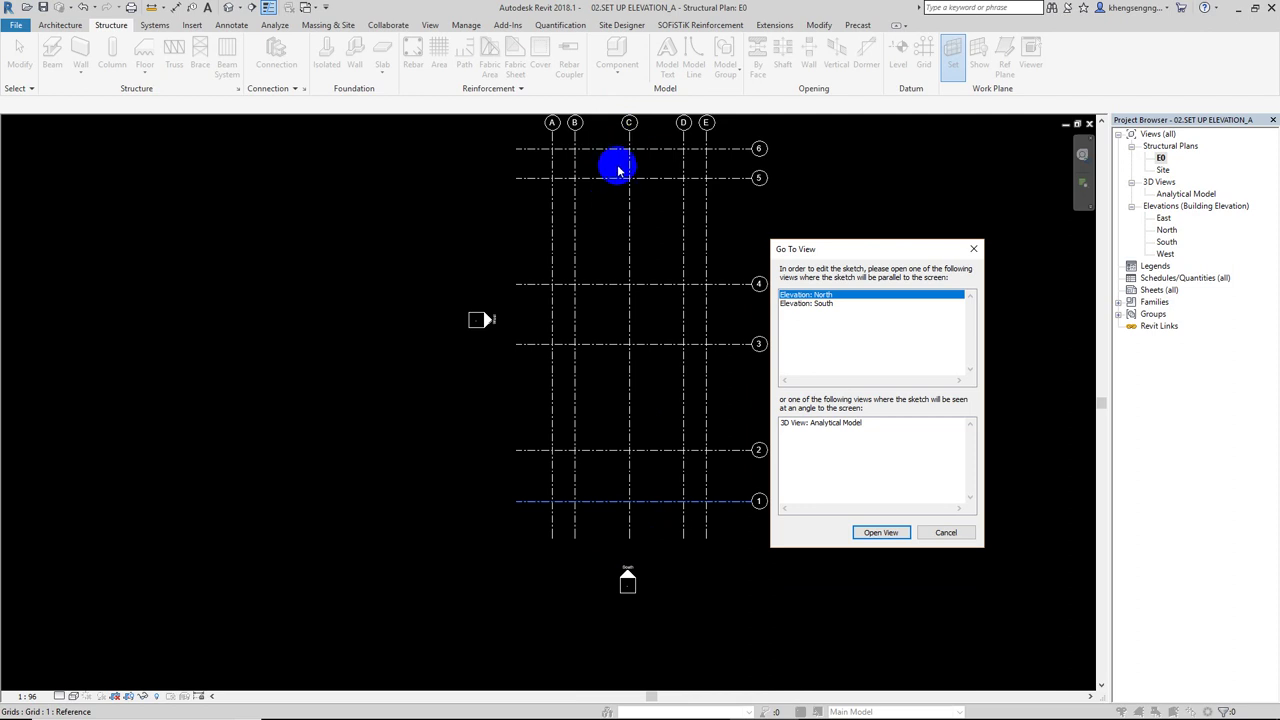
click(820, 303)
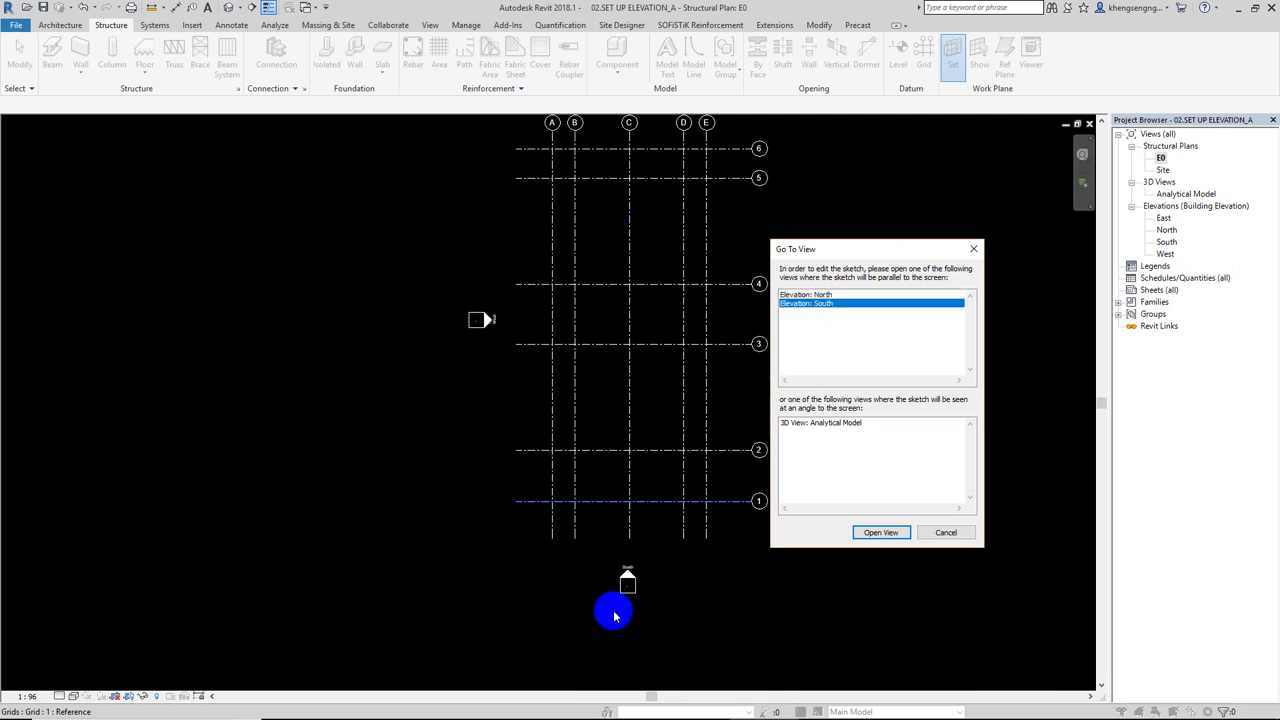
click(863, 533)
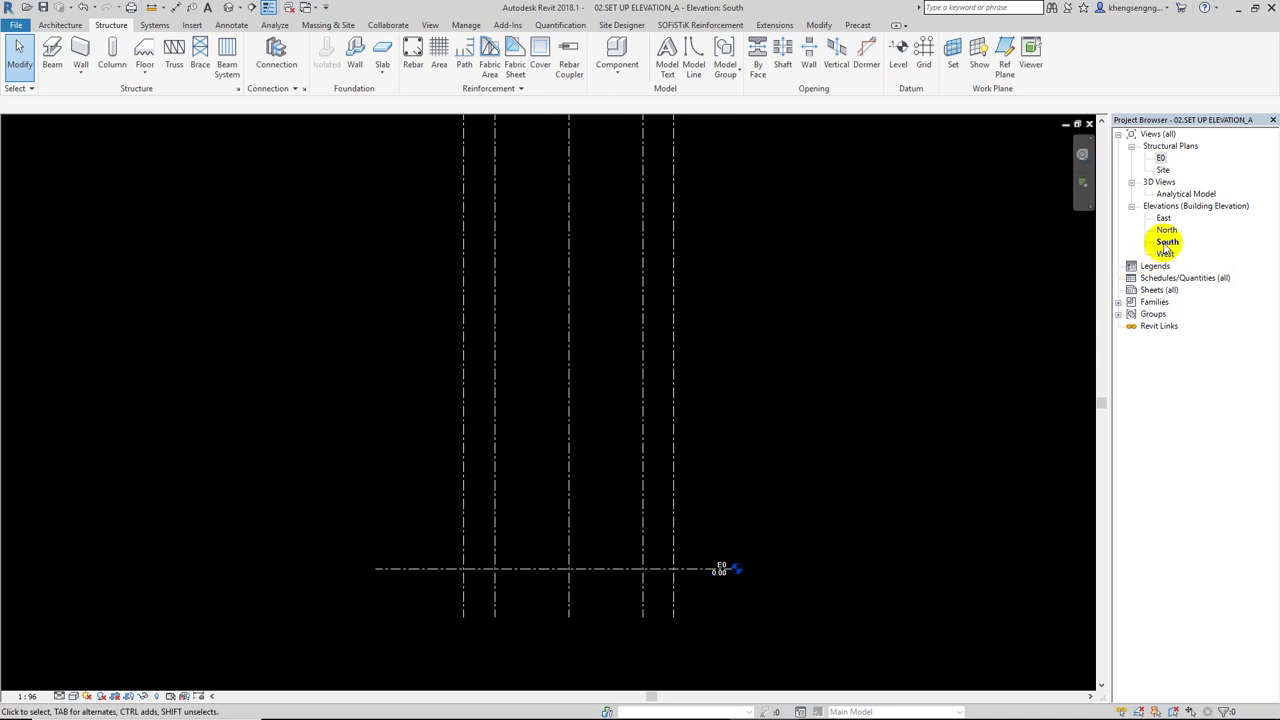
- Zoom to fit with ZF and pan so grids A, B, C, D, E and level E0 show
middle_drag(908, 429, 915, 480)
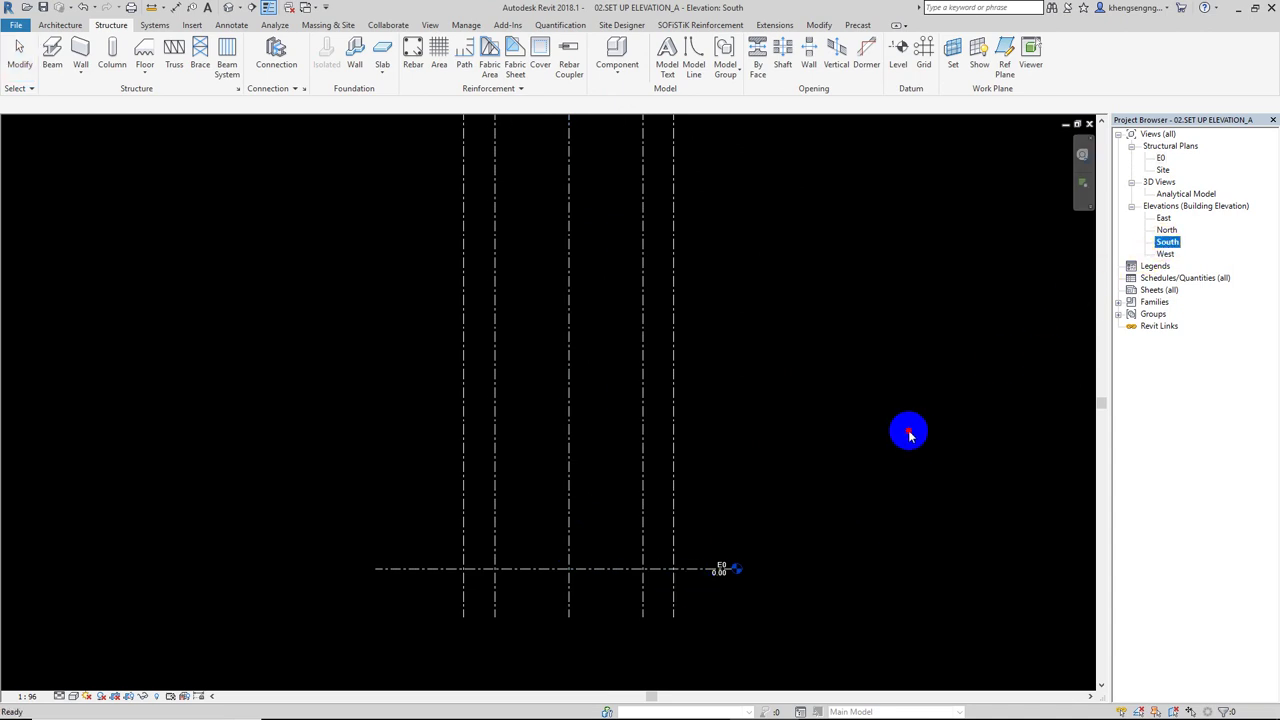
key(z)
key(f)
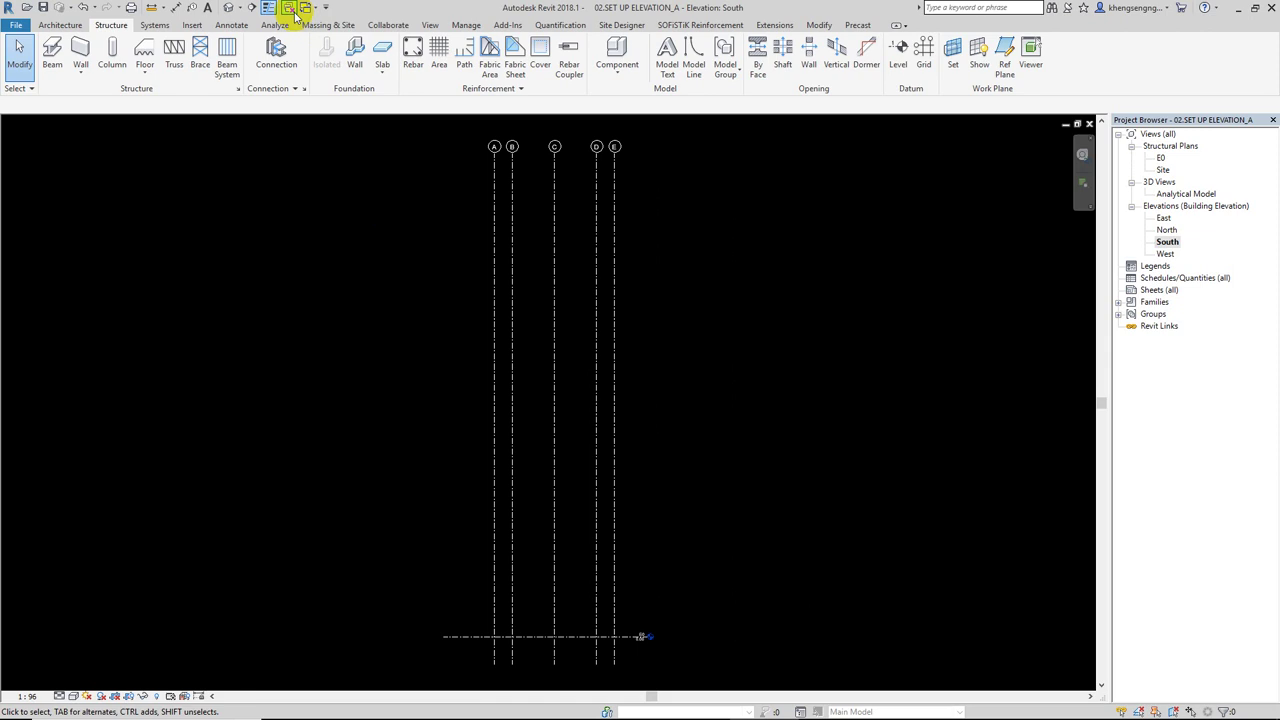
middle_drag(314, 162, 396, 302)
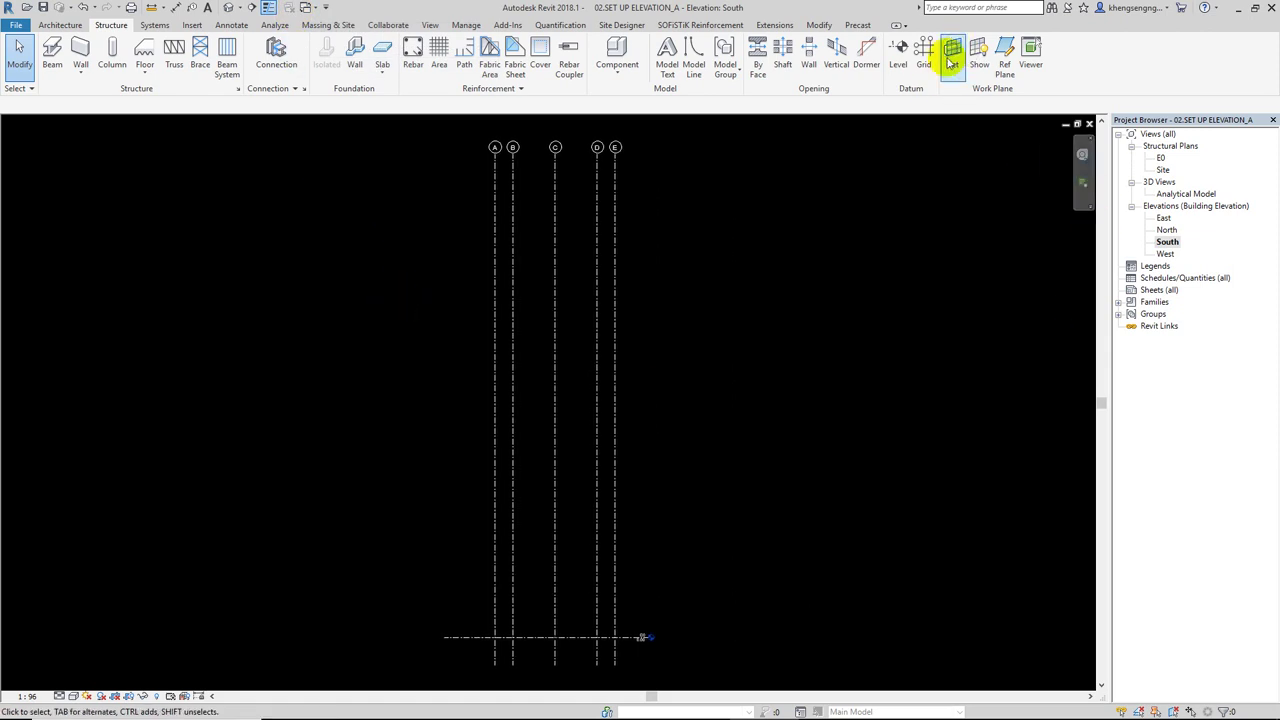
middle_drag(957, 214, 965, 304)
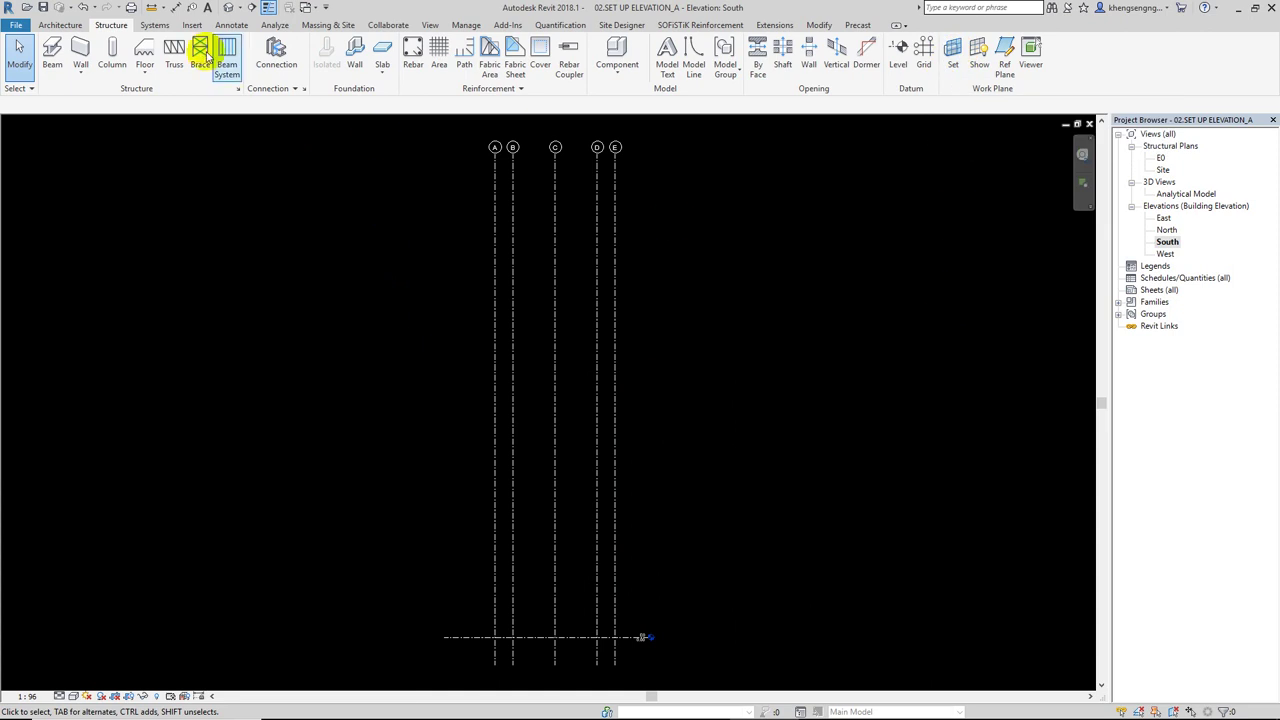
- Open Insert > Manage Links and view its empty CAD Formats list
click(191, 26)
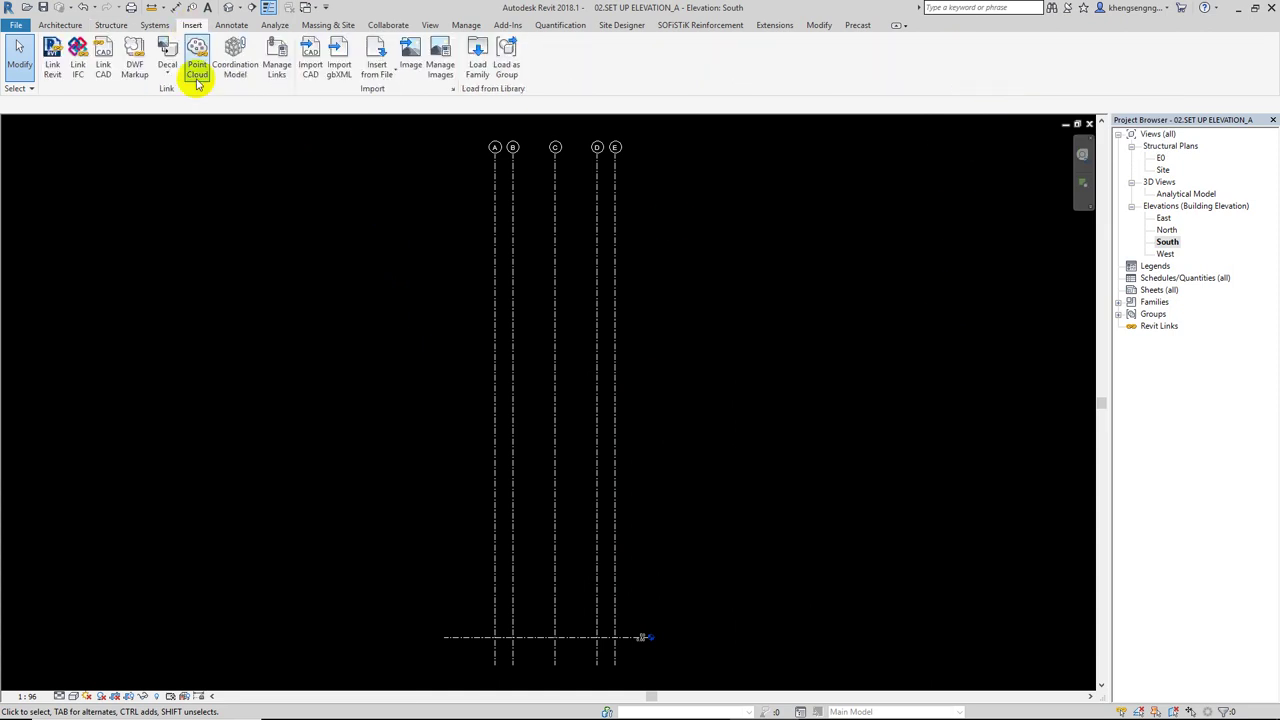
click(266, 157)
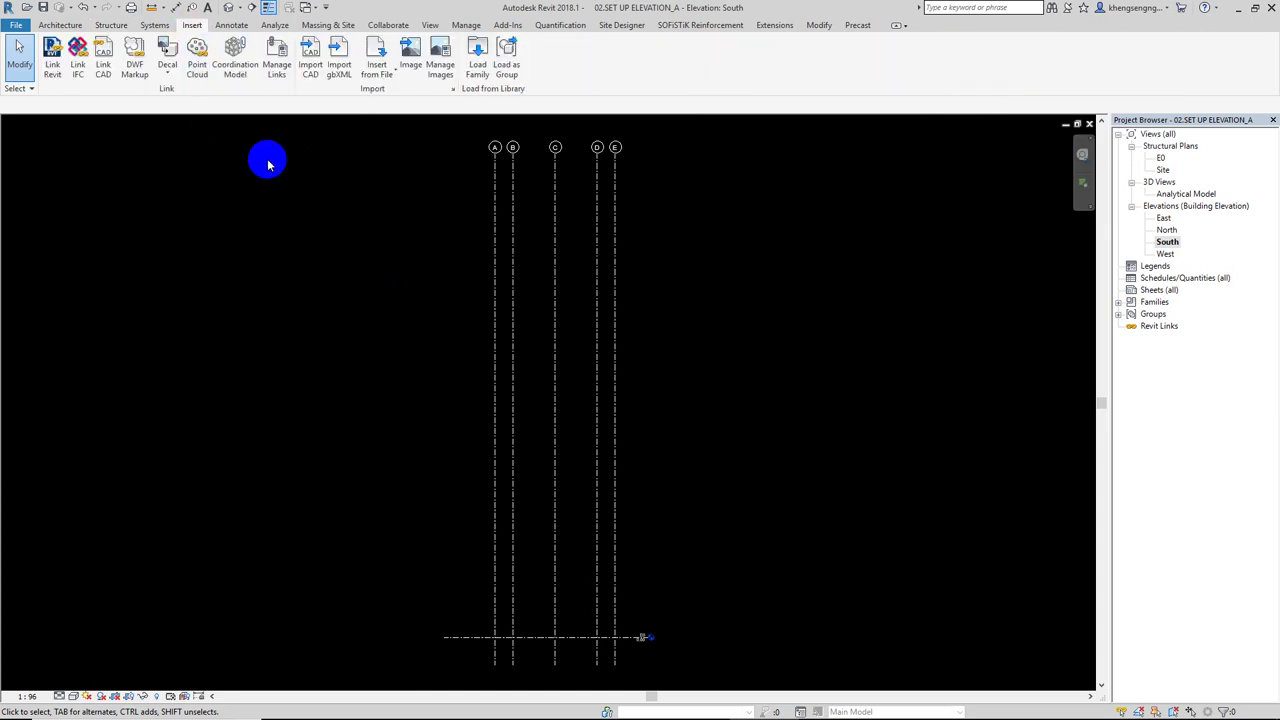
click(272, 68)
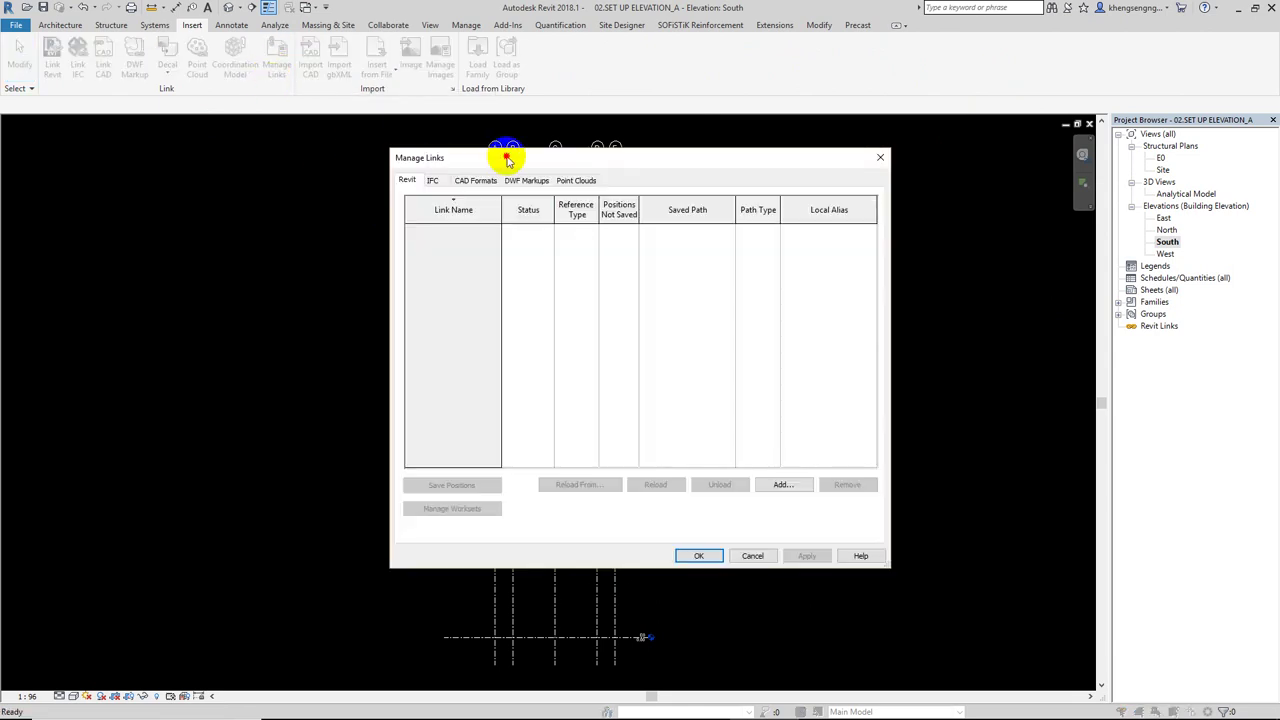
drag(507, 160, 529, 144)
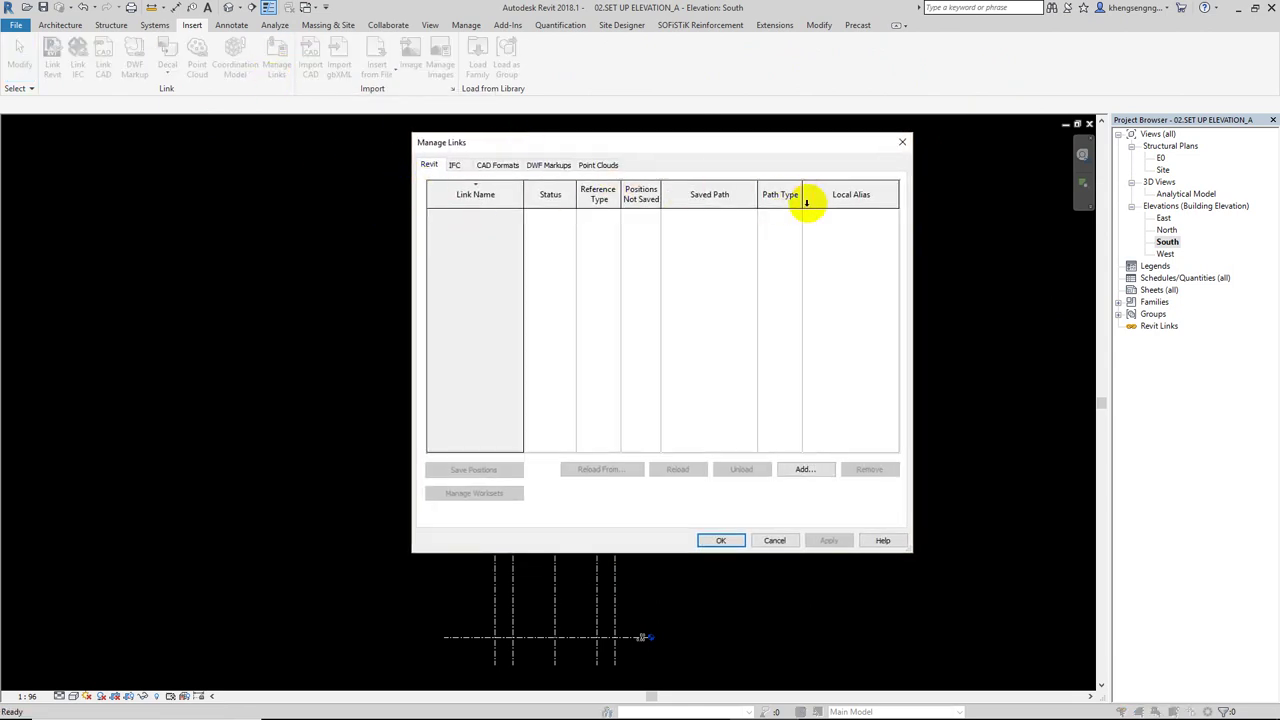
click(405, 176)
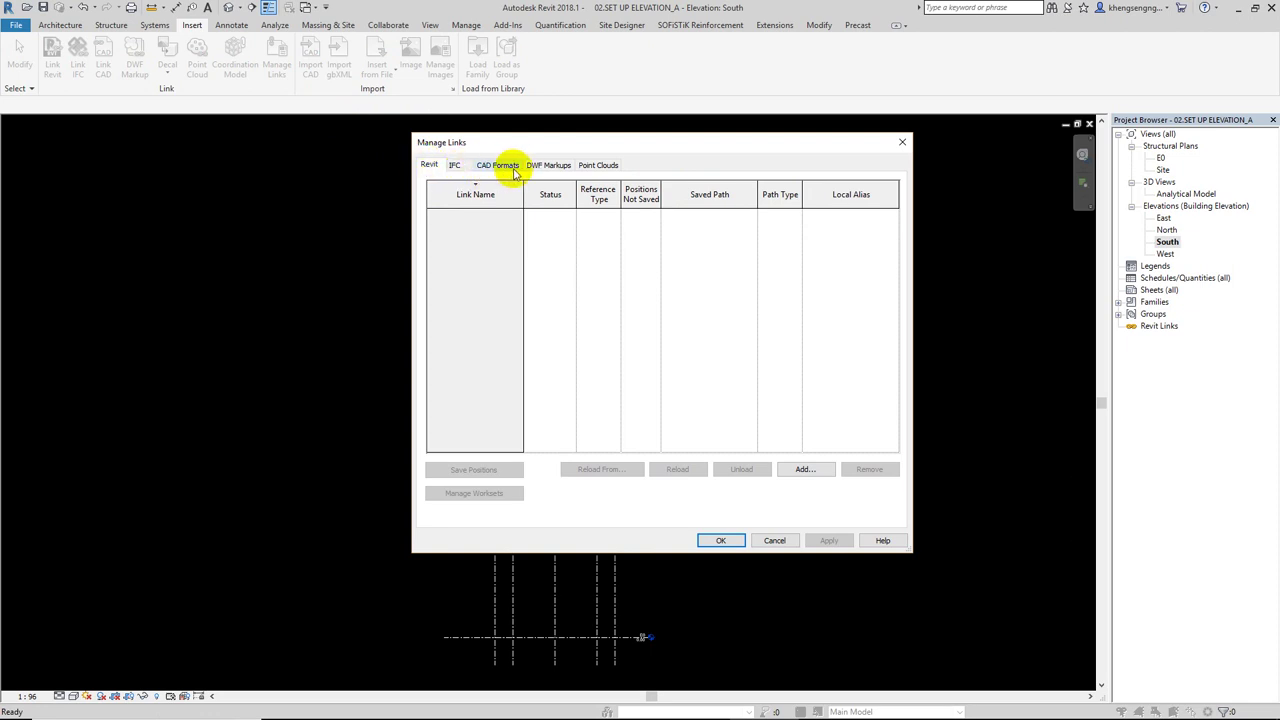
click(588, 168)
click(545, 166)
click(501, 166)
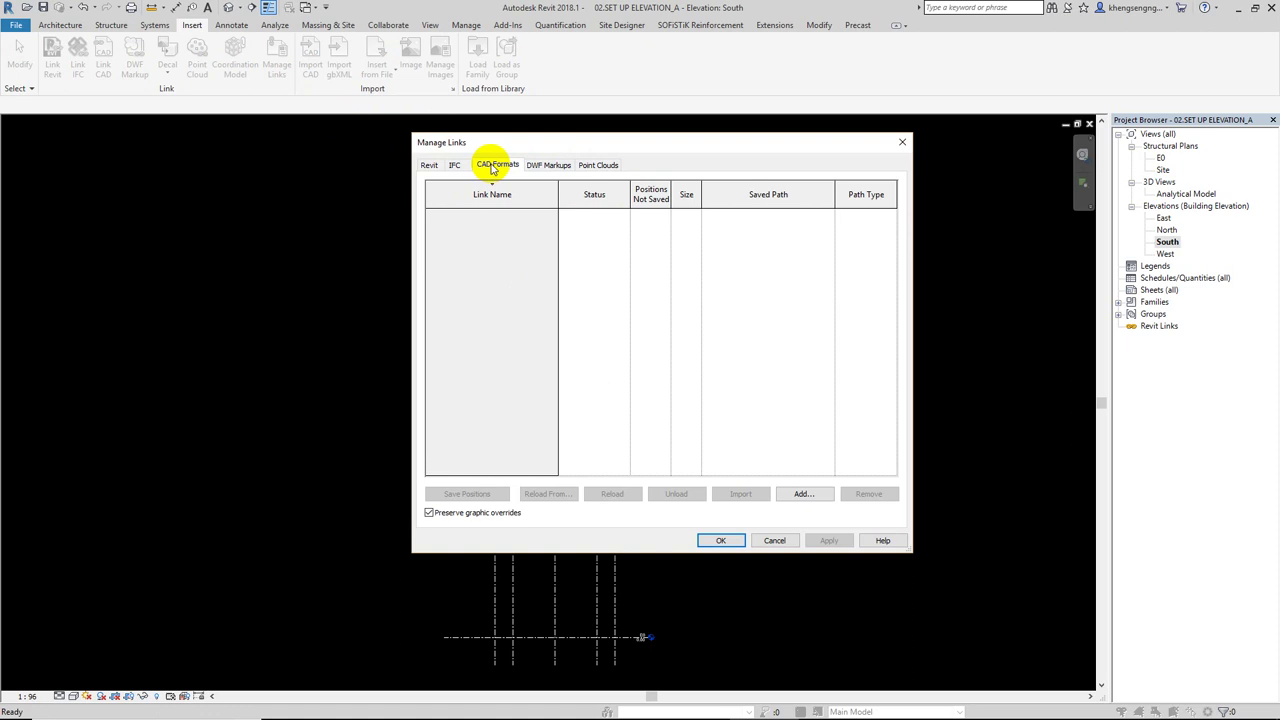
- Add Elevation-01.dwg from 07.REVIT STRUCTURE and review its Colors option, currently Preserve
click(802, 496)
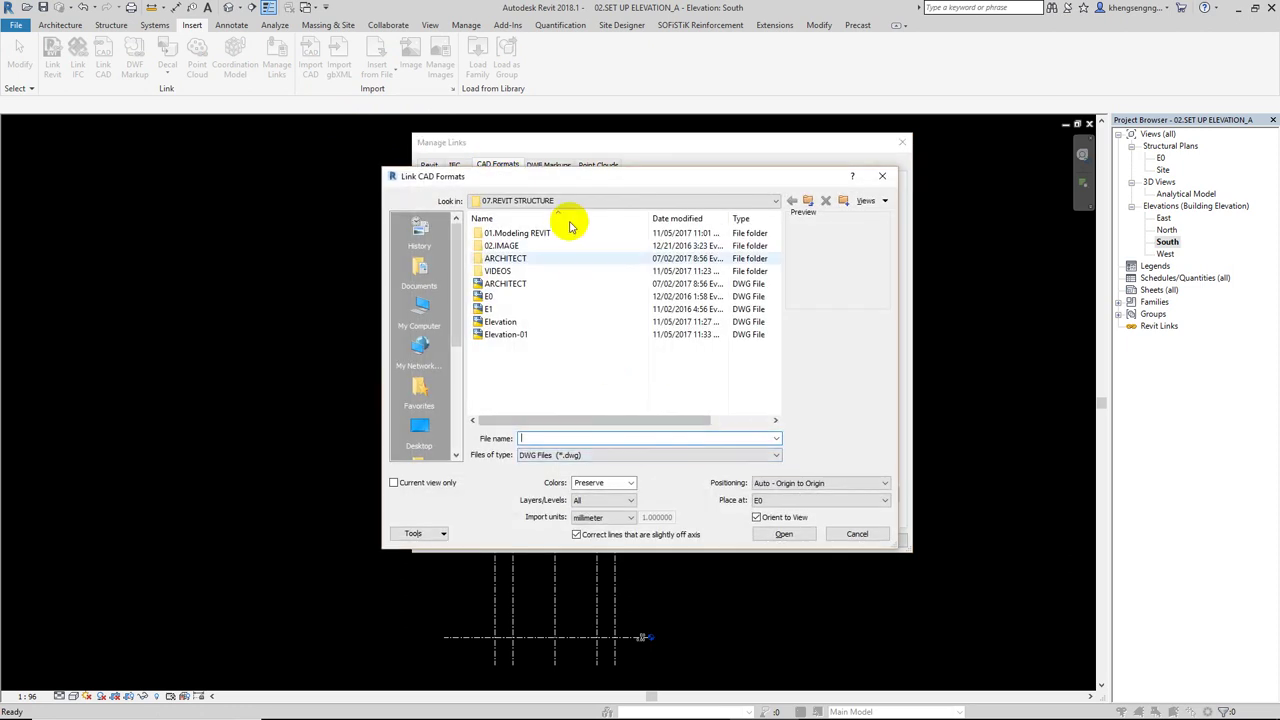
drag(560, 180, 550, 148)
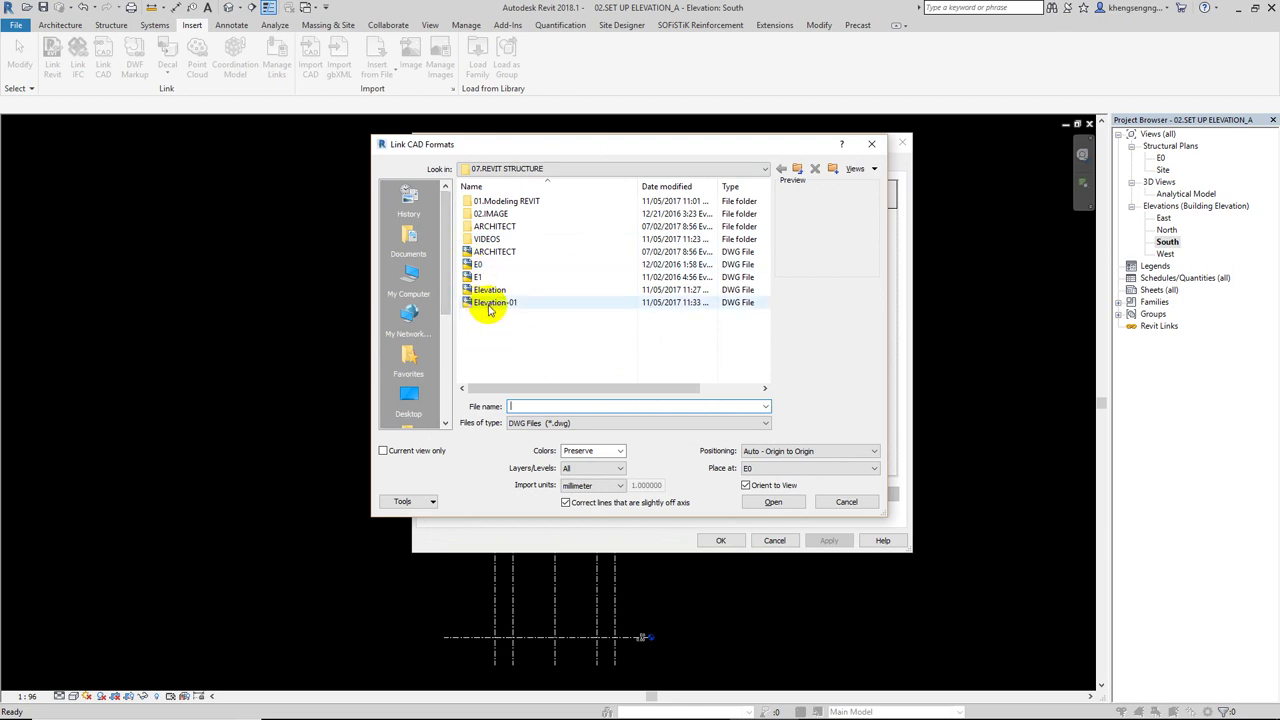
mouse_move(495, 302)
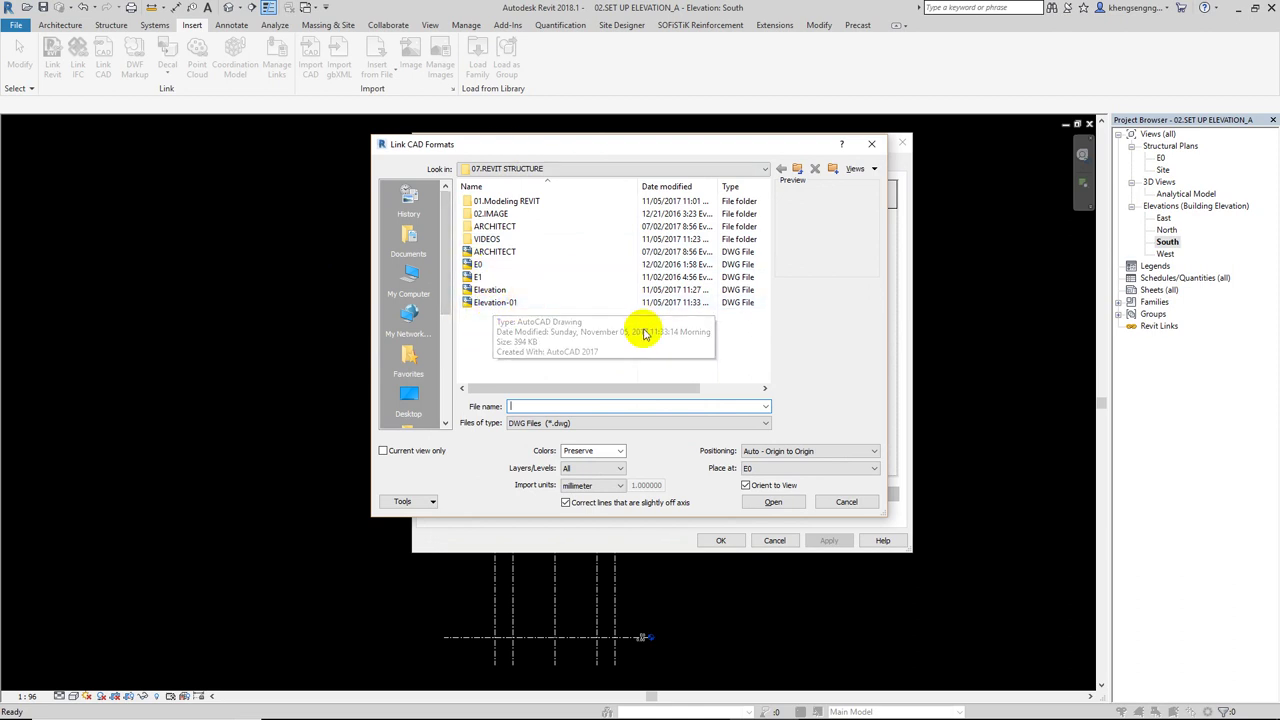
click(520, 305)
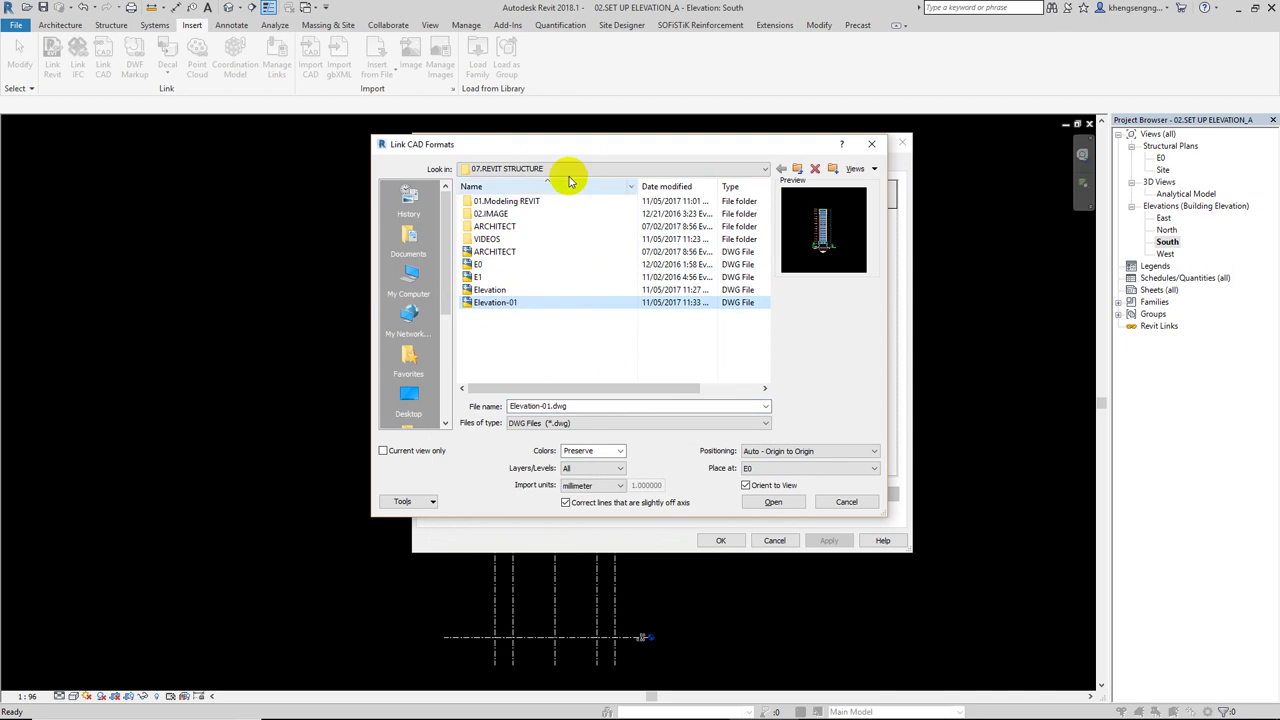
drag(606, 146, 638, 128)
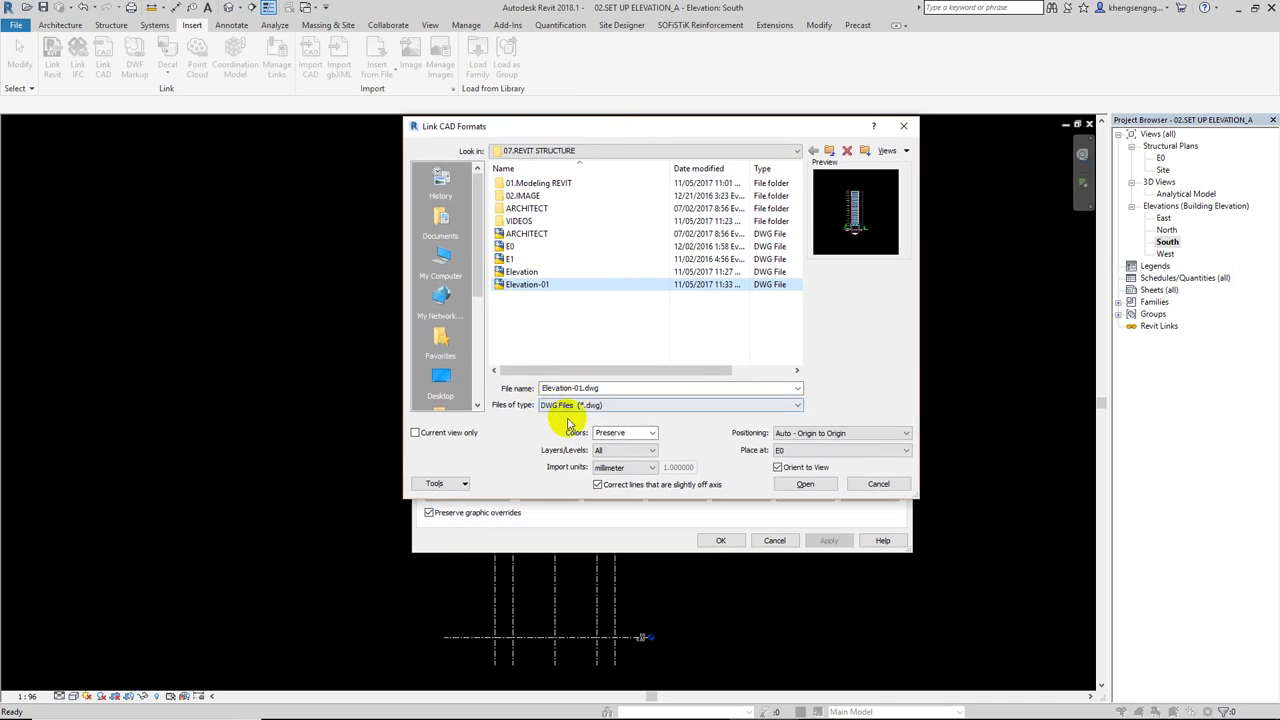
click(652, 433)
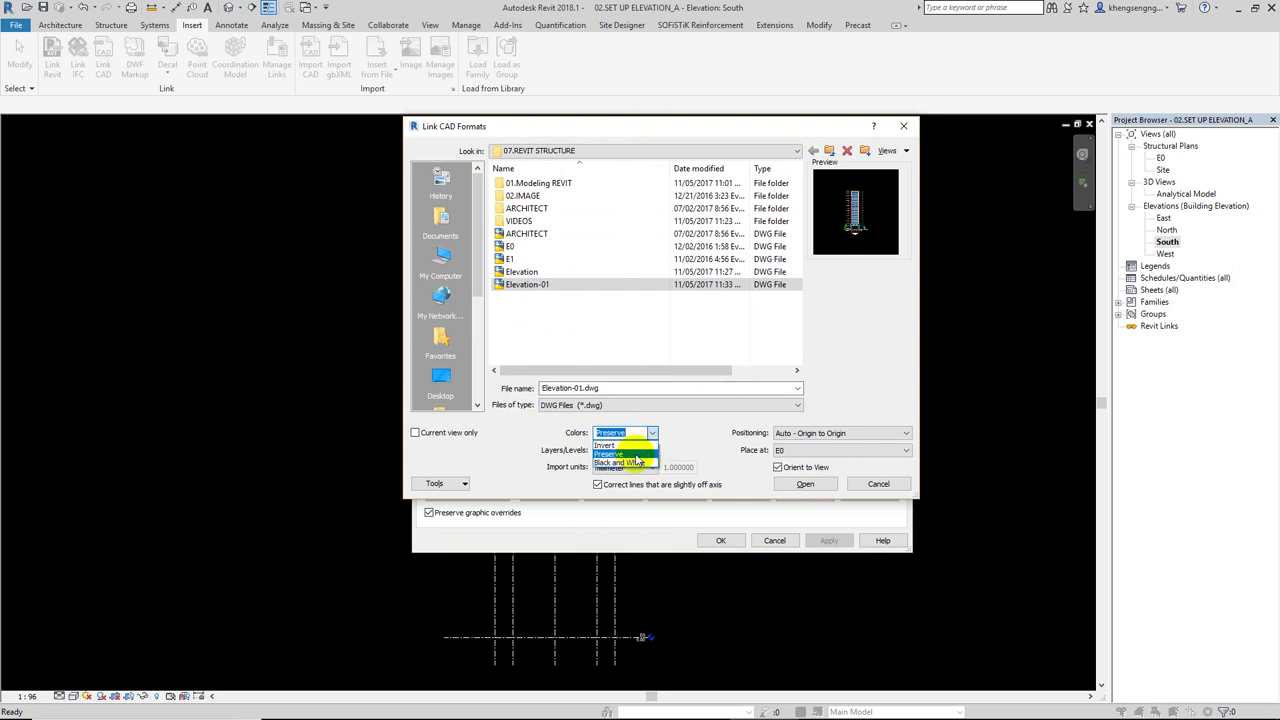
- Keep the drawing's original colours and review the Import units options for Elevation-01
click(636, 455)
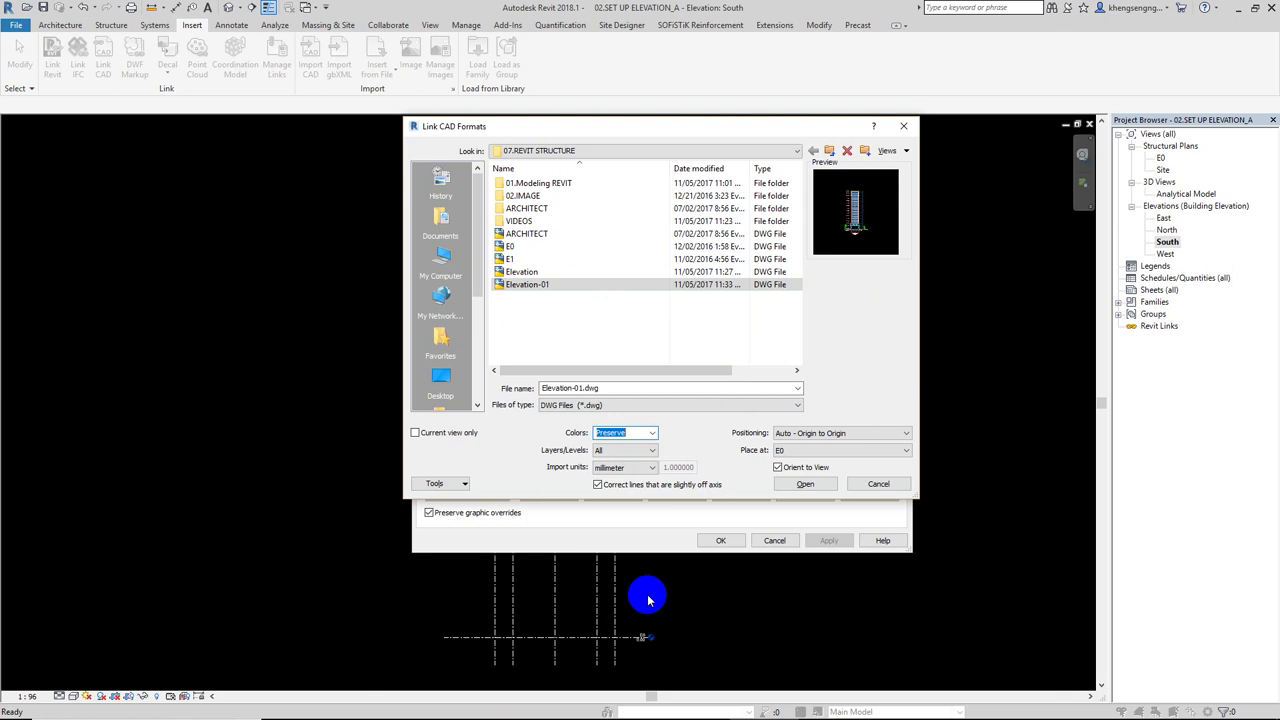
click(645, 469)
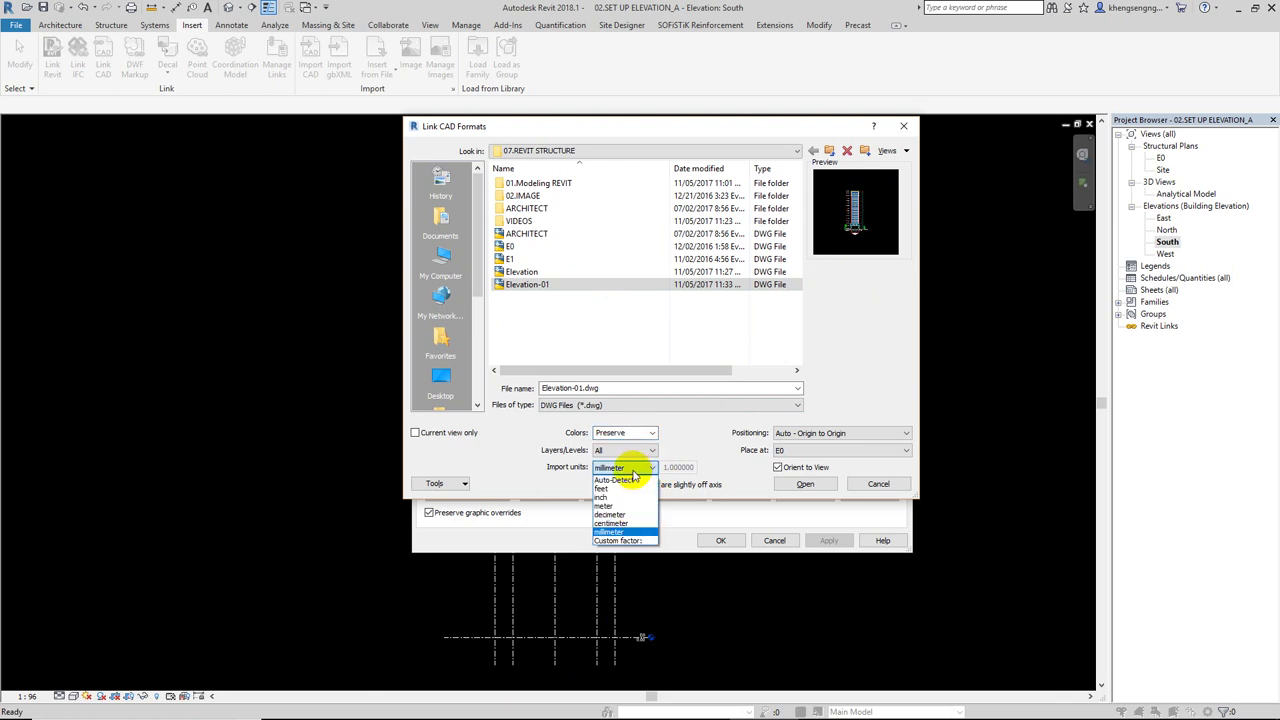
click(633, 482)
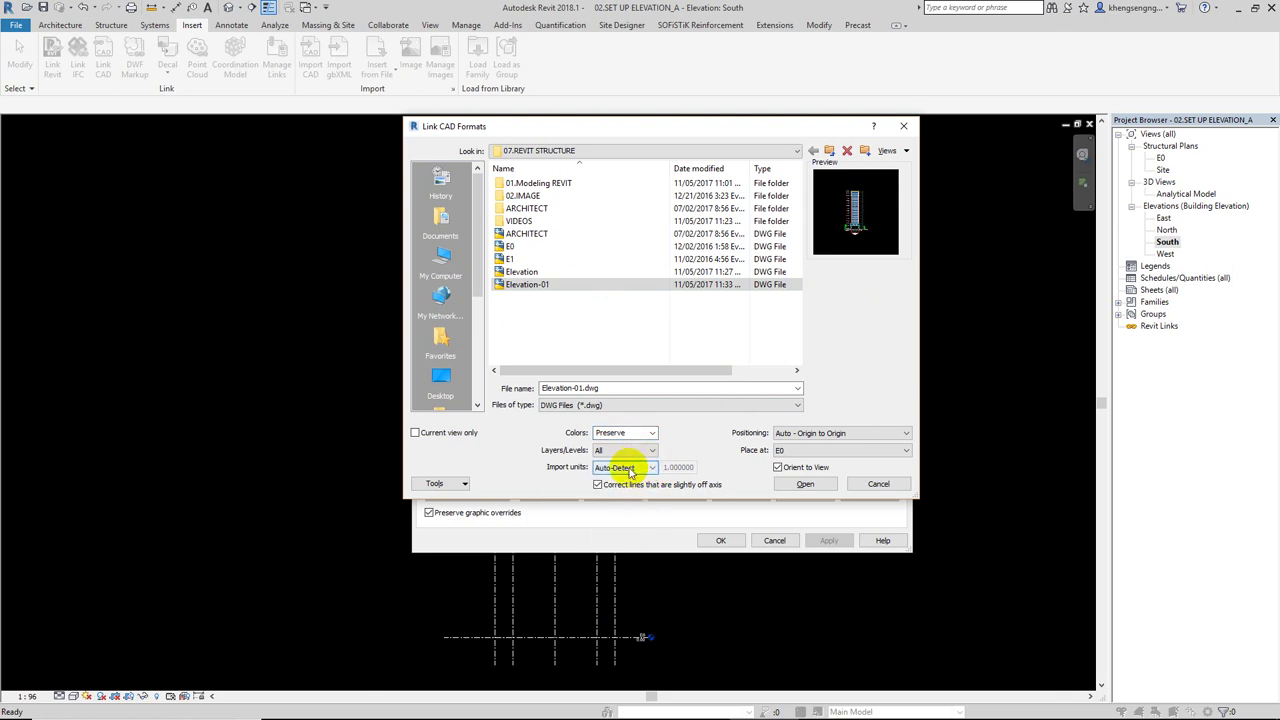
click(629, 470)
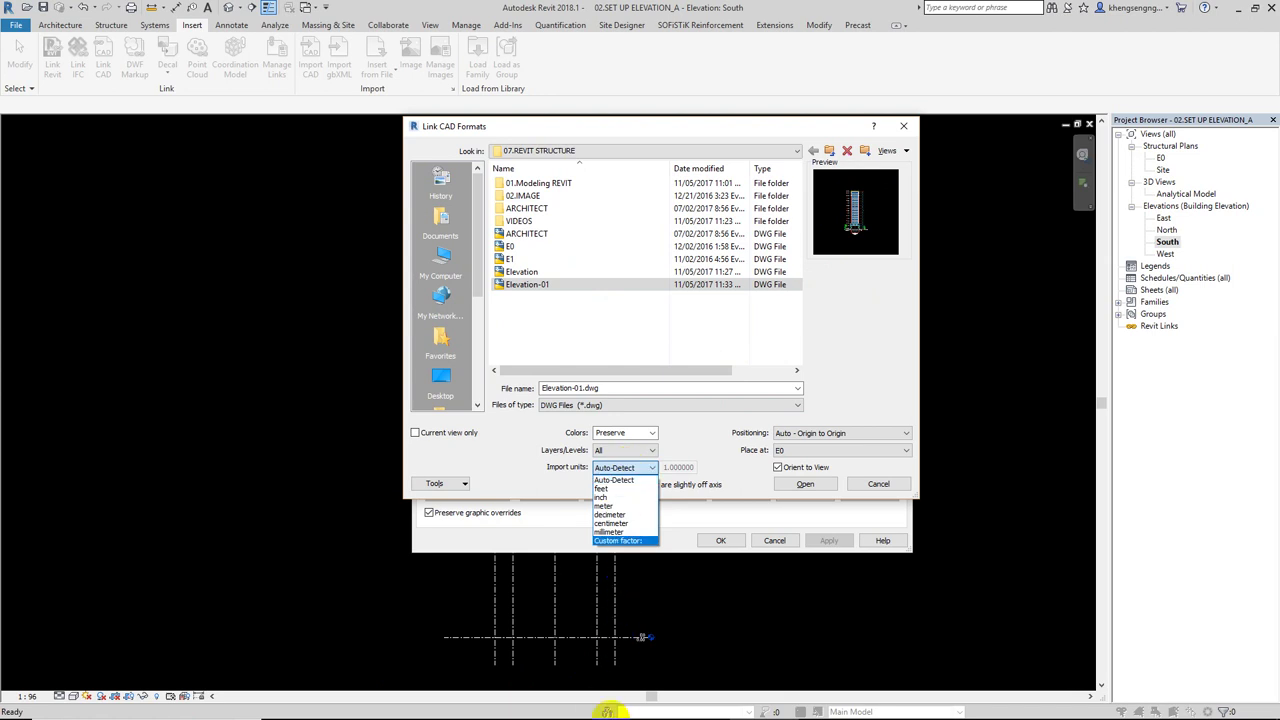
- After checking the drawing in AutoCAD, set Import units to millimeter with Auto - Origin to Origin positioning
click(686, 712)
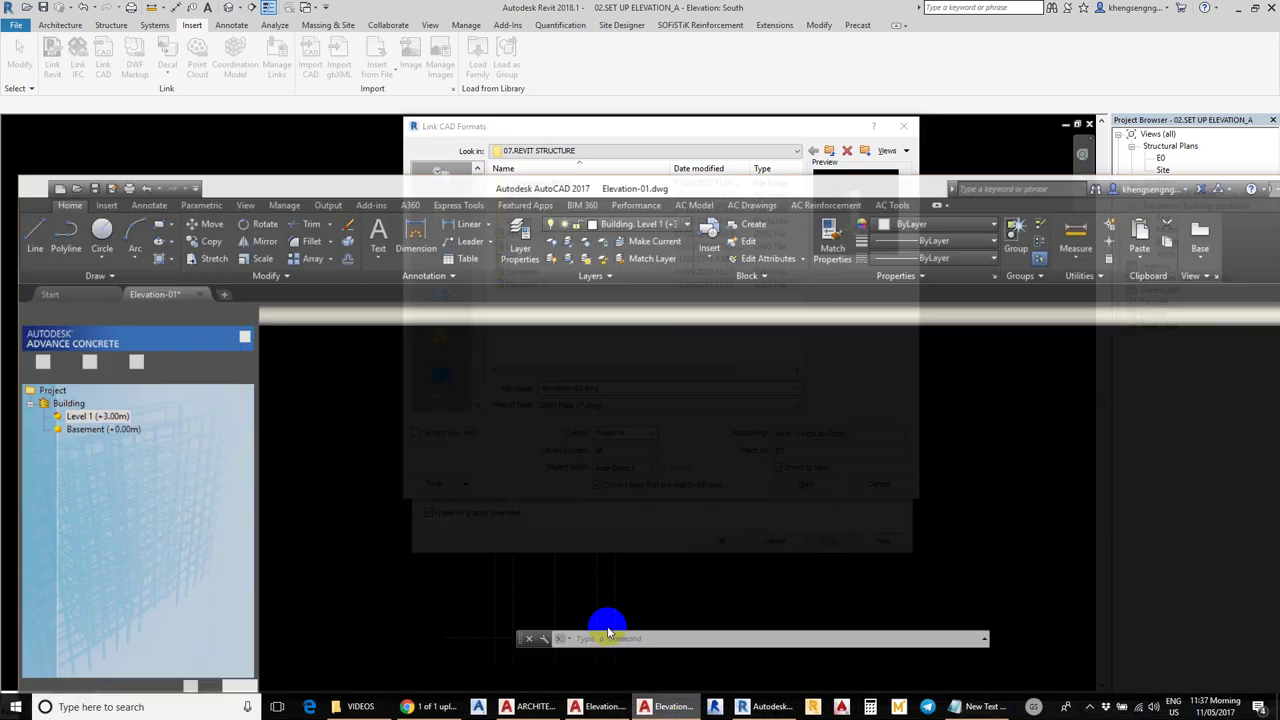
scroll(588, 520, down, 2)
scroll(588, 515, down, 1)
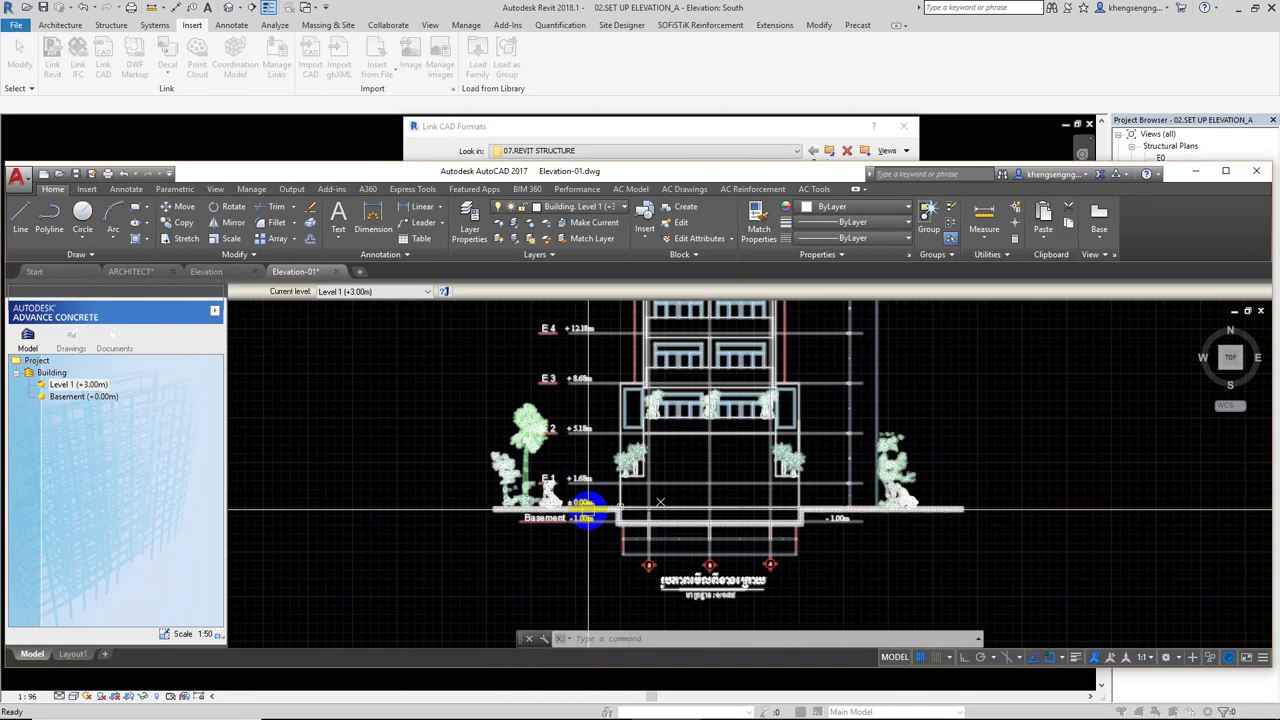
click(525, 135)
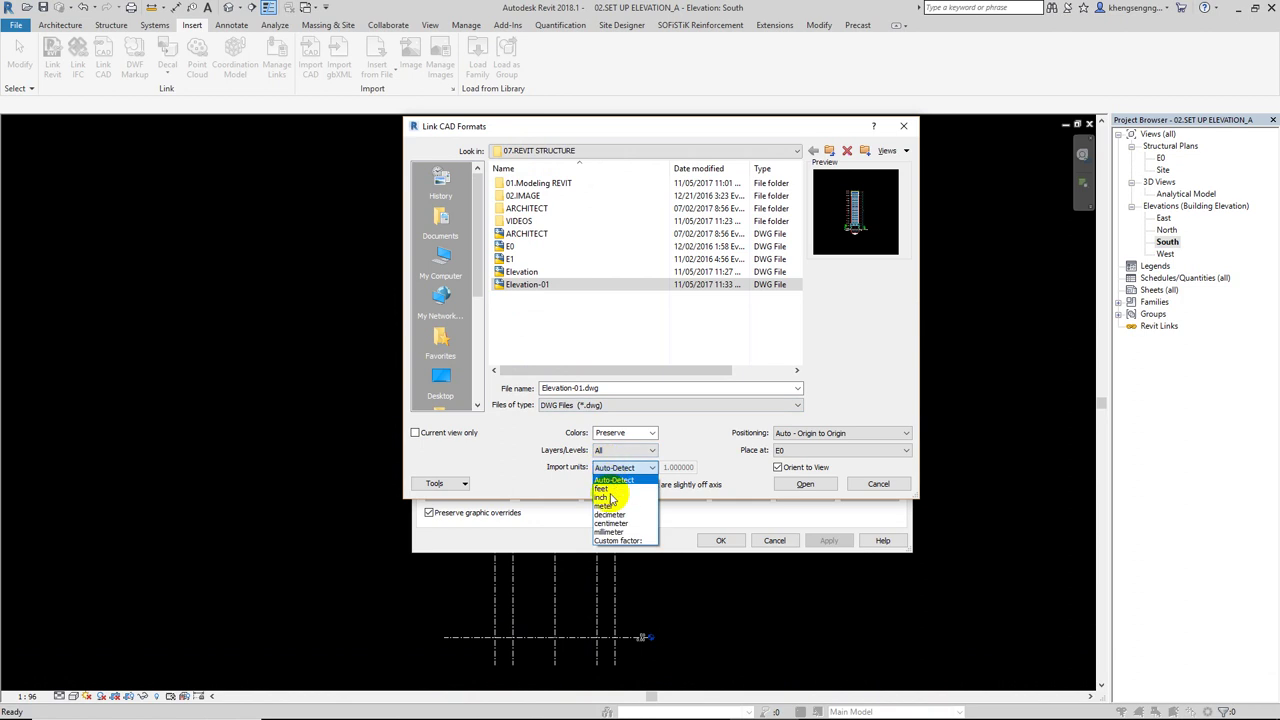
click(615, 532)
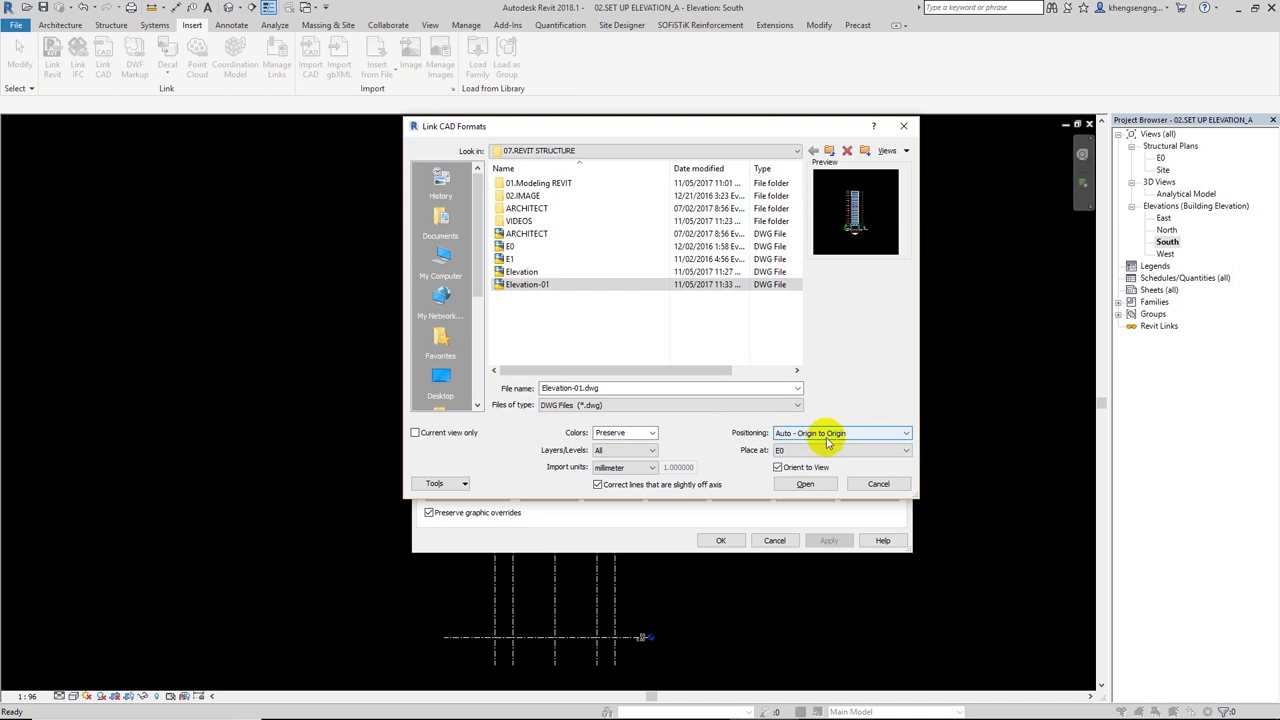
drag(632, 524, 473, 634)
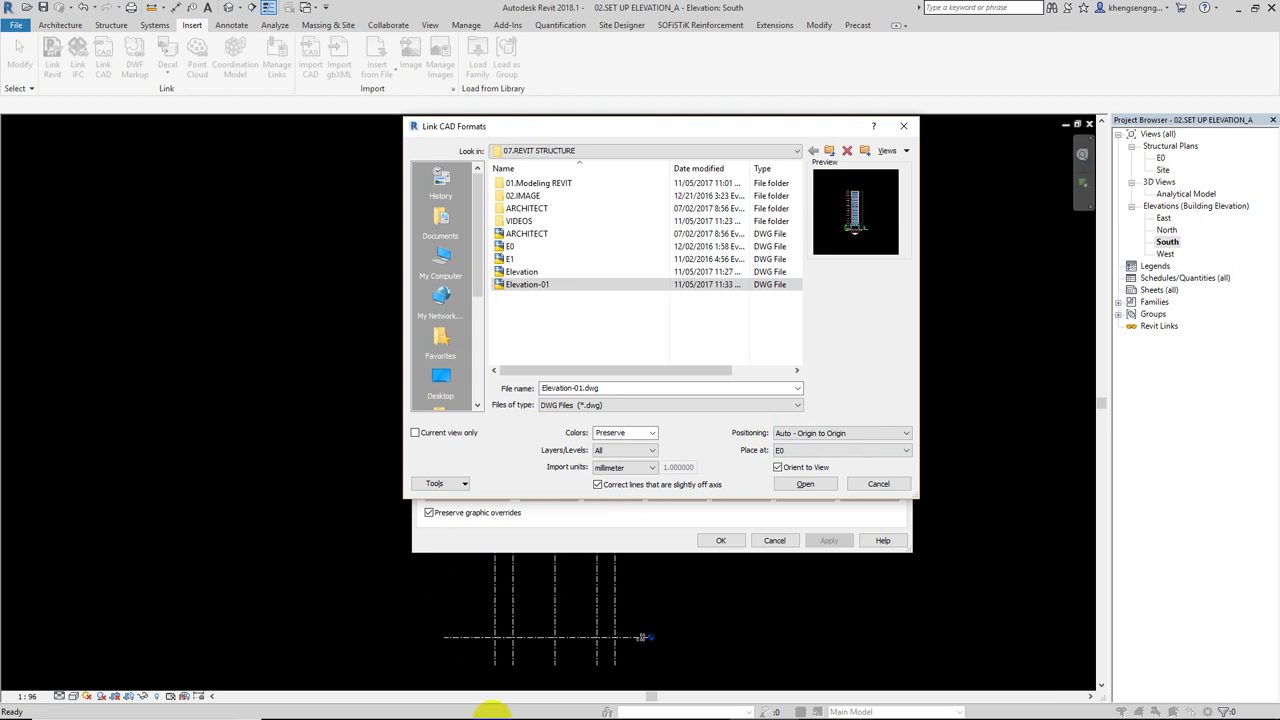
- Inspect the ±0.00m and Basement level labels on Elevation-01 in AutoCAD, then minimize AutoCAD
click(660, 706)
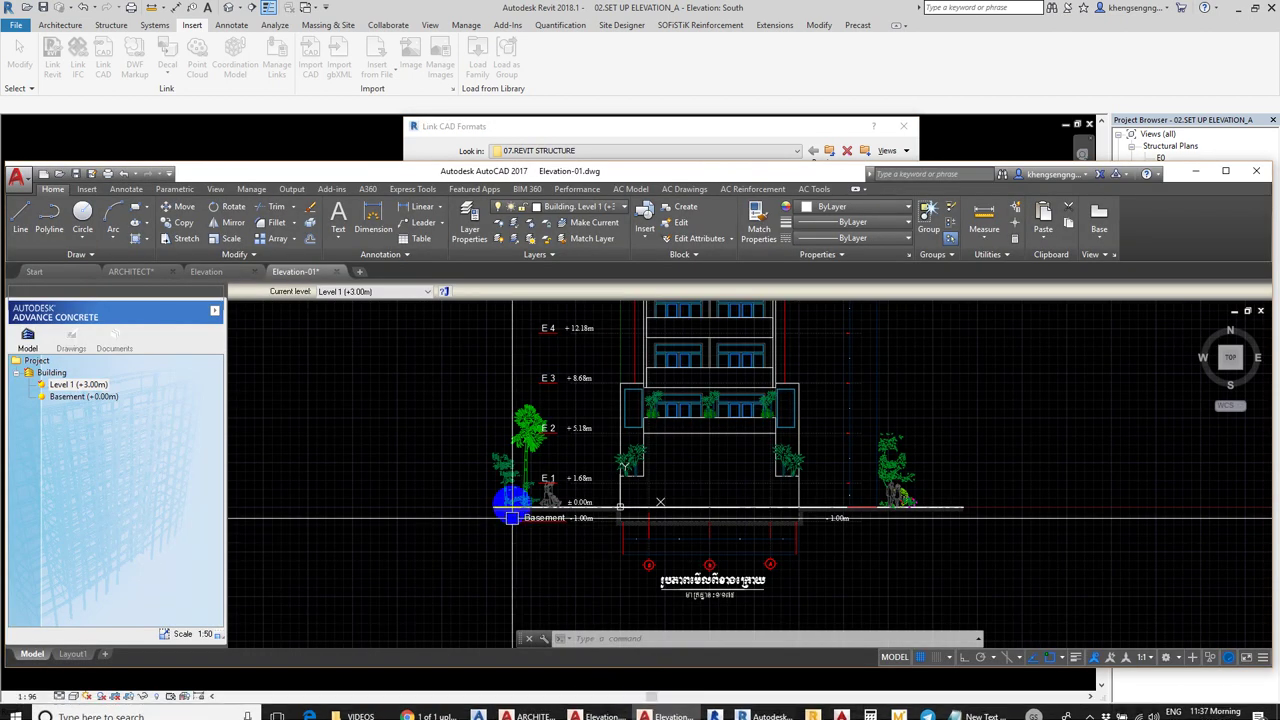
middle_drag(623, 514, 586, 603)
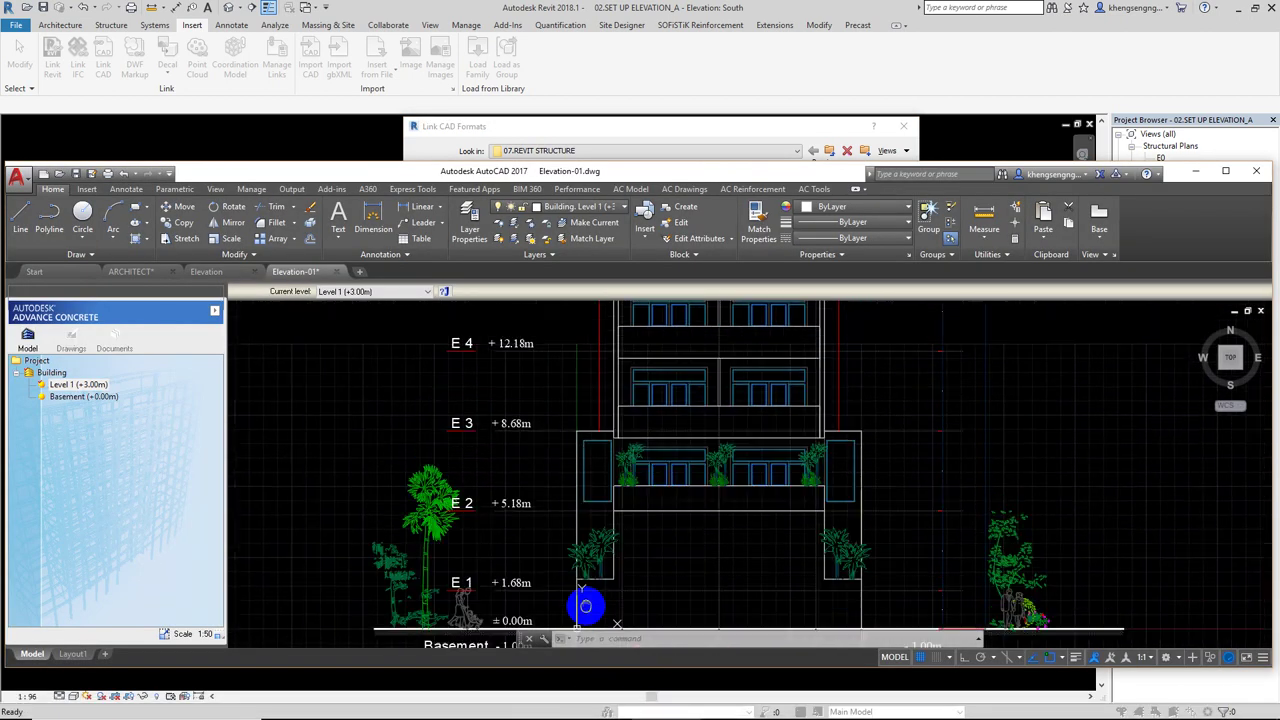
scroll(606, 408, up, 4)
middle_drag(608, 424, 594, 366)
mouse_move(594, 520)
middle_down()
mouse_move(514, 608)
mouse_move(528, 594)
middle_up()
scroll(530, 500, down, 5)
scroll(571, 471, down, 2)
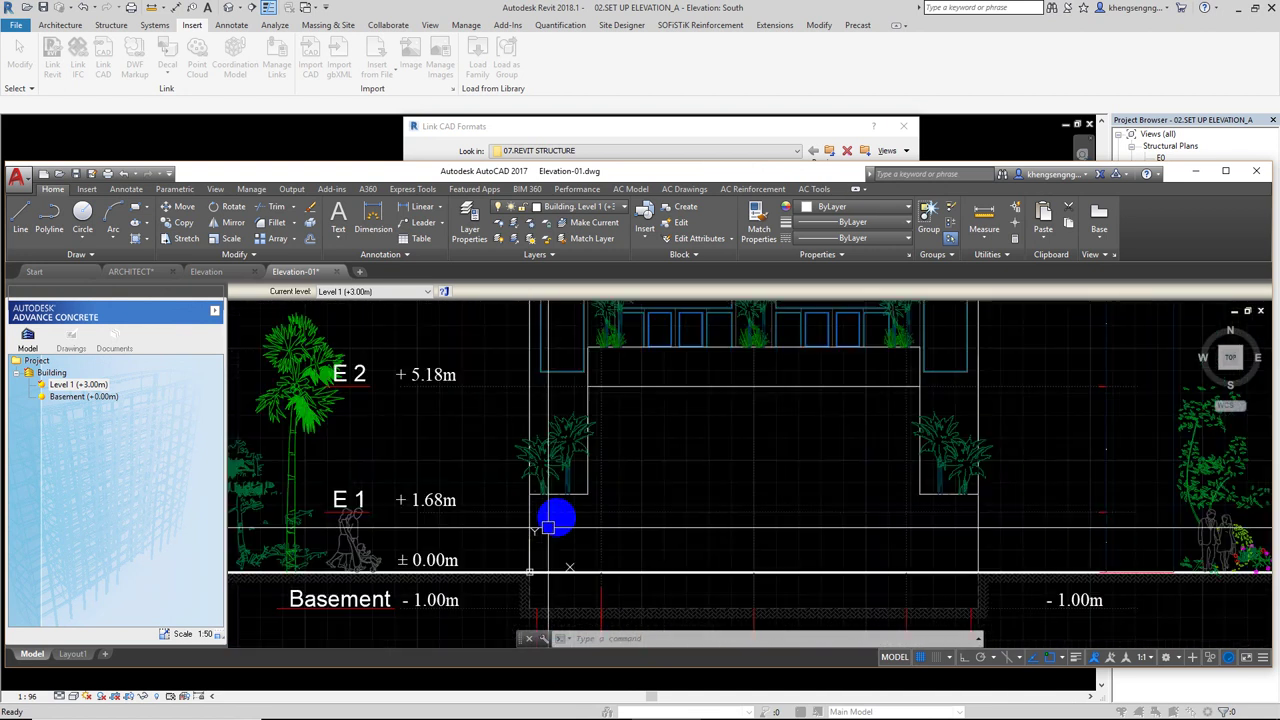
click(1193, 174)
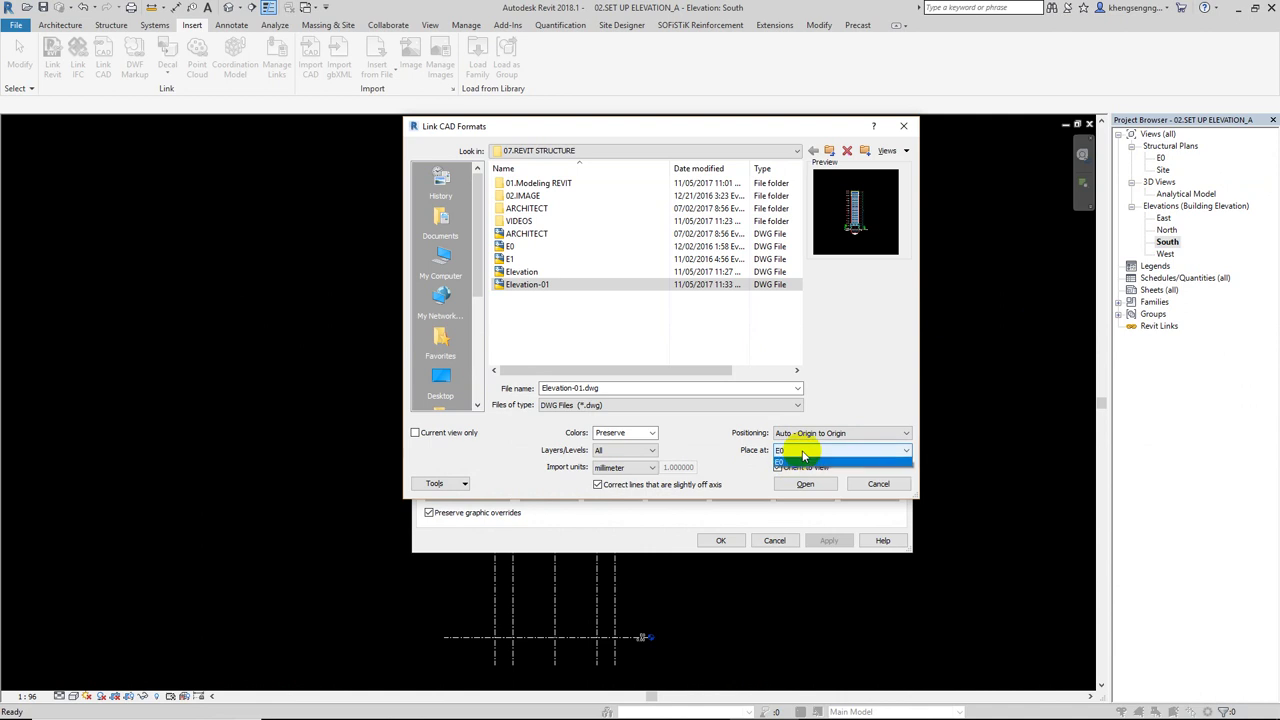
- Link Elevation-01.dwg as a DWG file, placed at level E0
click(804, 461)
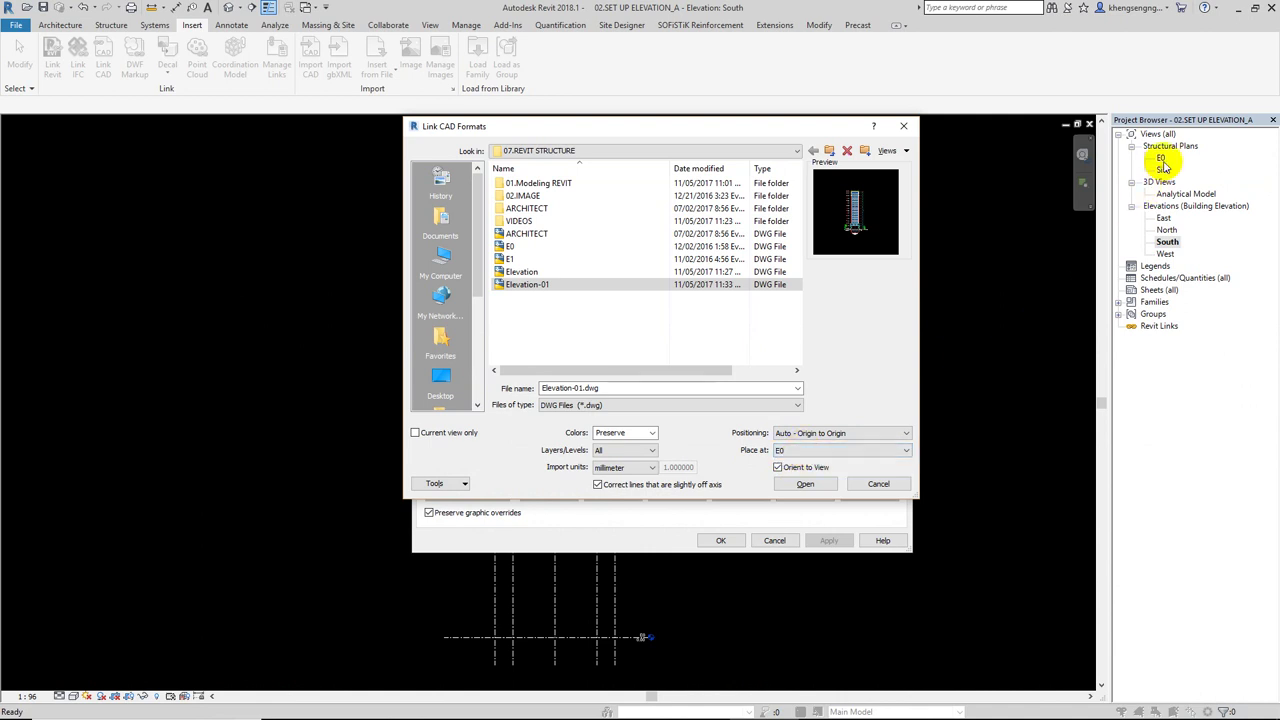
click(799, 452)
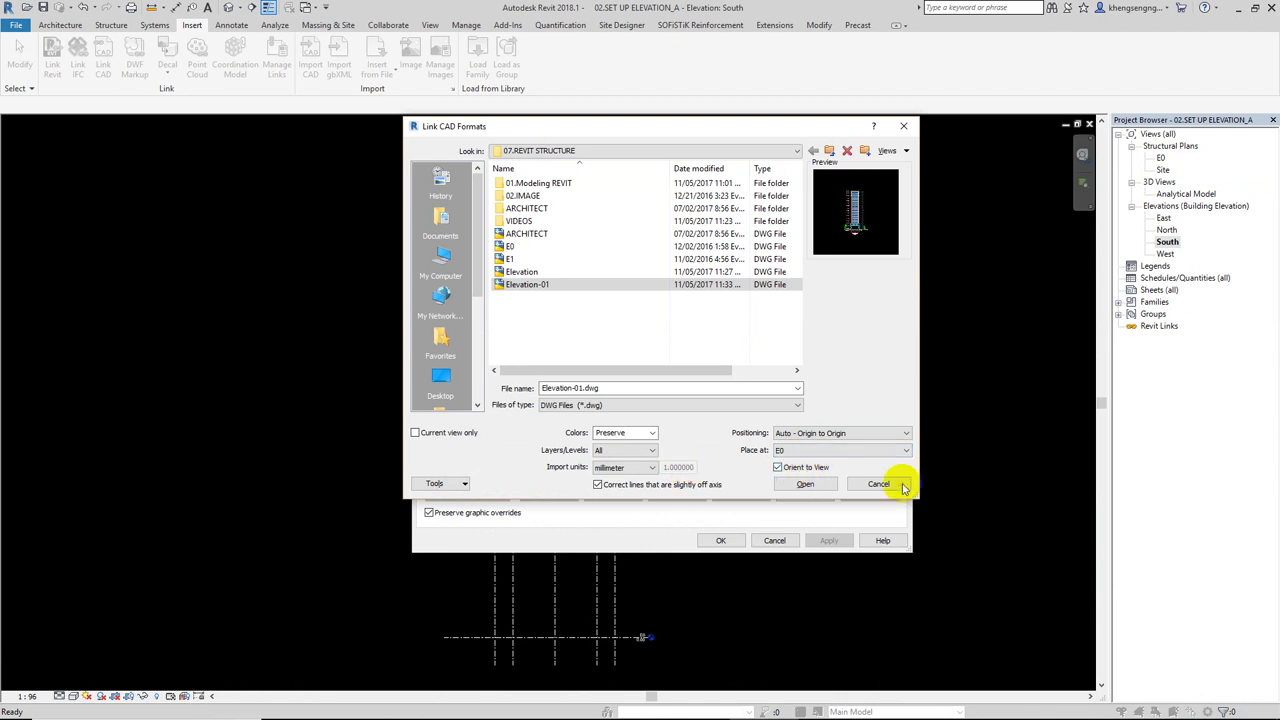
click(549, 276)
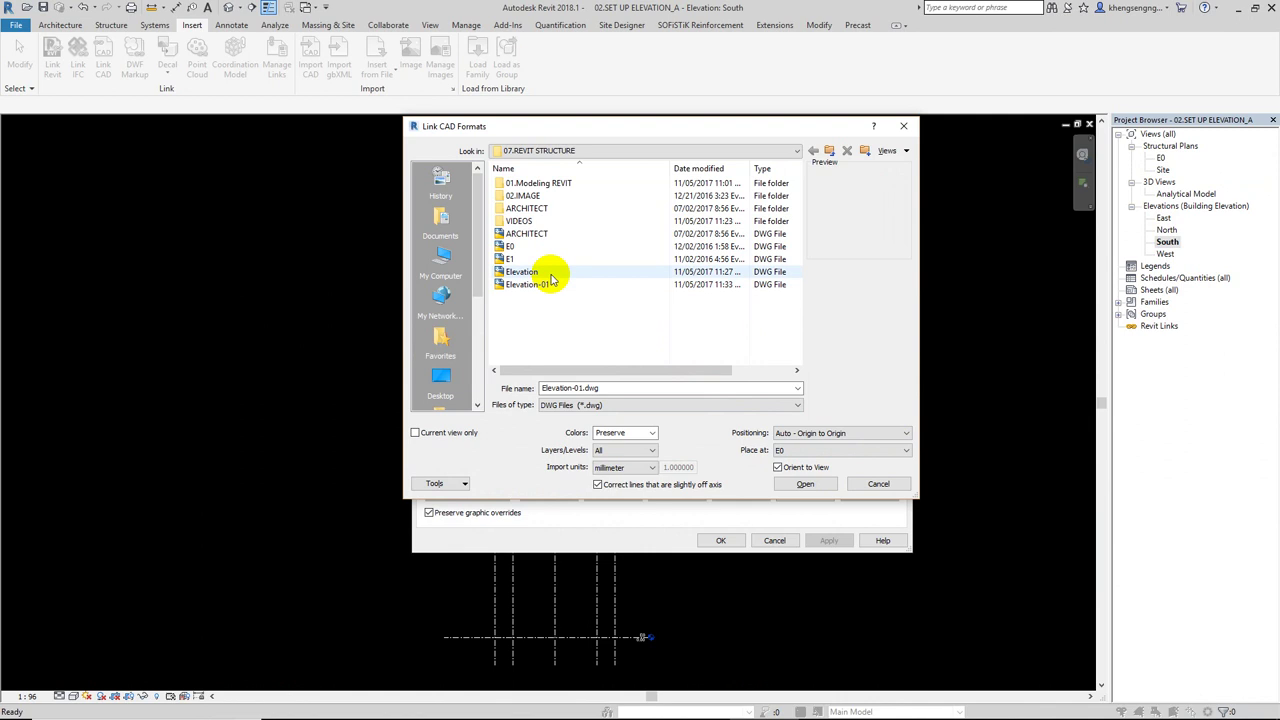
click(548, 283)
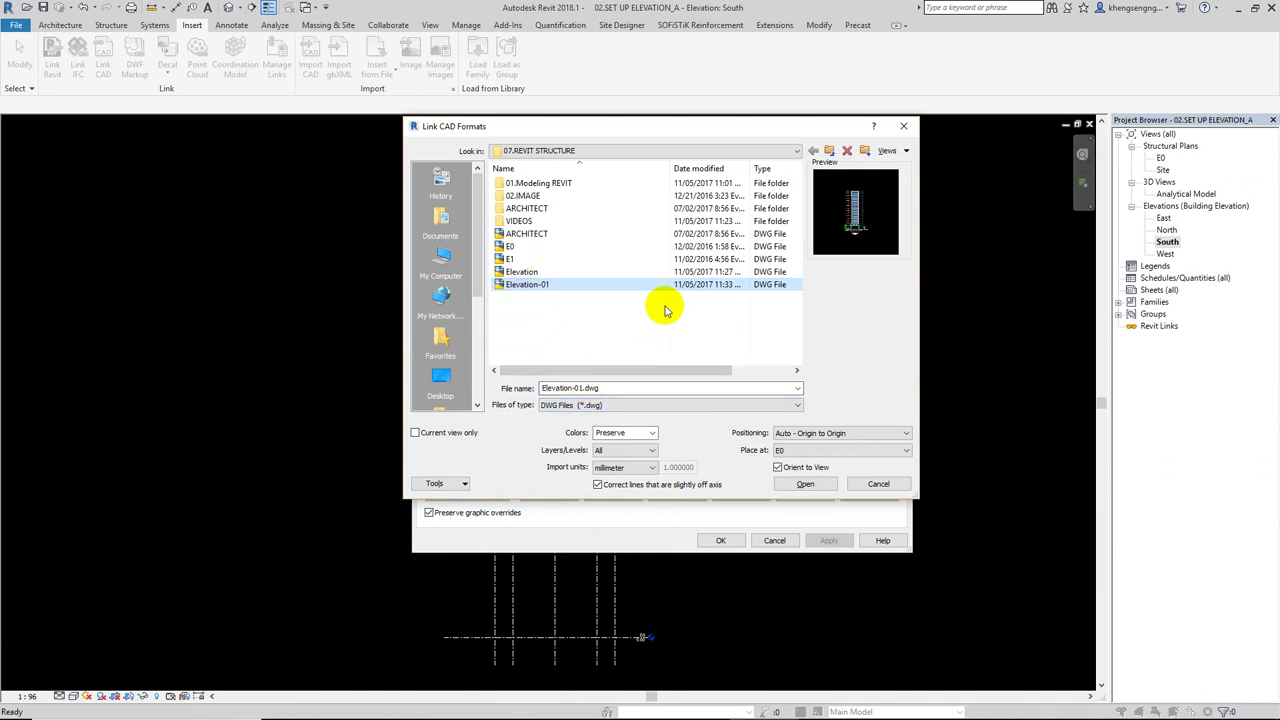
click(563, 405)
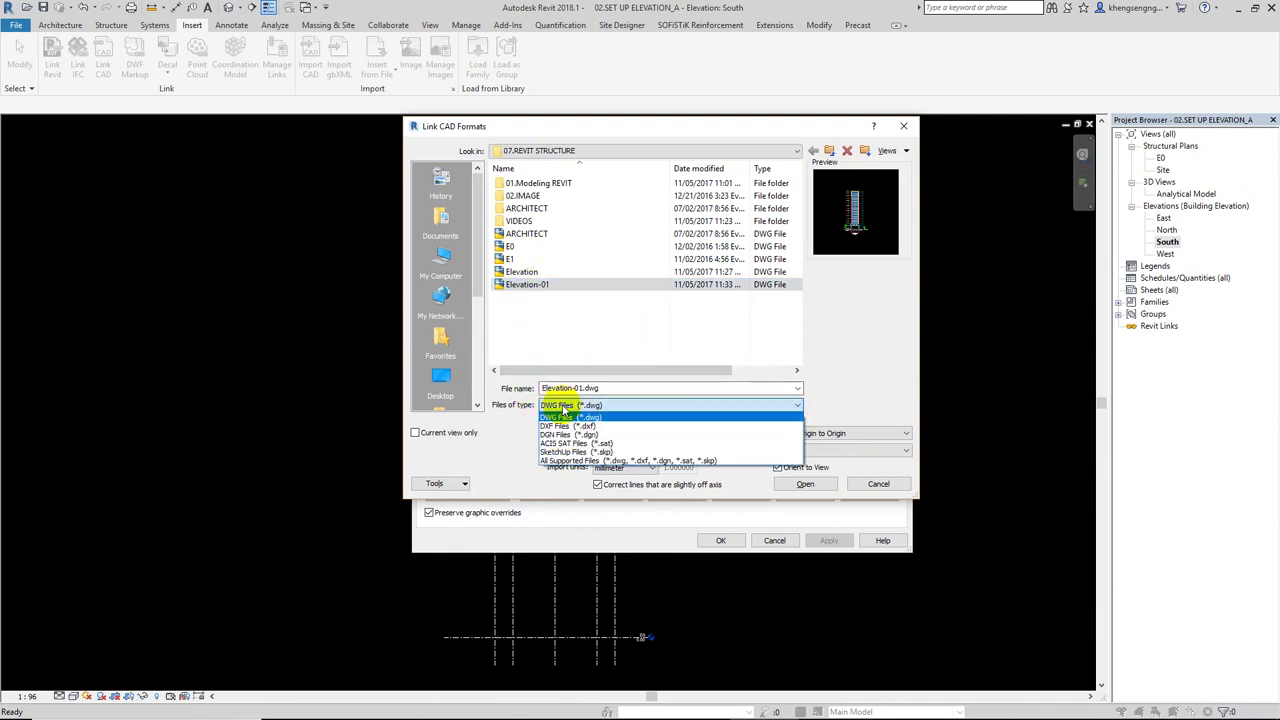
click(565, 408)
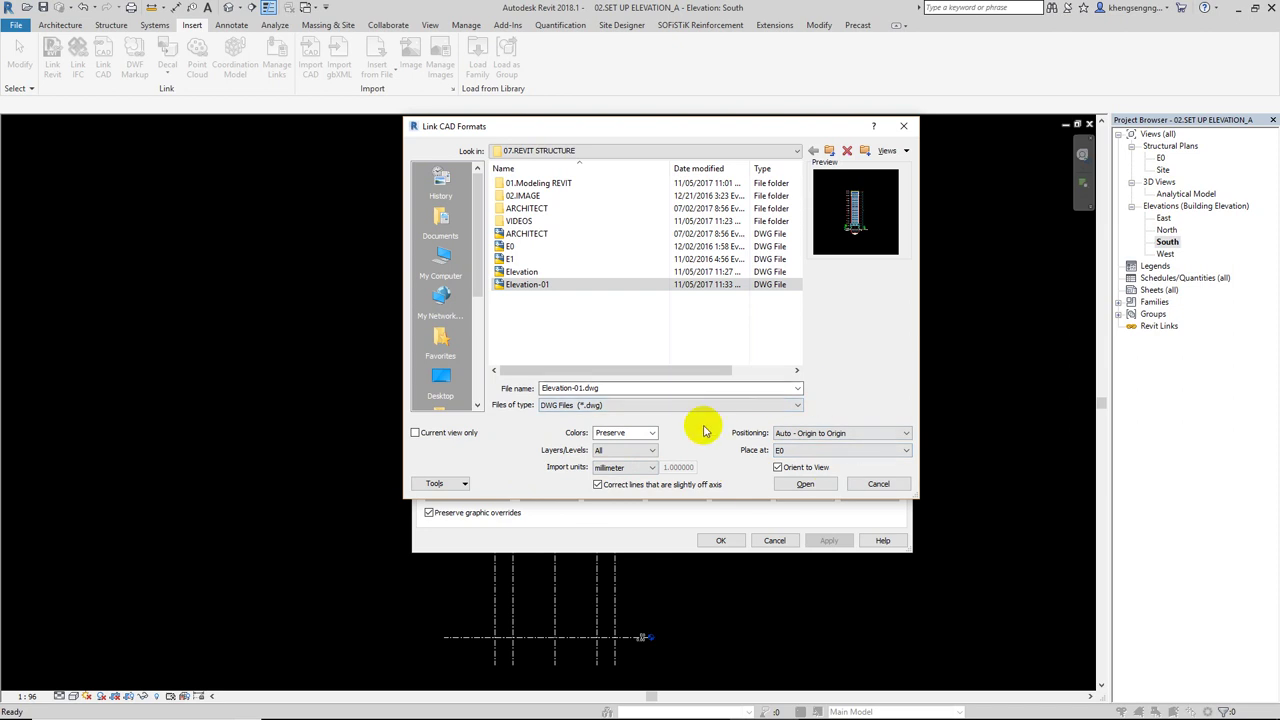
click(790, 487)
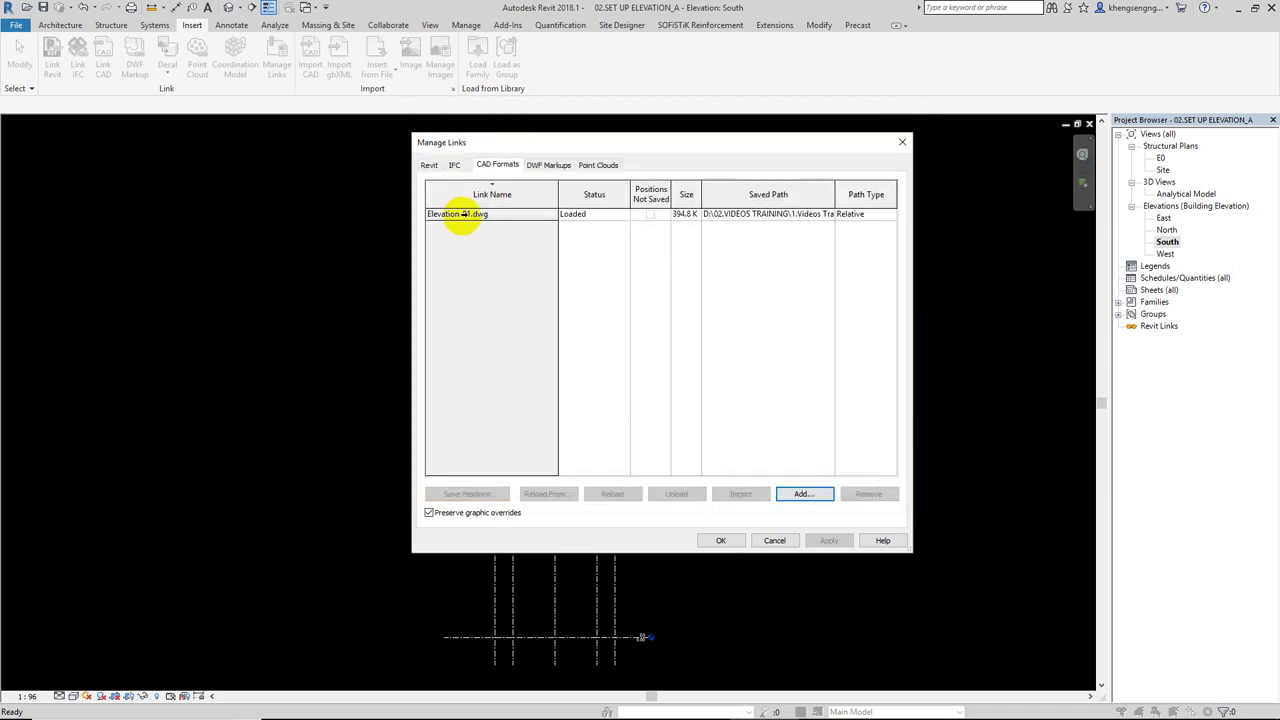
- Confirm Manage Links, then find and select the linked Elevation-01 drawing in the South elevation
click(463, 214)
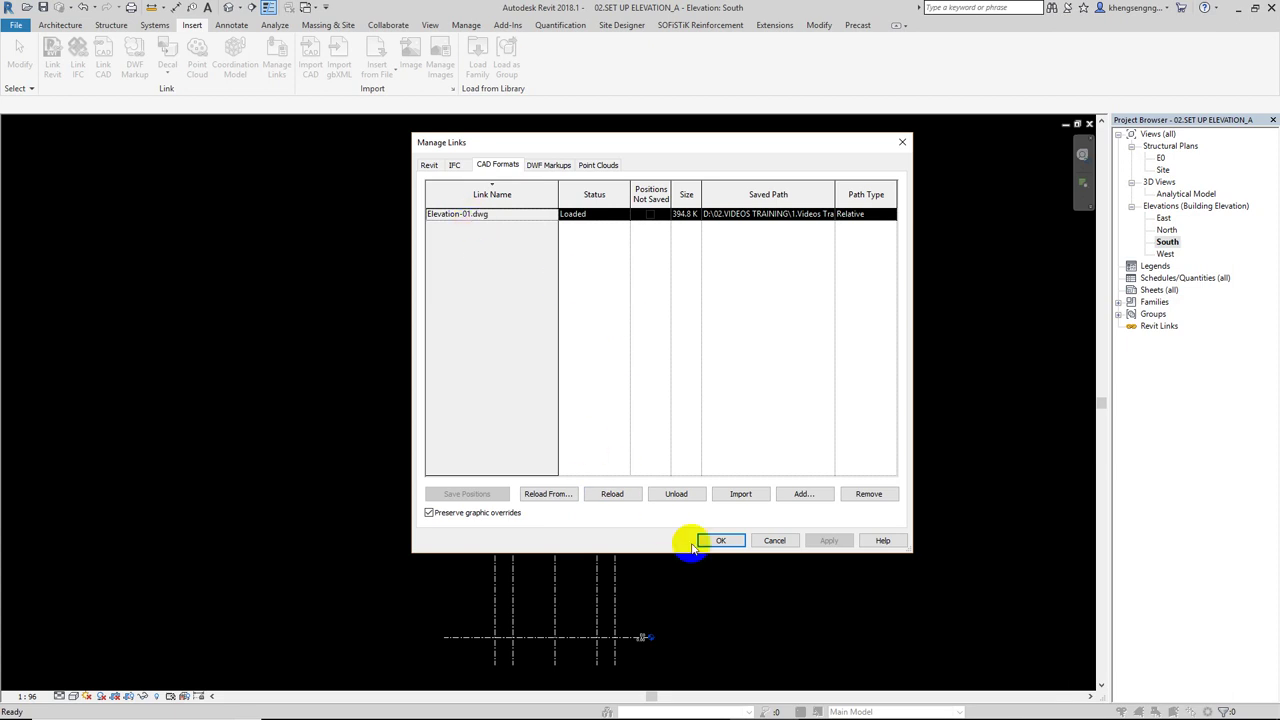
click(729, 549)
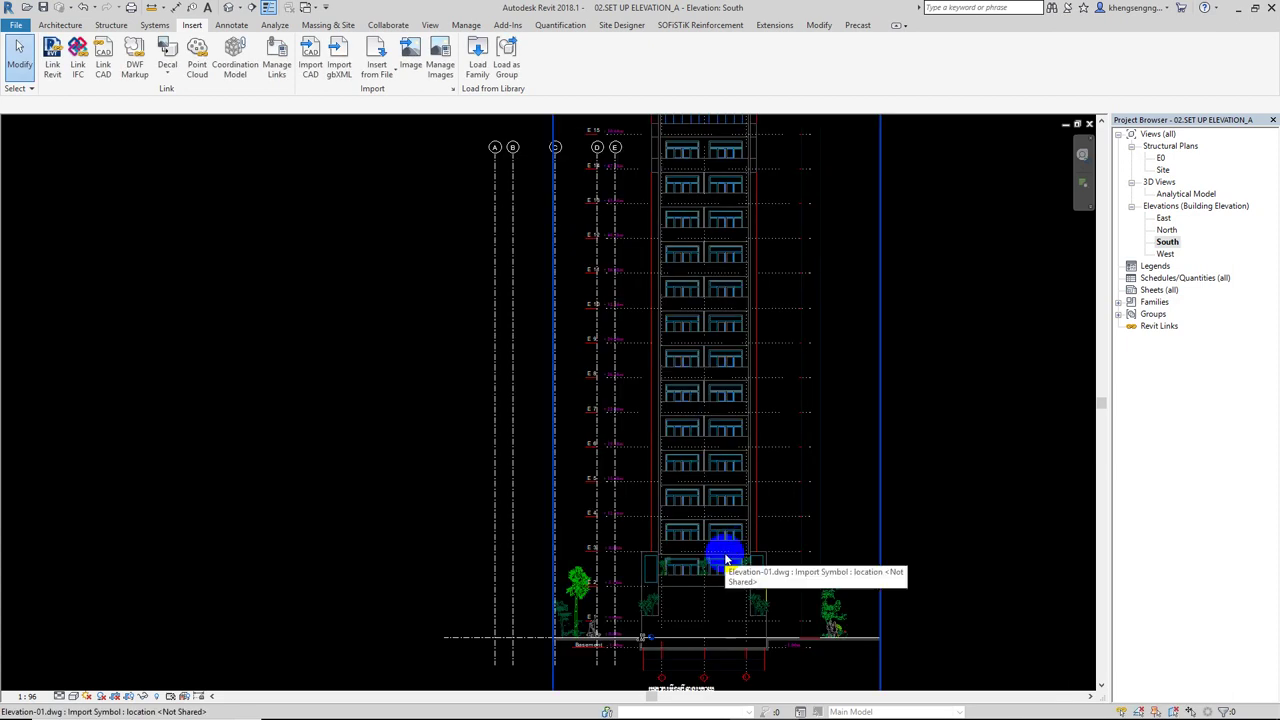
mouse_move(728, 555)
middle_down()
mouse_move(726, 489)
mouse_move(703, 506)
mouse_move(694, 477)
mouse_move(714, 429)
mouse_move(621, 376)
middle_up()
scroll(620, 411, down, 1)
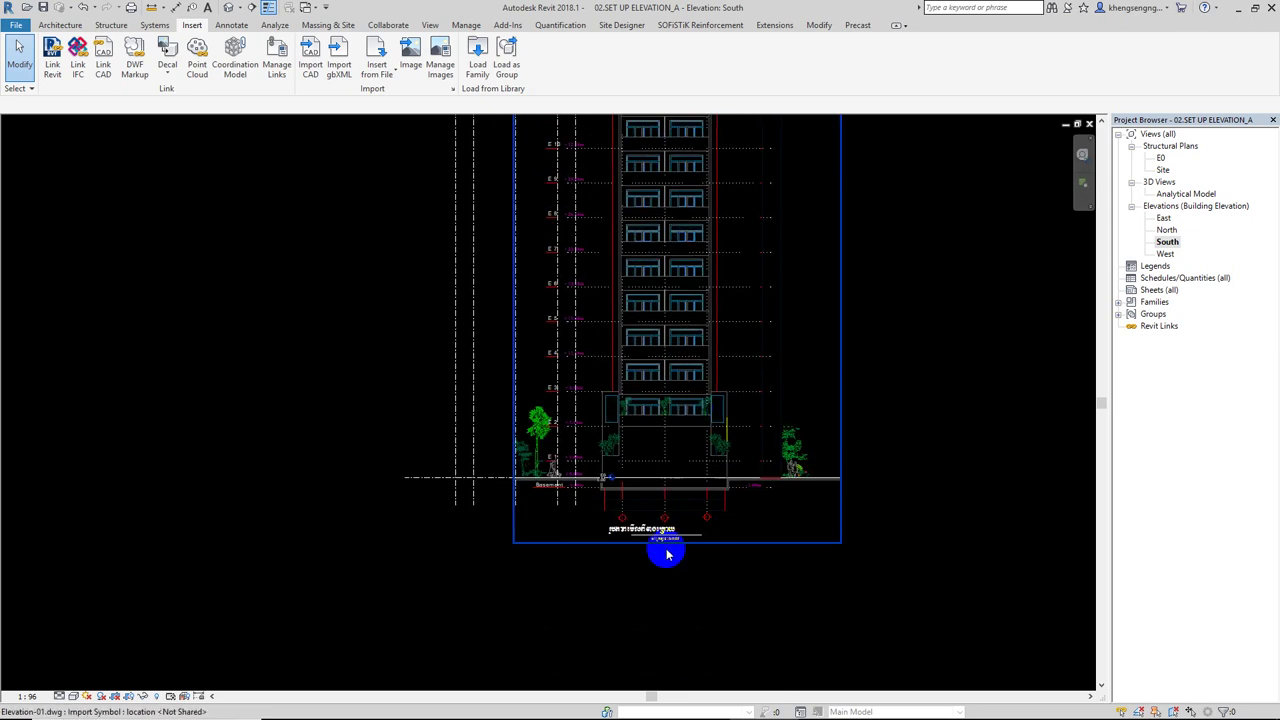
scroll(663, 551, up, 1)
scroll(628, 525, up, 1)
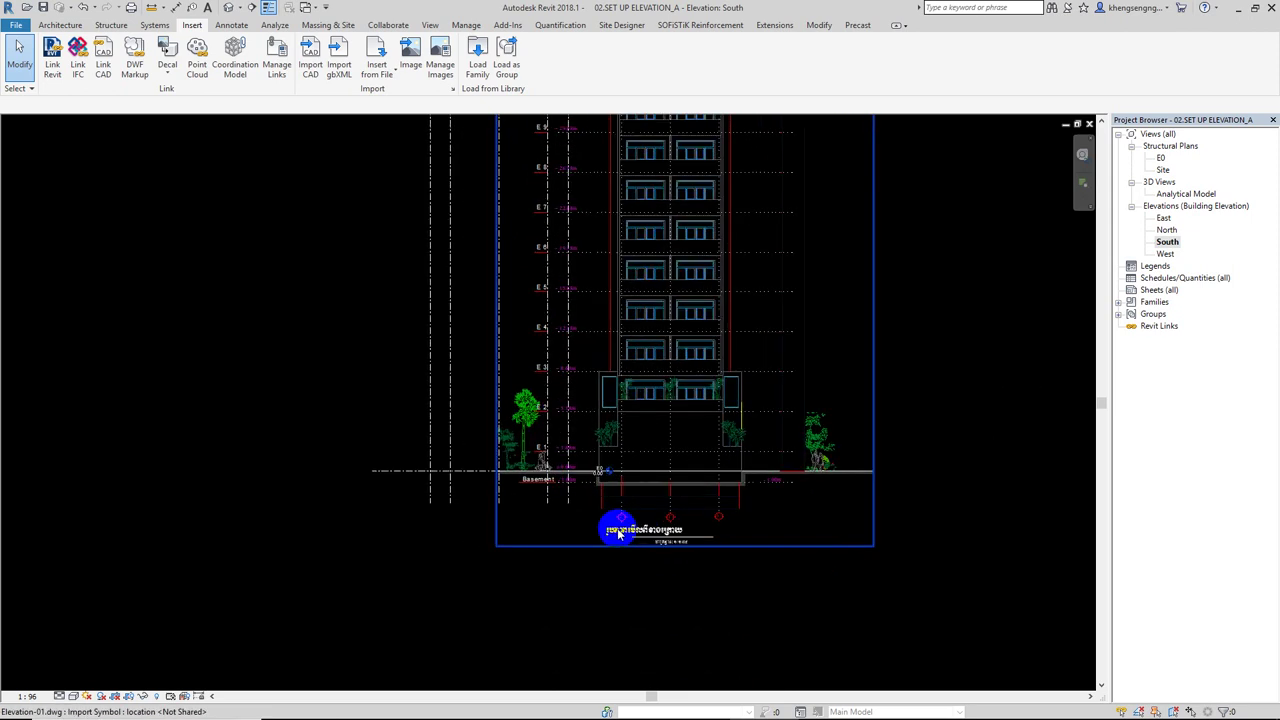
scroll(600, 505, up, 1)
click(612, 488)
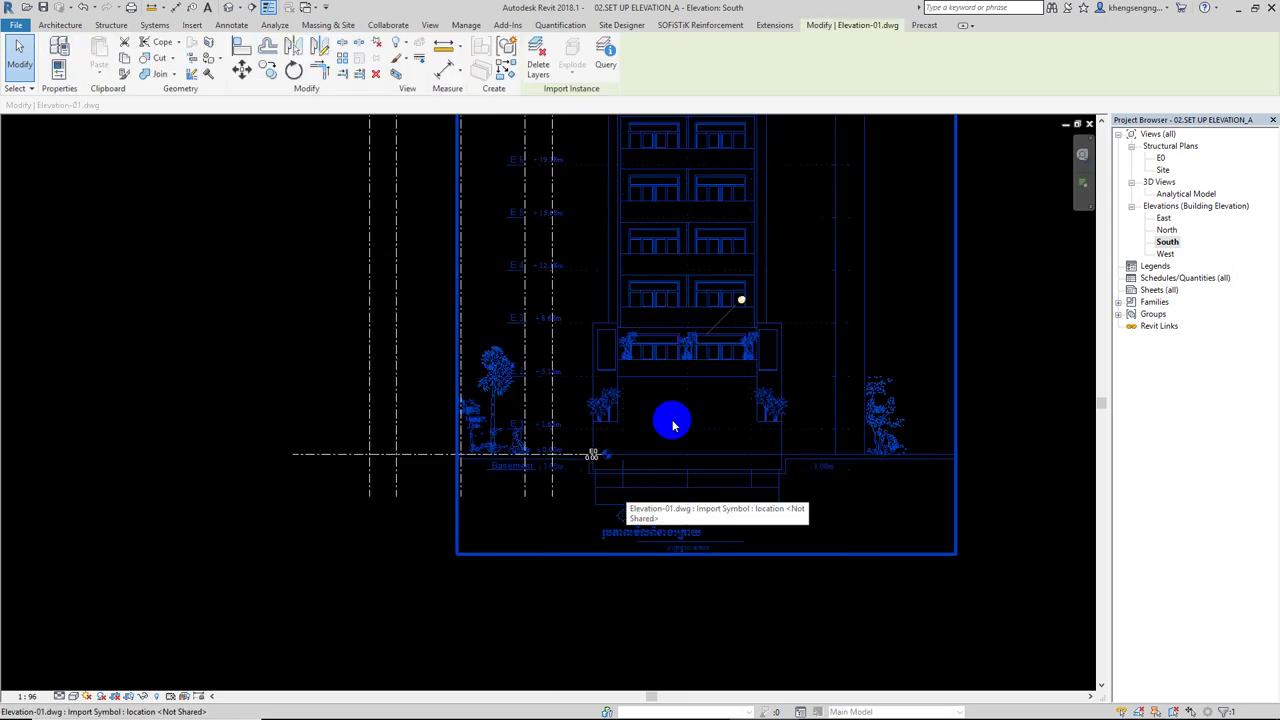
- Unpin the linked Elevation-01 drawing, reselect it, and start moving it near E0
click(741, 302)
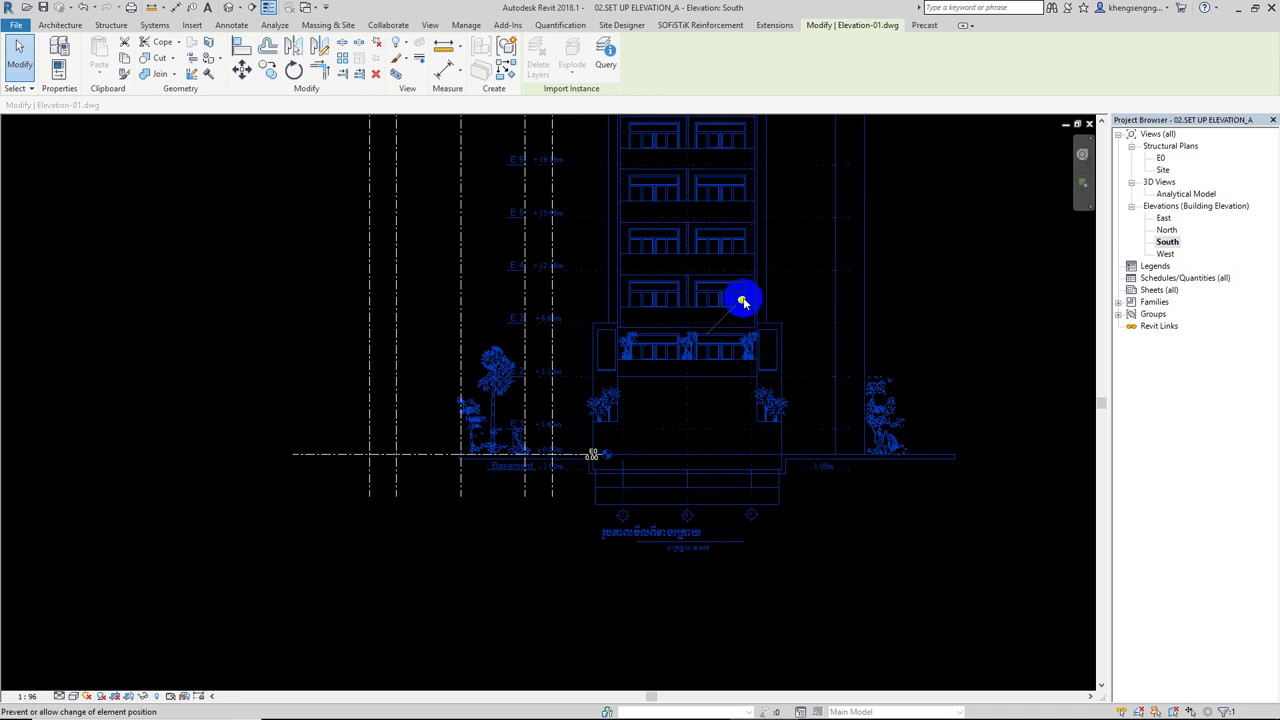
click(743, 299)
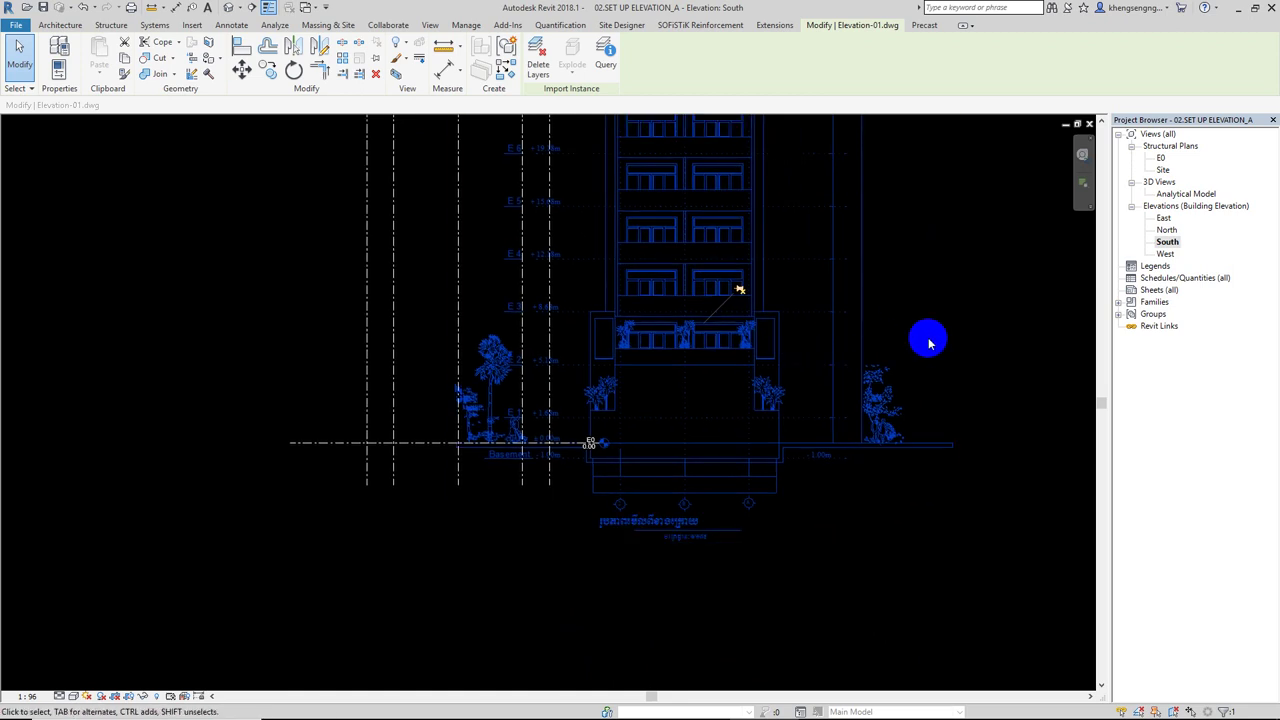
click(953, 290)
click(723, 191)
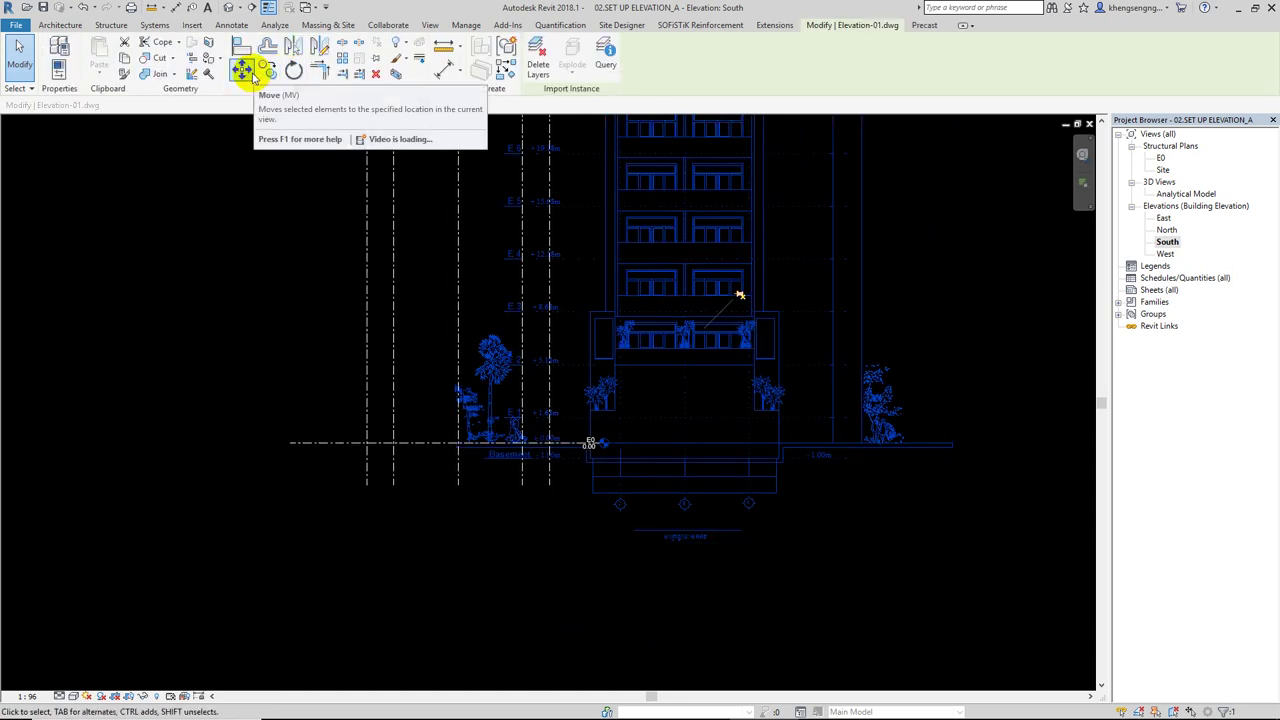
click(241, 68)
scroll(594, 477, up, 2)
scroll(637, 528, up, 1)
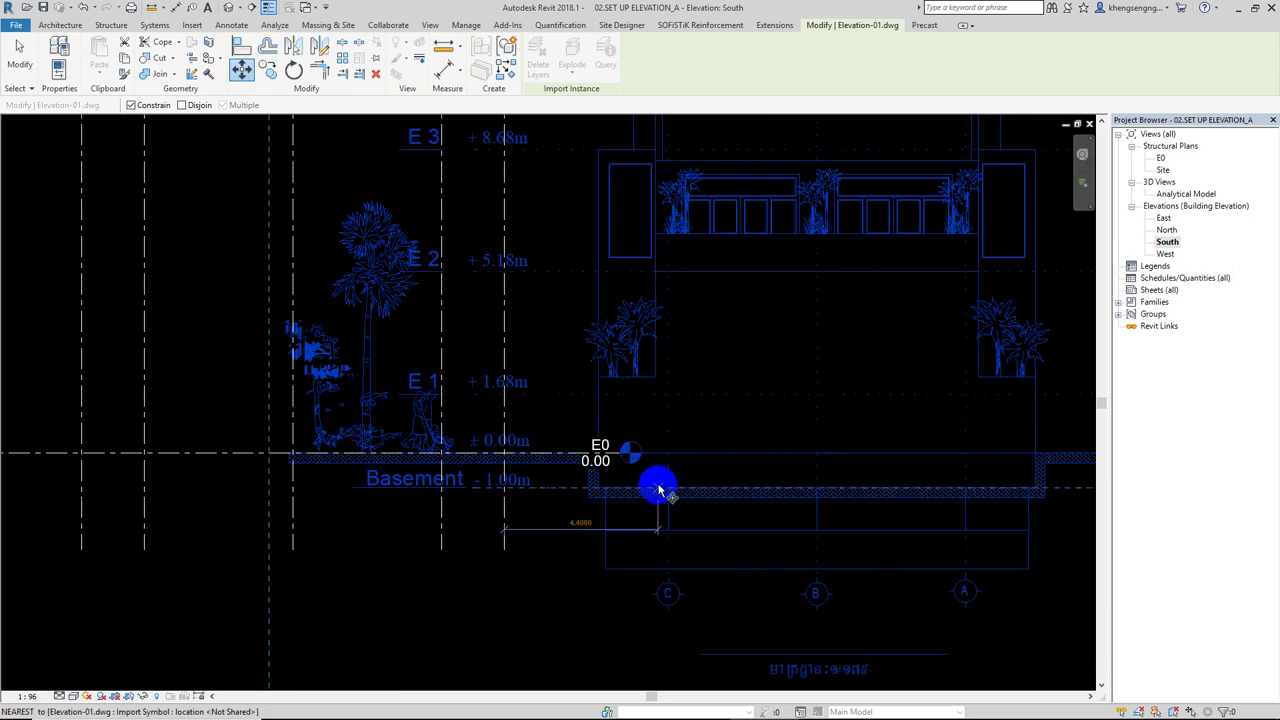
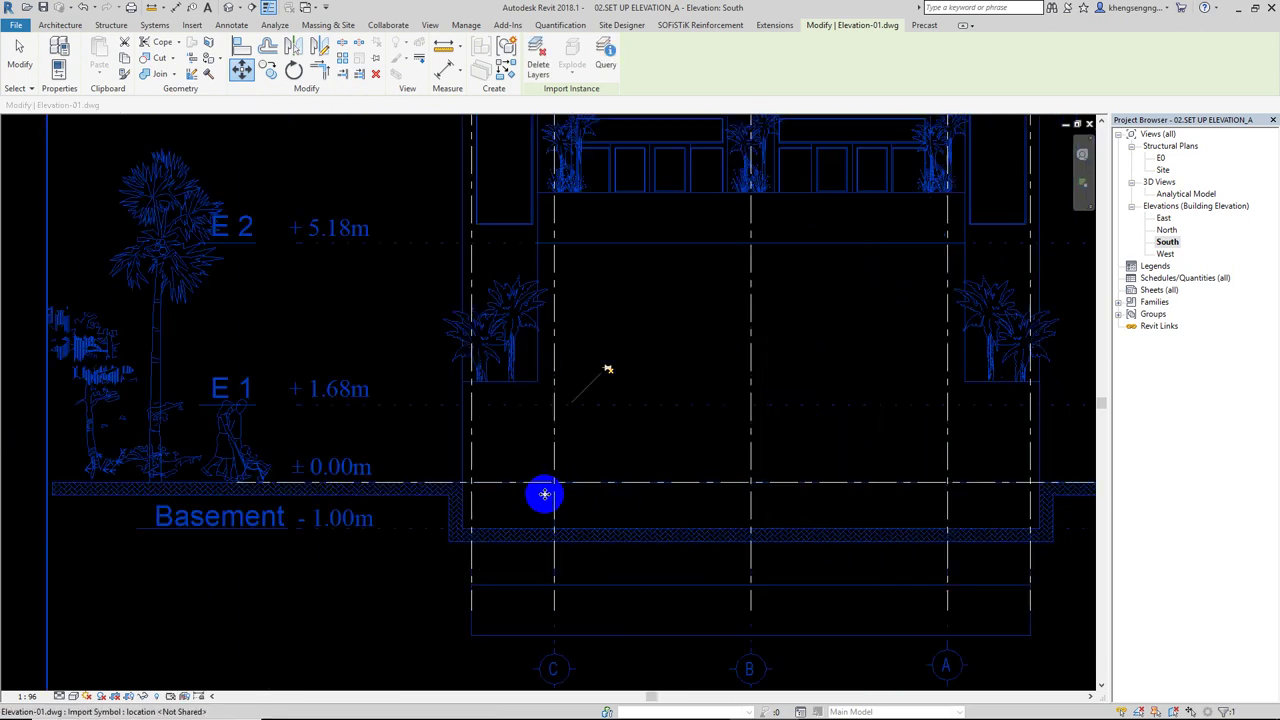
- Deselect the imported DWG, zoom out over the levels and pan level E0 into view
click(391, 580)
scroll(623, 523, down, 1)
scroll(637, 578, down, 1)
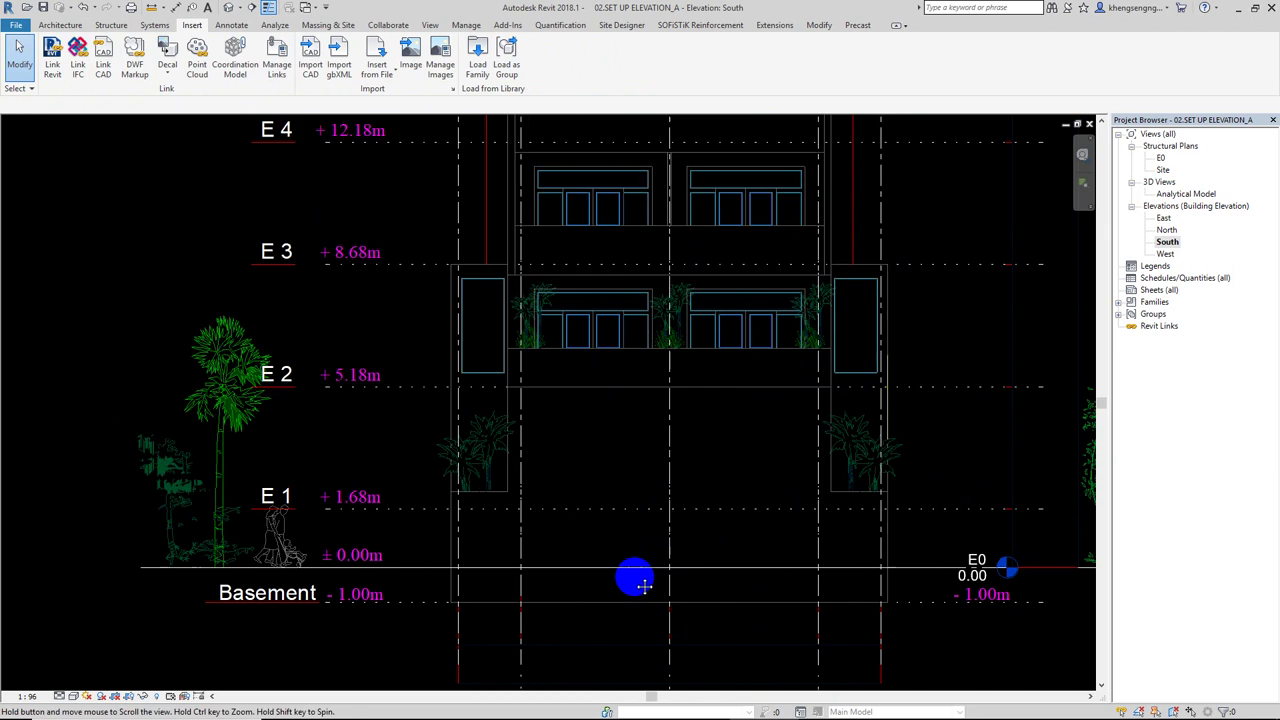
scroll(700, 583, down, 1)
scroll(729, 586, down, 1)
scroll(755, 540, down, 1)
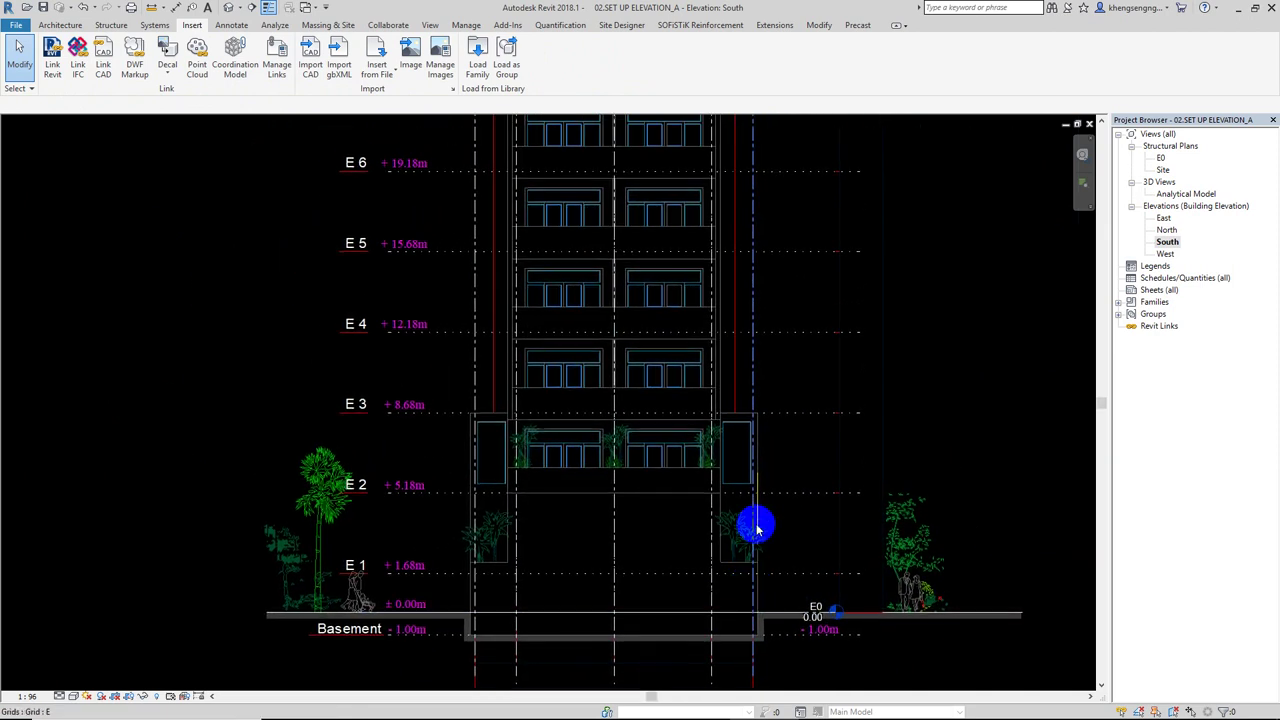
scroll(779, 597, down, 1)
scroll(779, 597, up, 1)
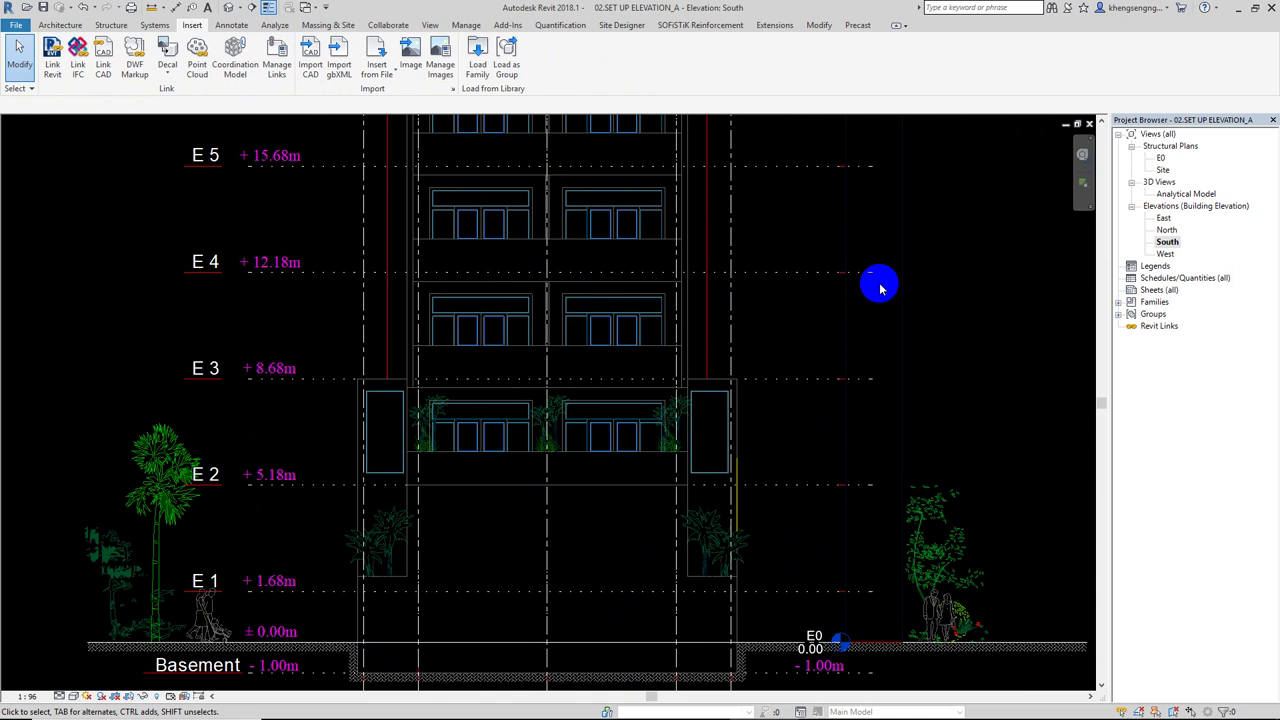
middle_drag(863, 486, 533, 484)
- Select level E0 and start a multiple copy based on E0 at grid E
scroll(533, 484, up, 1)
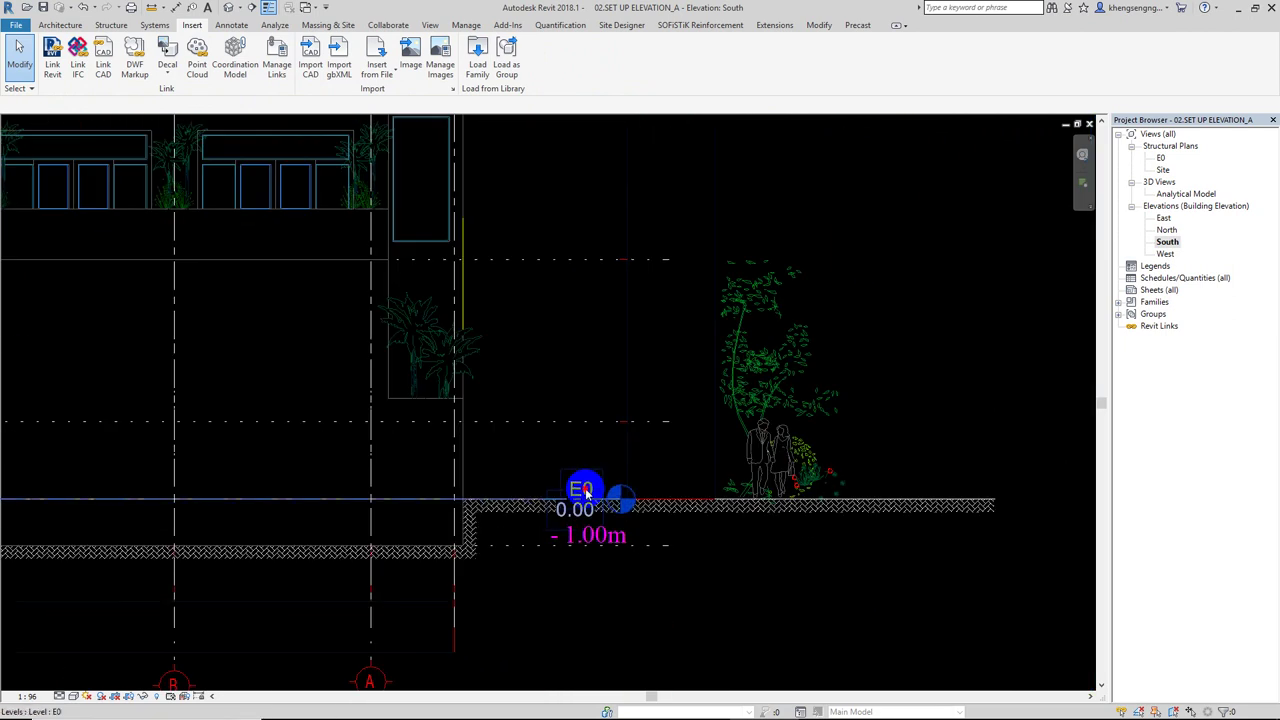
click(586, 491)
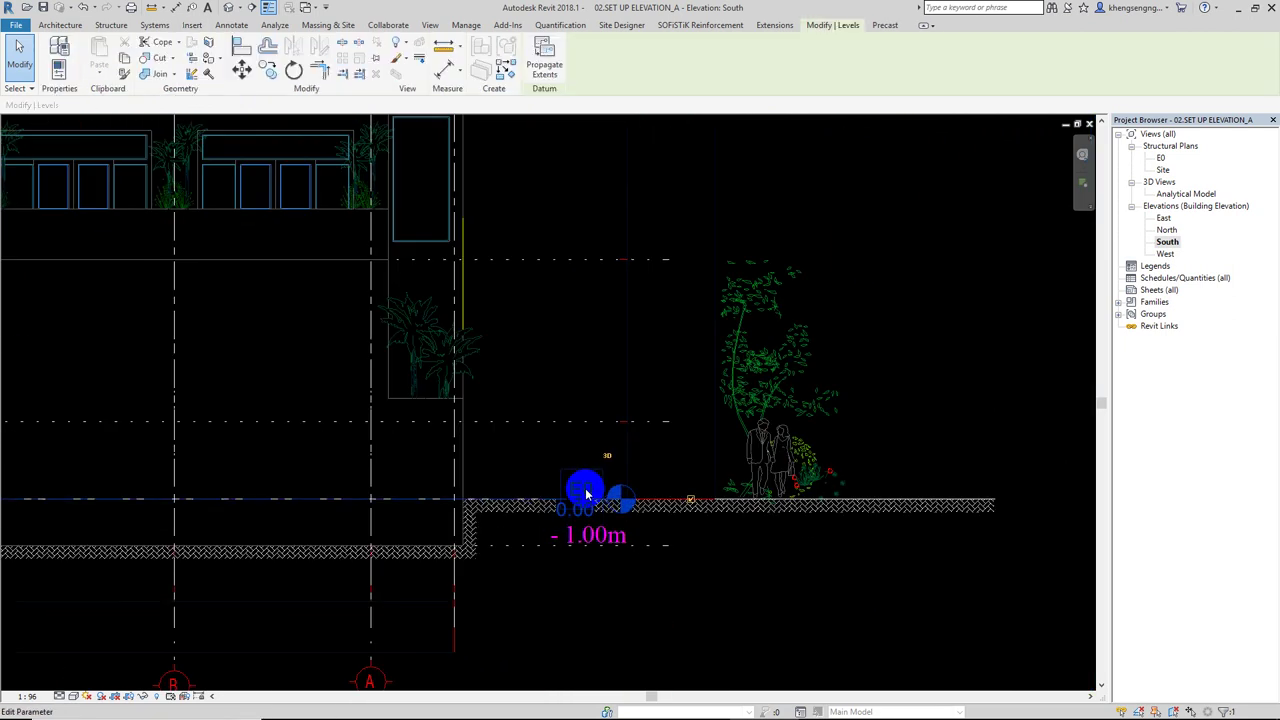
click(267, 69)
middle_drag(365, 375, 393, 313)
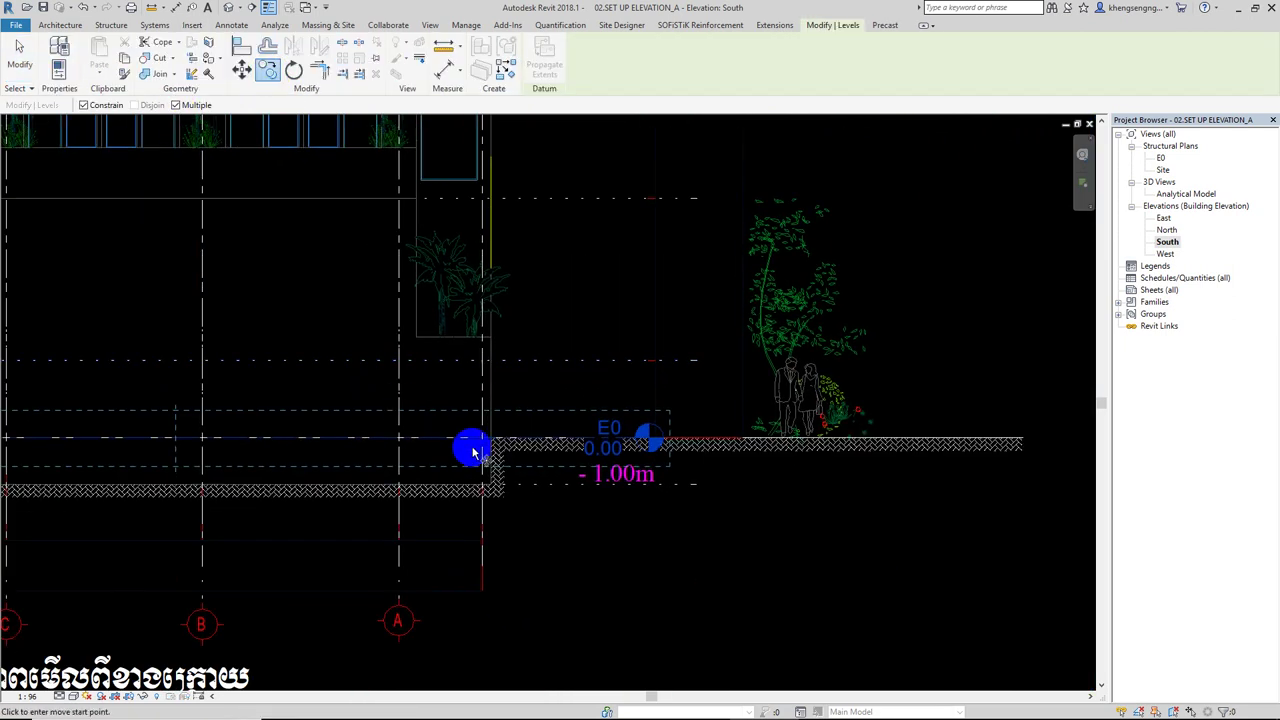
click(482, 440)
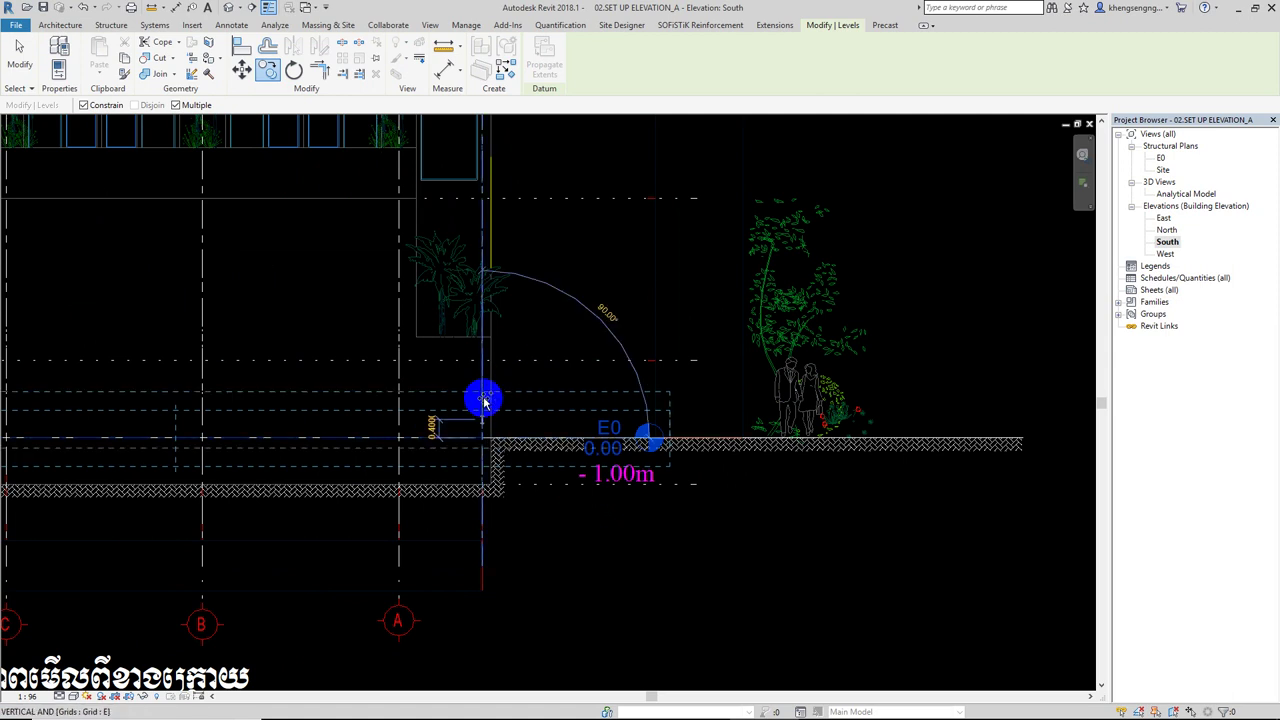
- Copy level E0 onto the floor lines at 1.68, 5.18, 8.68, 12.18, 15.68, 19.18 and 22.68
click(481, 360)
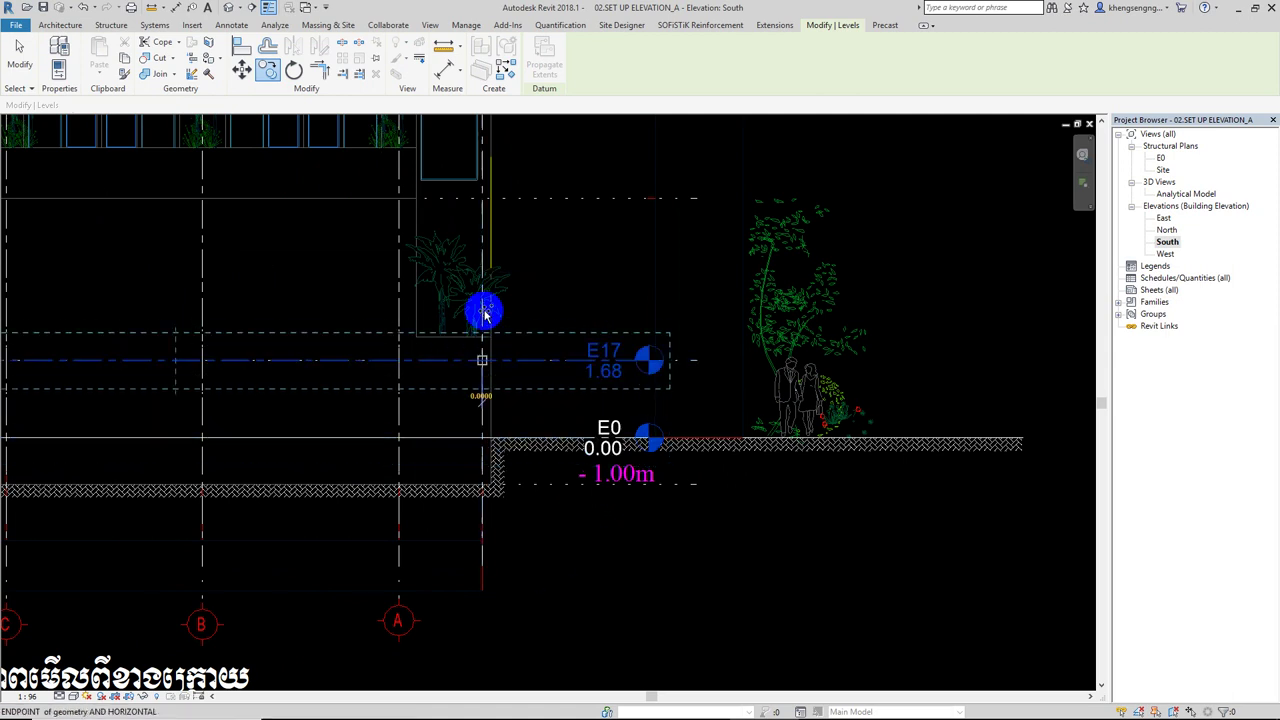
middle_drag(481, 202, 471, 297)
click(471, 297)
scroll(471, 406, up, 2)
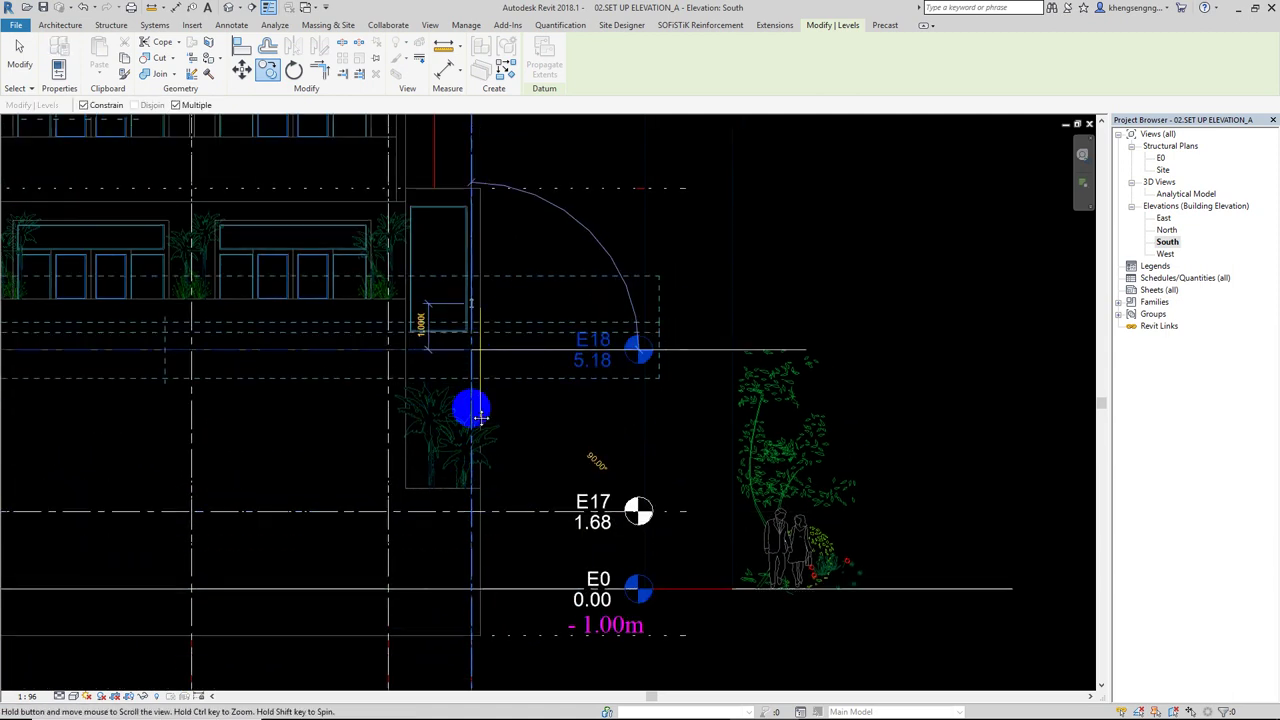
scroll(477, 286, up, 2)
click(472, 298)
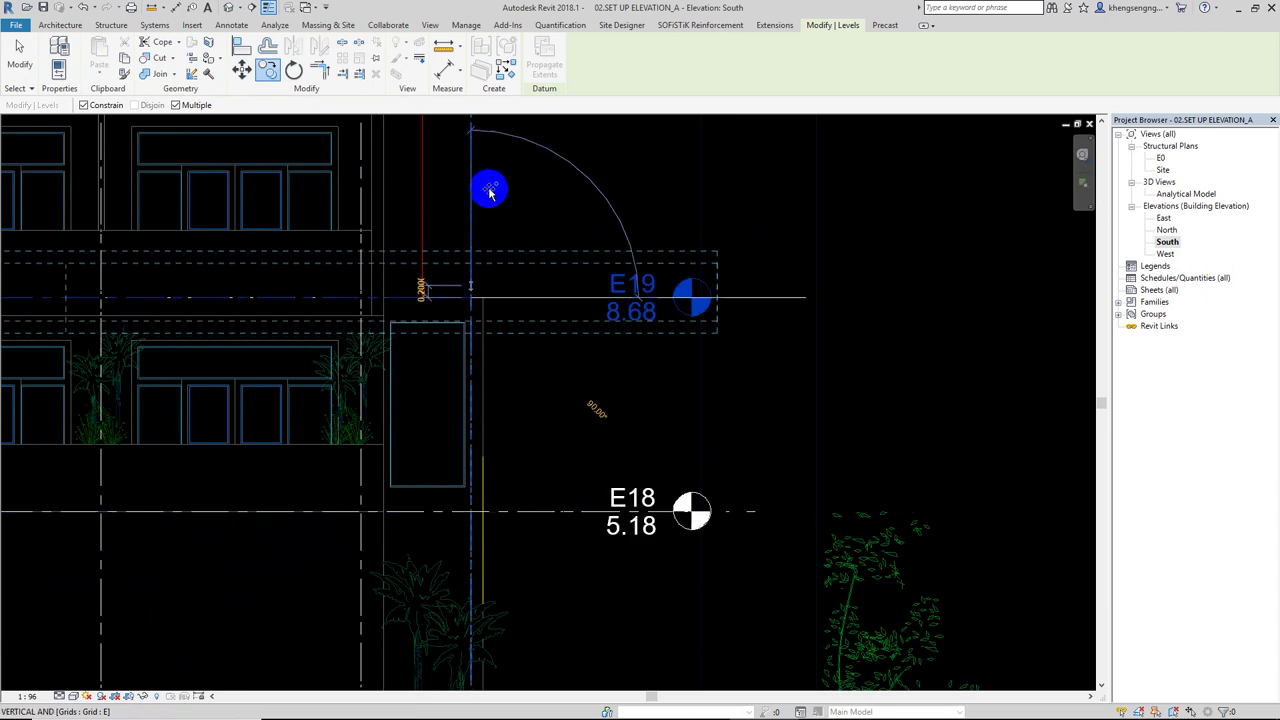
mouse_move(491, 191)
middle_down()
mouse_move(471, 371)
mouse_move(463, 350)
mouse_move(486, 434)
middle_up()
click(463, 350)
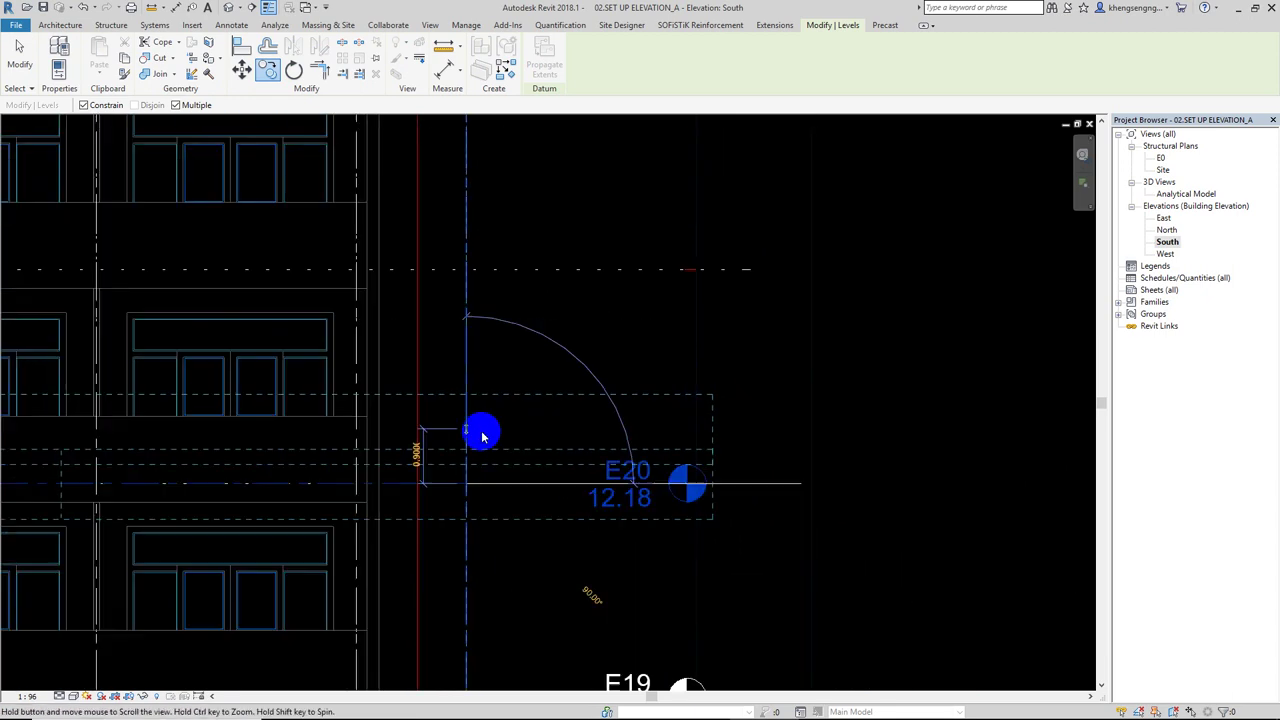
click(467, 276)
mouse_move(491, 260)
middle_down()
mouse_move(486, 391)
mouse_move(466, 363)
mouse_move(486, 529)
middle_up()
click(463, 347)
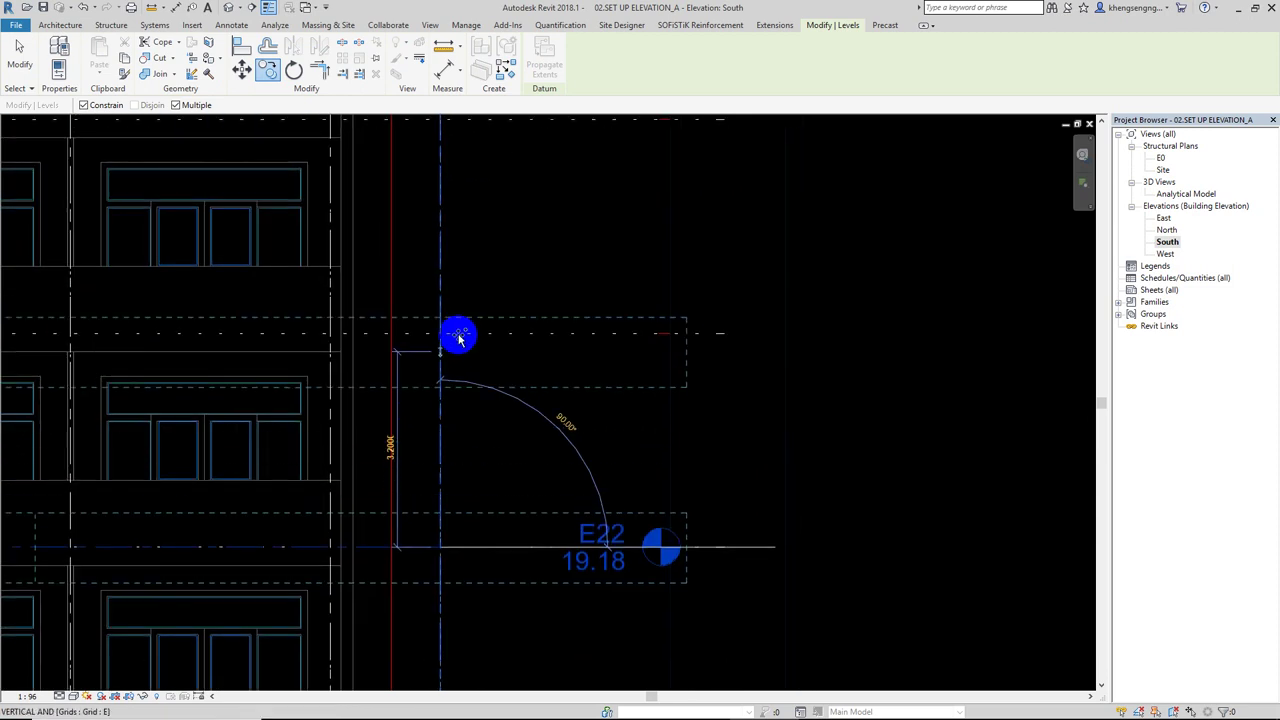
click(457, 335)
- Add level copies on the 26.18, 29.68, 33.18, 36.68, 40.18 and 43.68 floor lines
middle_drag(457, 335, 477, 514)
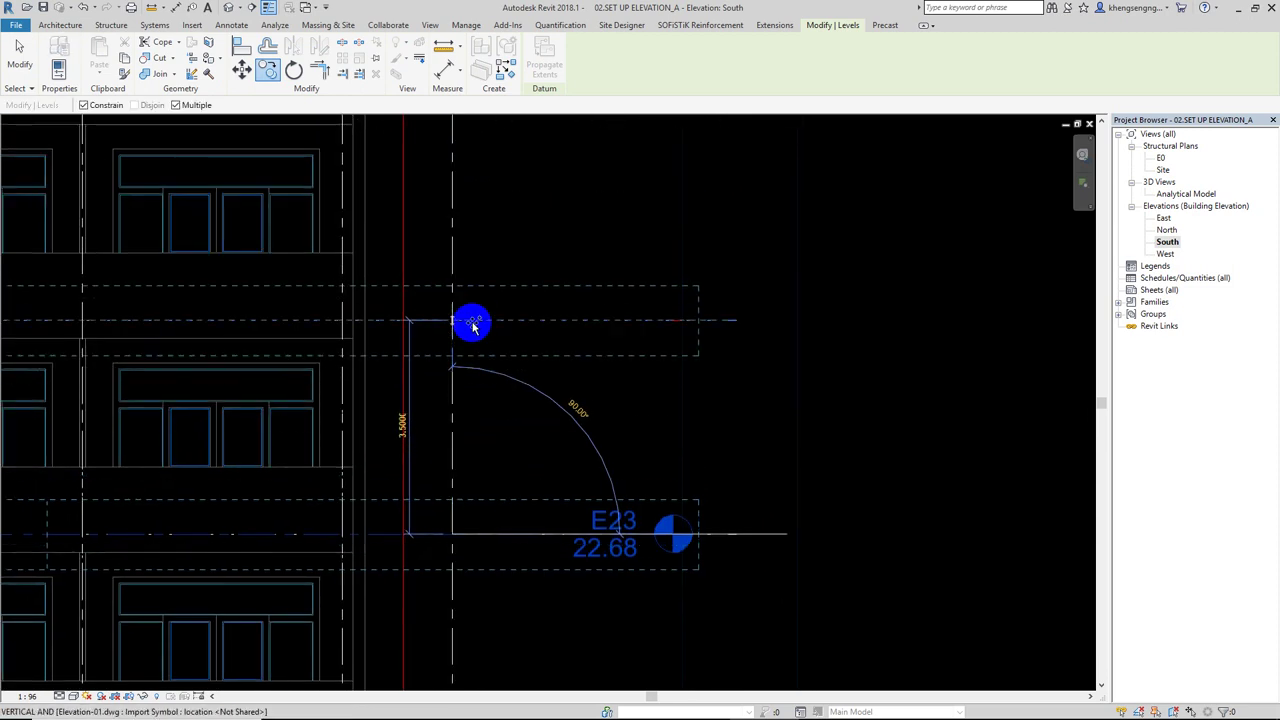
click(467, 319)
middle_drag(473, 313, 478, 505)
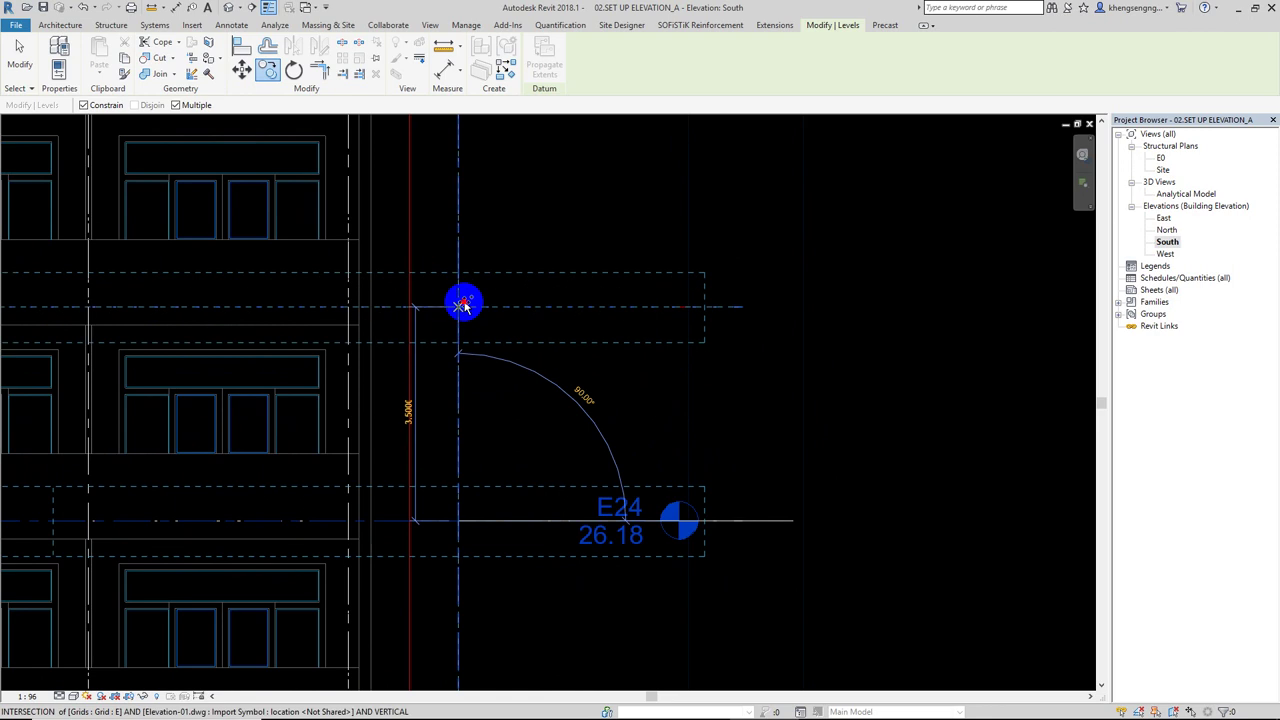
click(457, 306)
mouse_move(516, 349)
middle_down()
mouse_move(457, 366)
mouse_move(461, 395)
middle_up()
click(451, 351)
click(460, 351)
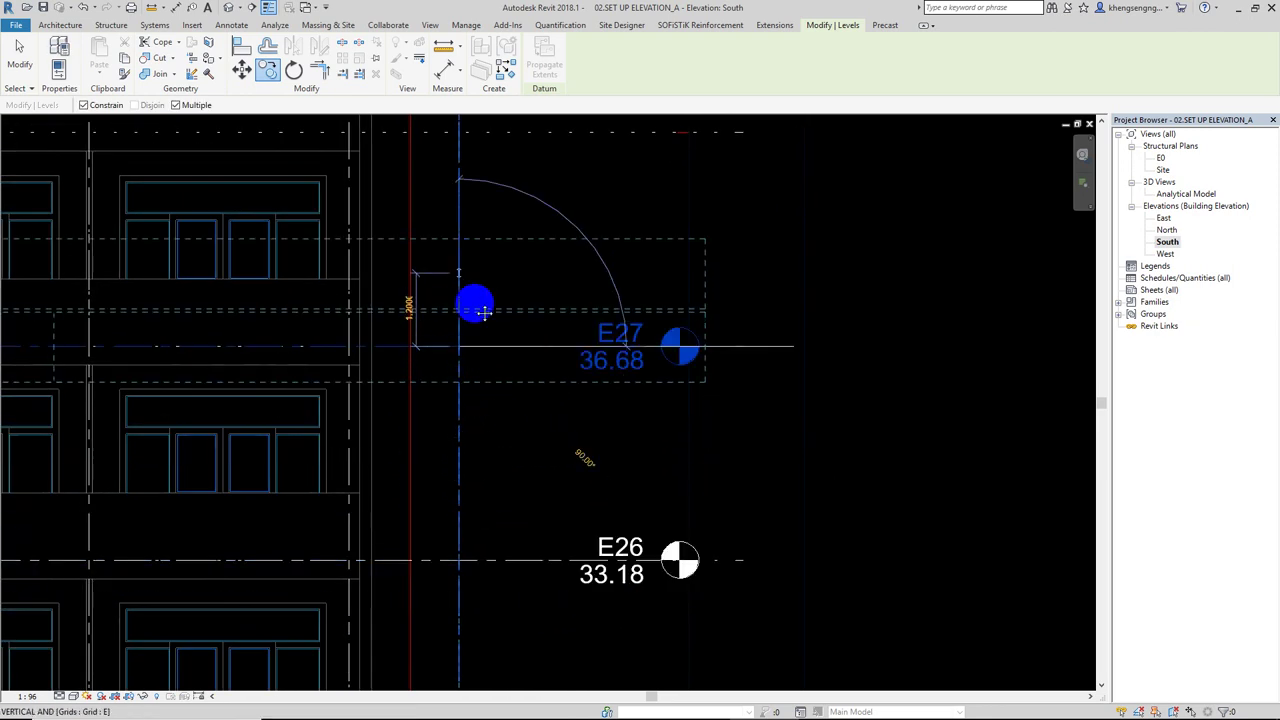
middle_drag(477, 294, 455, 422)
click(455, 347)
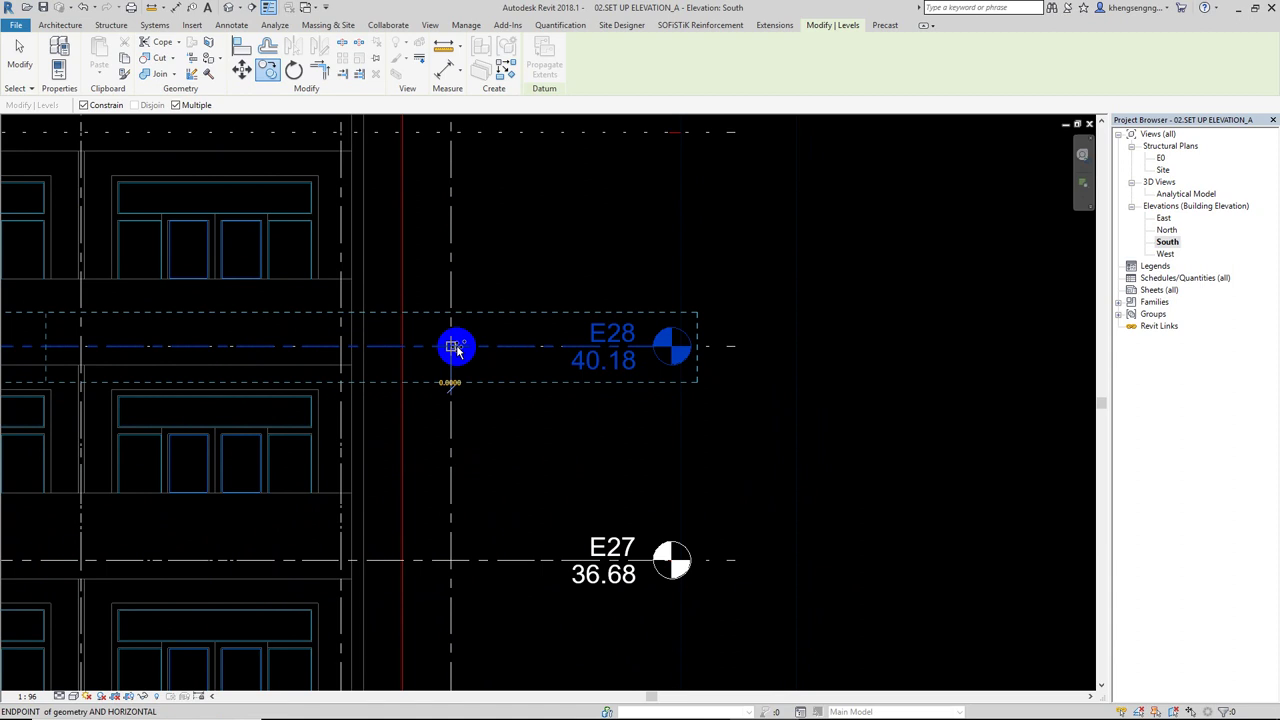
middle_drag(491, 286, 497, 434)
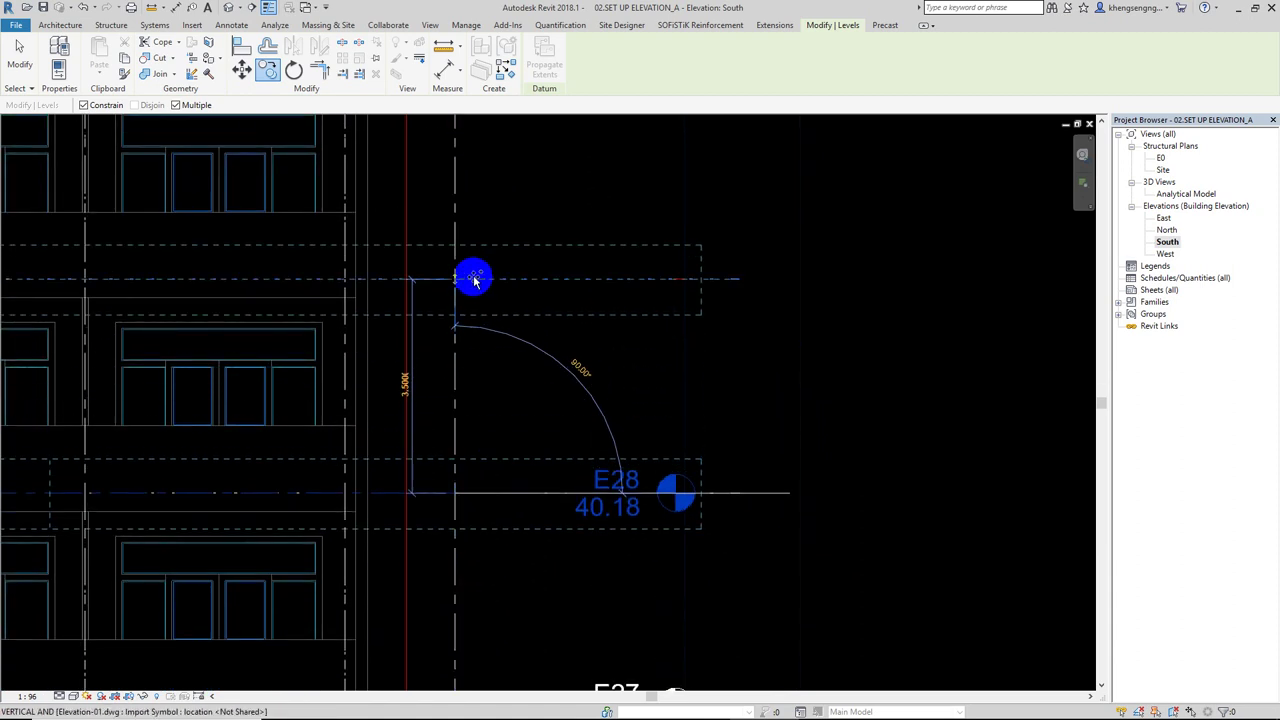
click(474, 285)
- Place the last level copies at 47.18, 50.68 and the 53.18 roof line, then finish
middle_drag(477, 297, 500, 366)
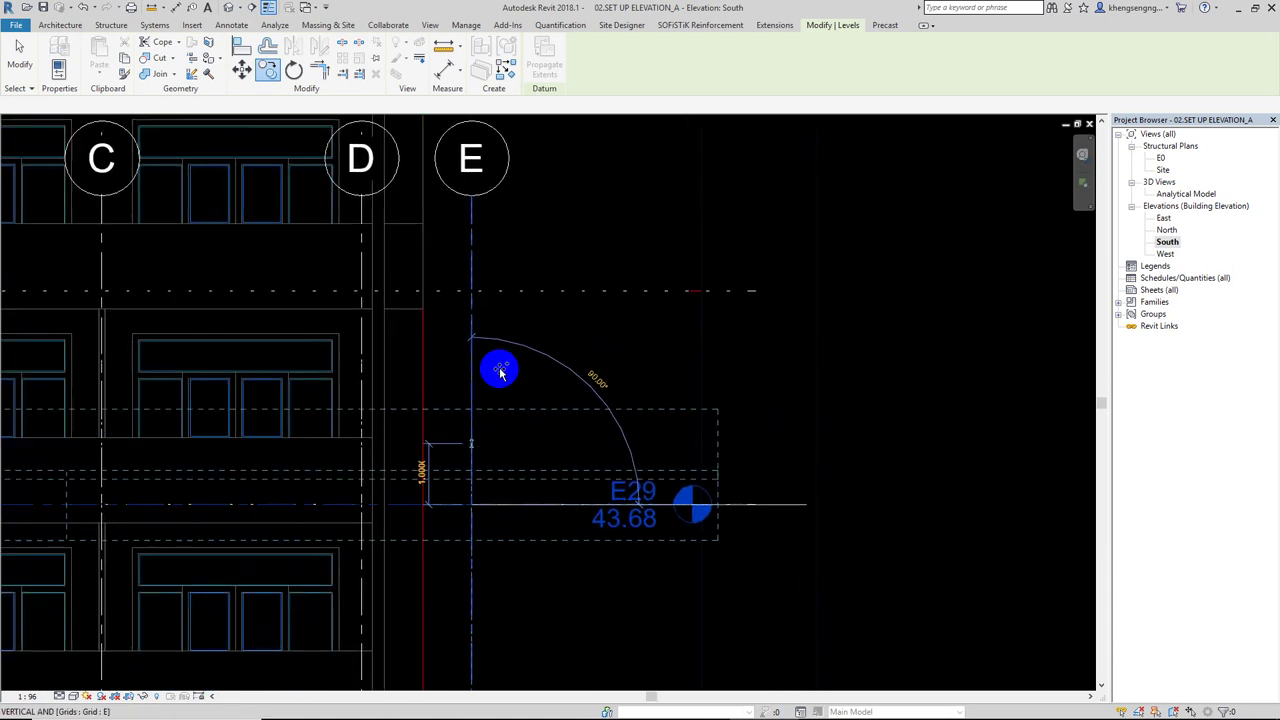
click(491, 290)
scroll(489, 326, down, 1)
middle_drag(543, 314, 543, 281)
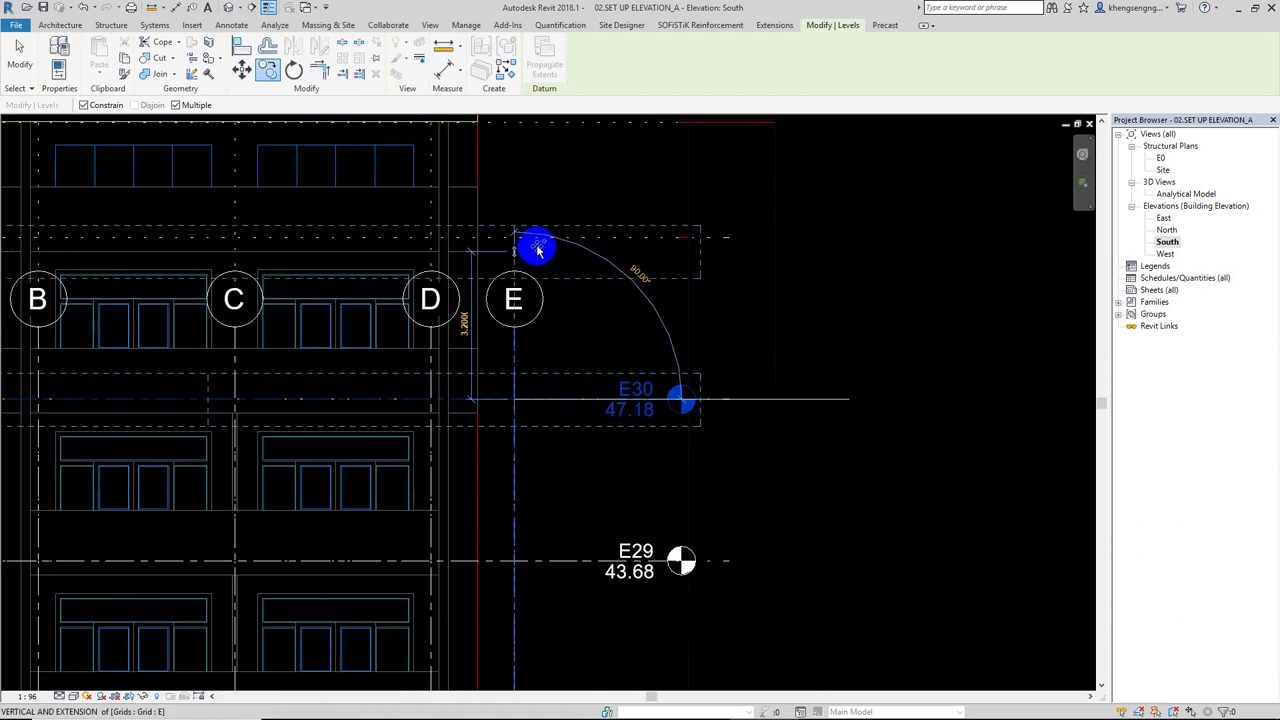
click(535, 234)
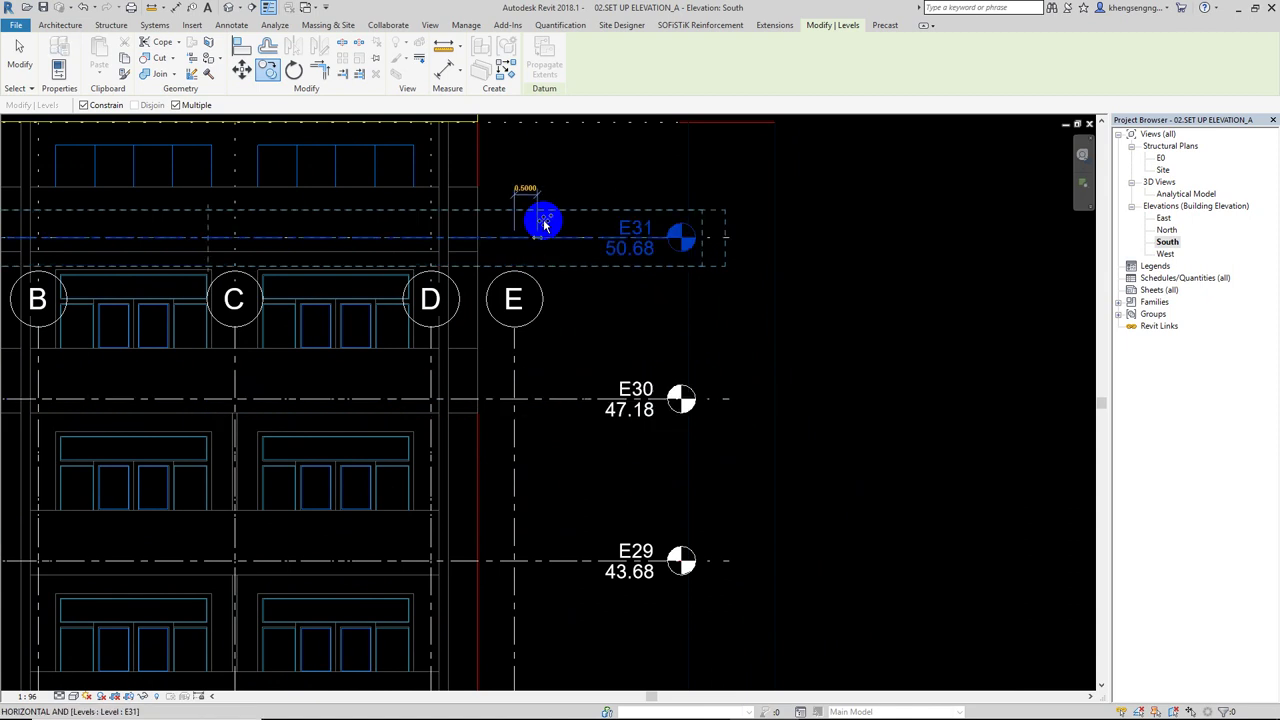
middle_drag(531, 209, 556, 449)
click(555, 361)
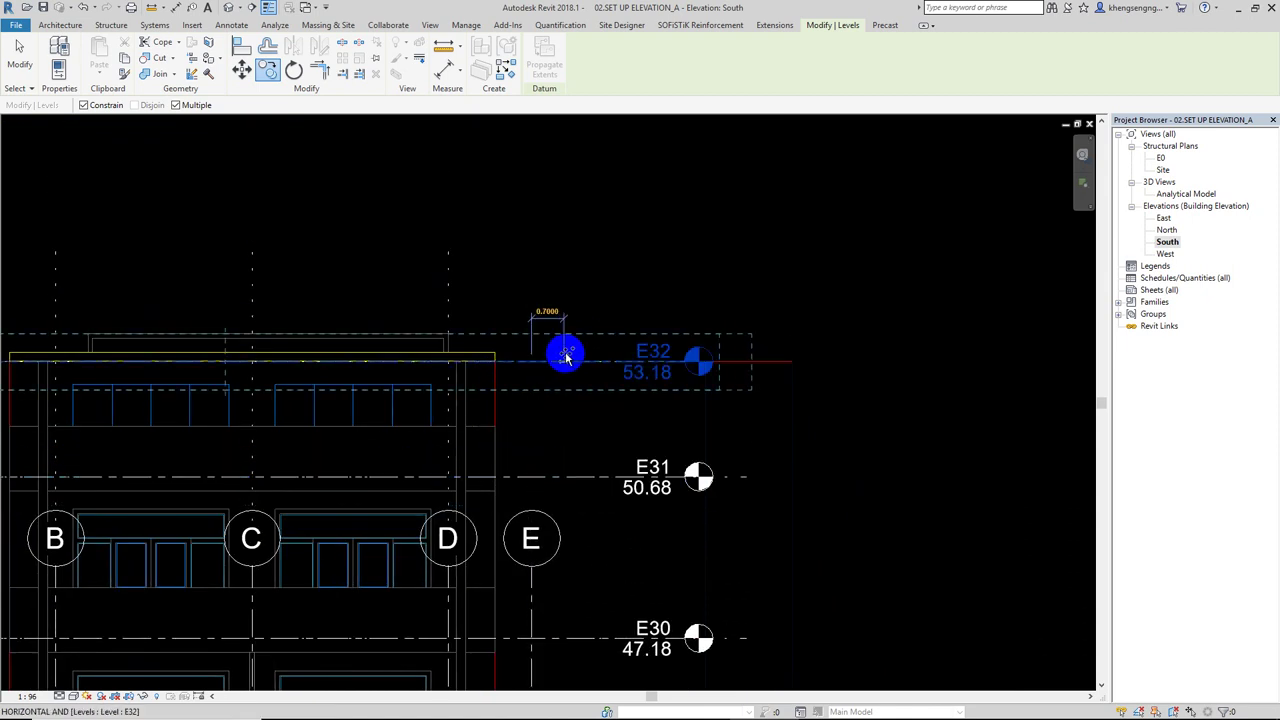
scroll(571, 363, down, 2)
scroll(661, 318, down, 1)
key(Escape)
key(Escape)
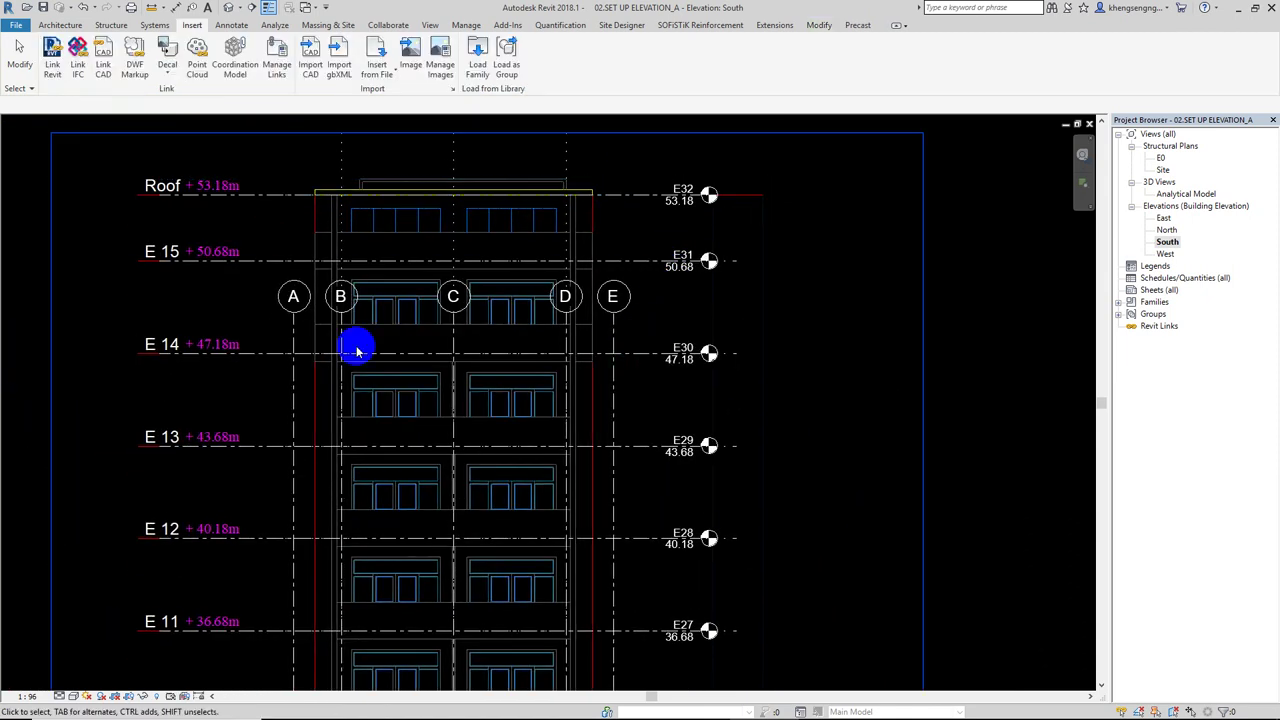
- Review the new lower levels E17 to E23 just above ground level E0
click(342, 167)
scroll(720, 406, up, 3)
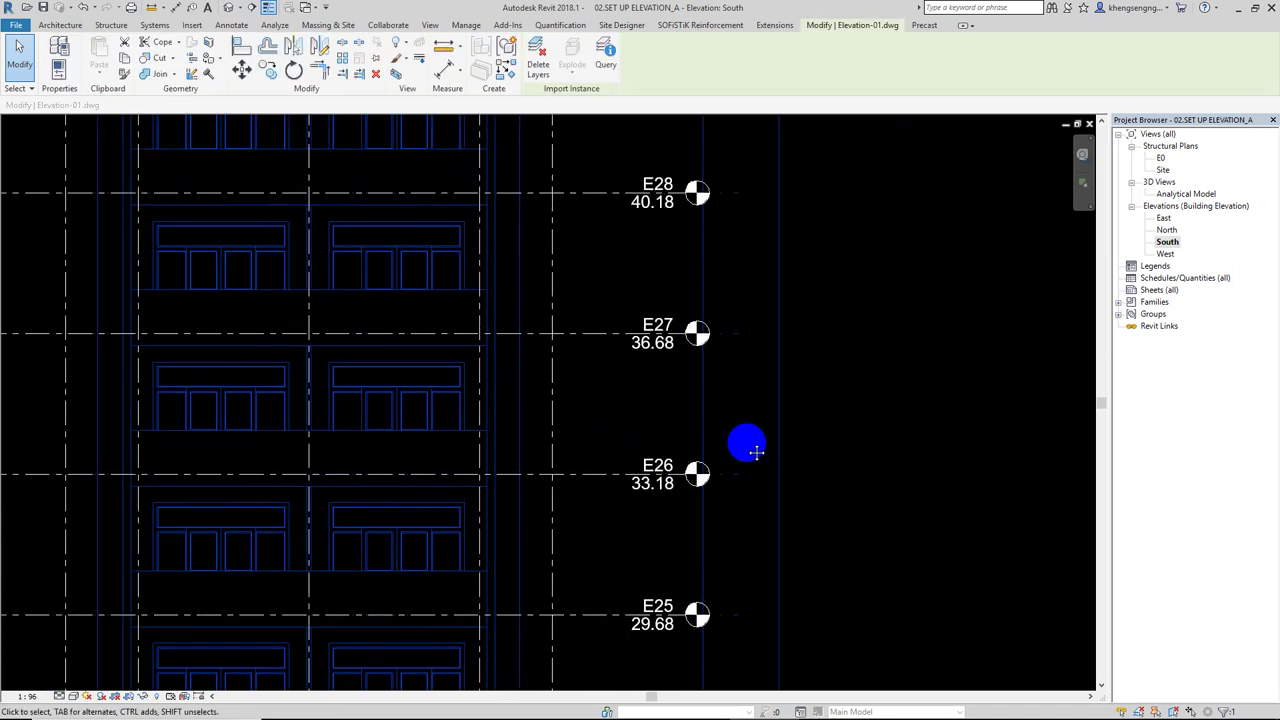
middle_drag(756, 452, 703, 286)
middle_drag(703, 590, 700, 286)
middle_drag(700, 560, 677, 346)
scroll(665, 400, down, 2)
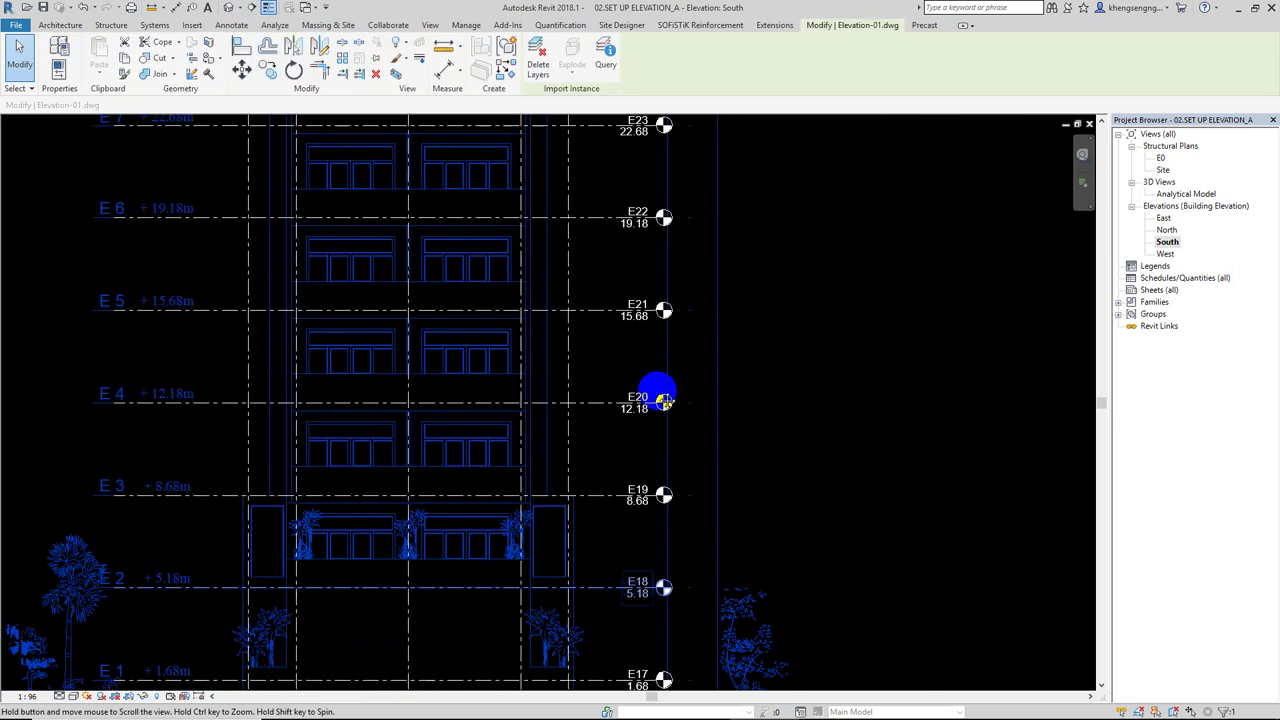
middle_drag(650, 690, 634, 371)
scroll(634, 371, up, 2)
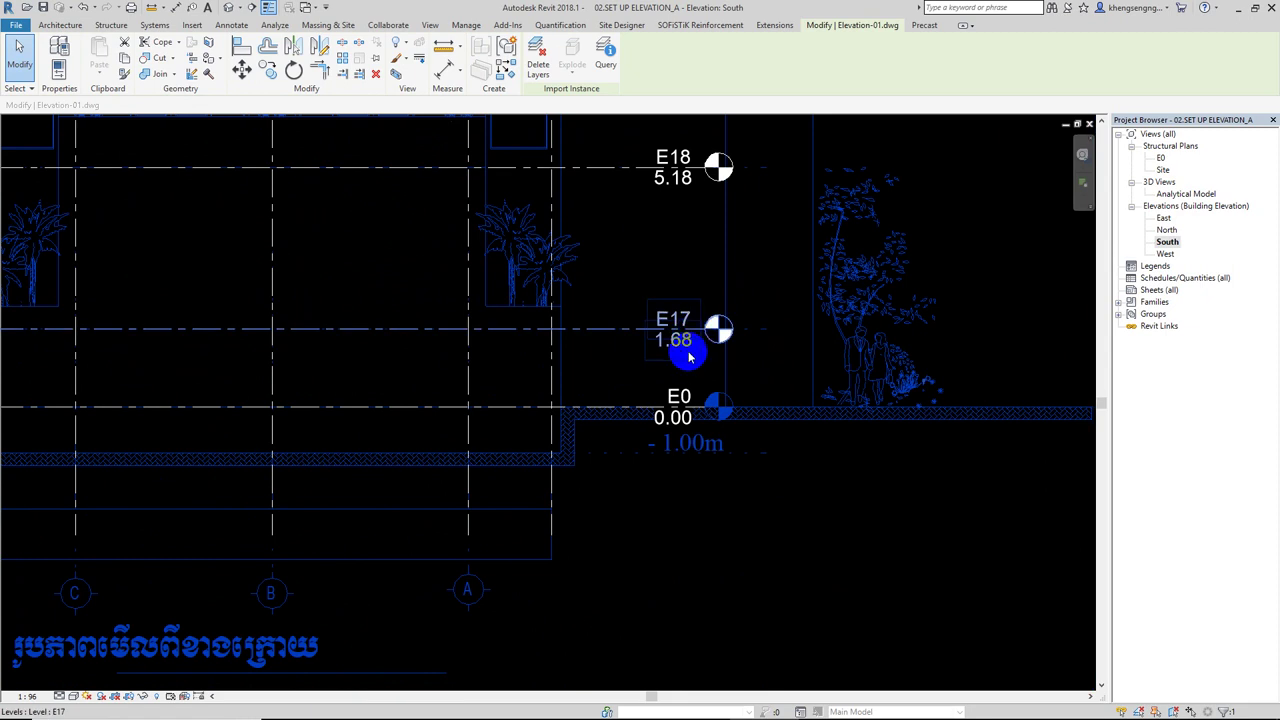
middle_drag(710, 405, 716, 480)
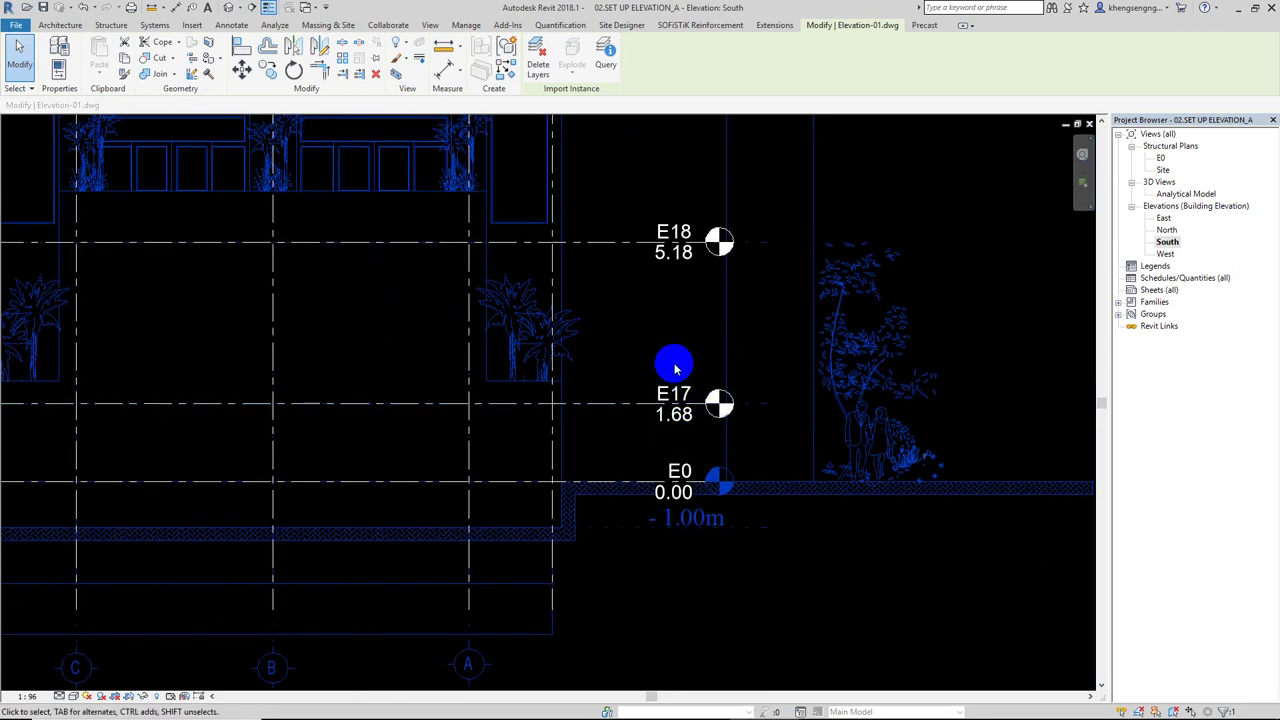
middle_drag(674, 358, 677, 368)
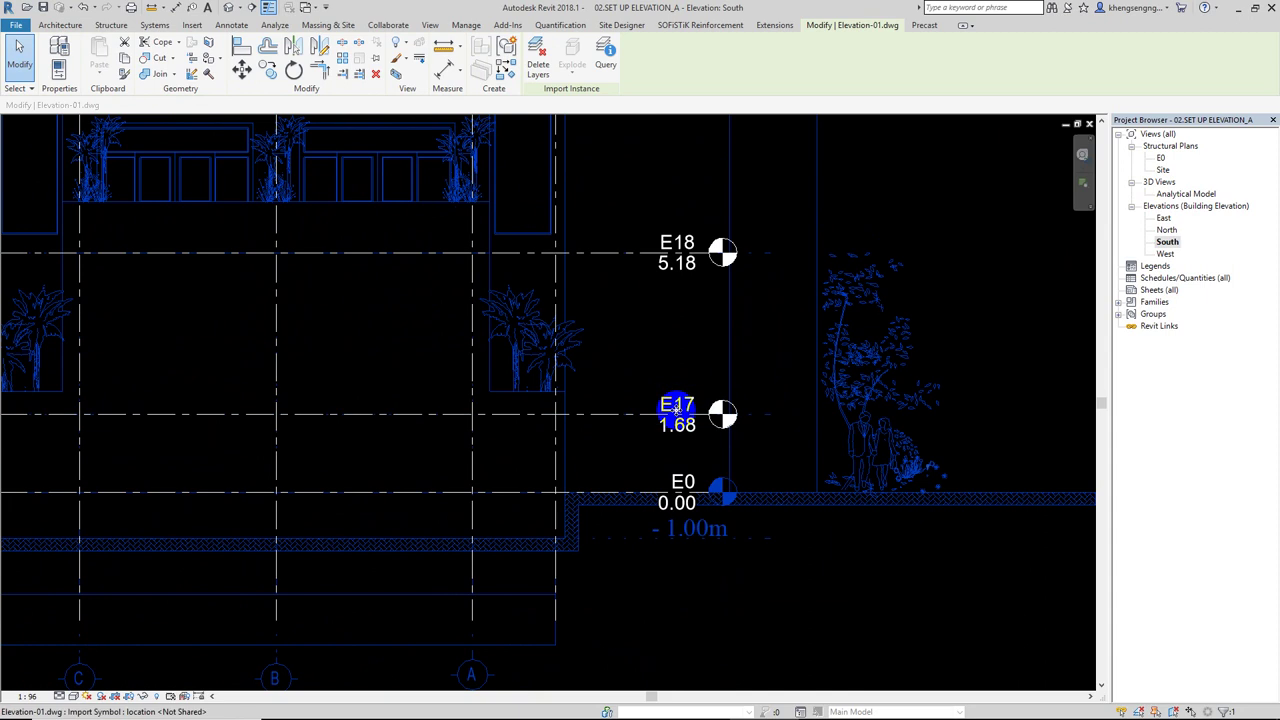
- Clear the linked drawing's selection and zoom down to ground level E0
click(677, 370)
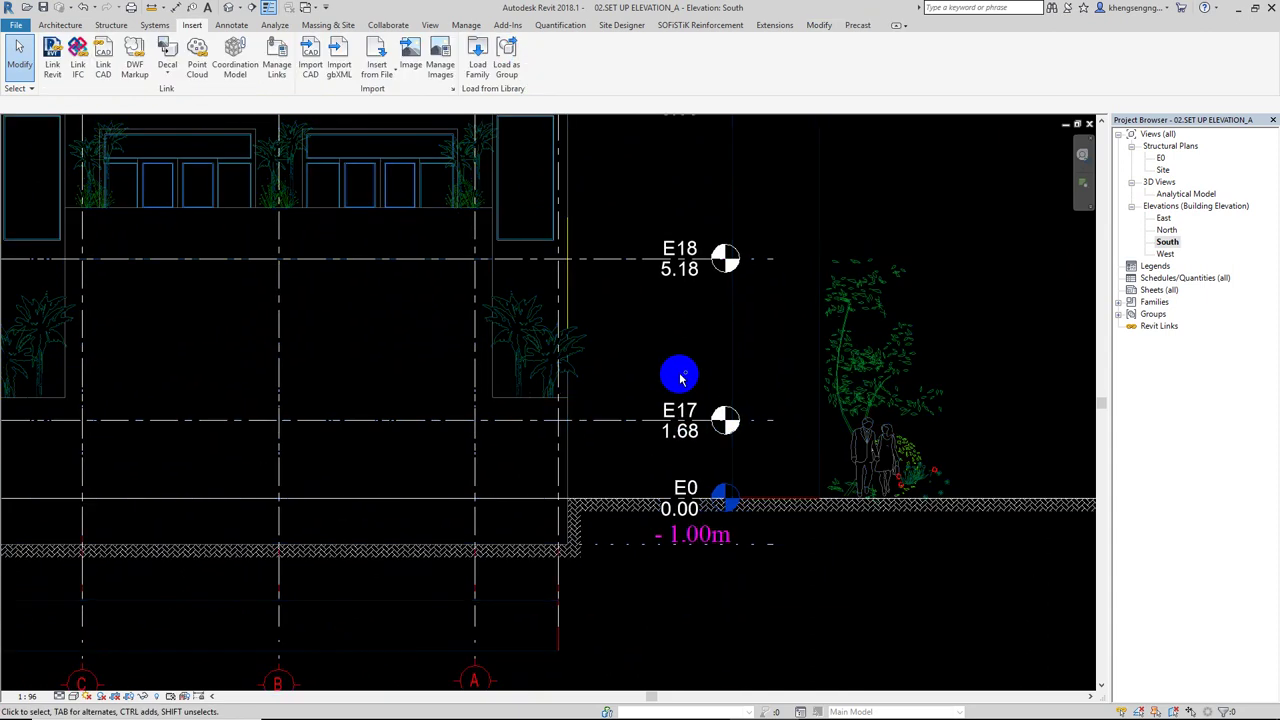
ctrl+scroll(679, 378, down, 3)
ctrl+scroll(679, 378, down, 3)
ctrl+scroll(679, 378, down, 2)
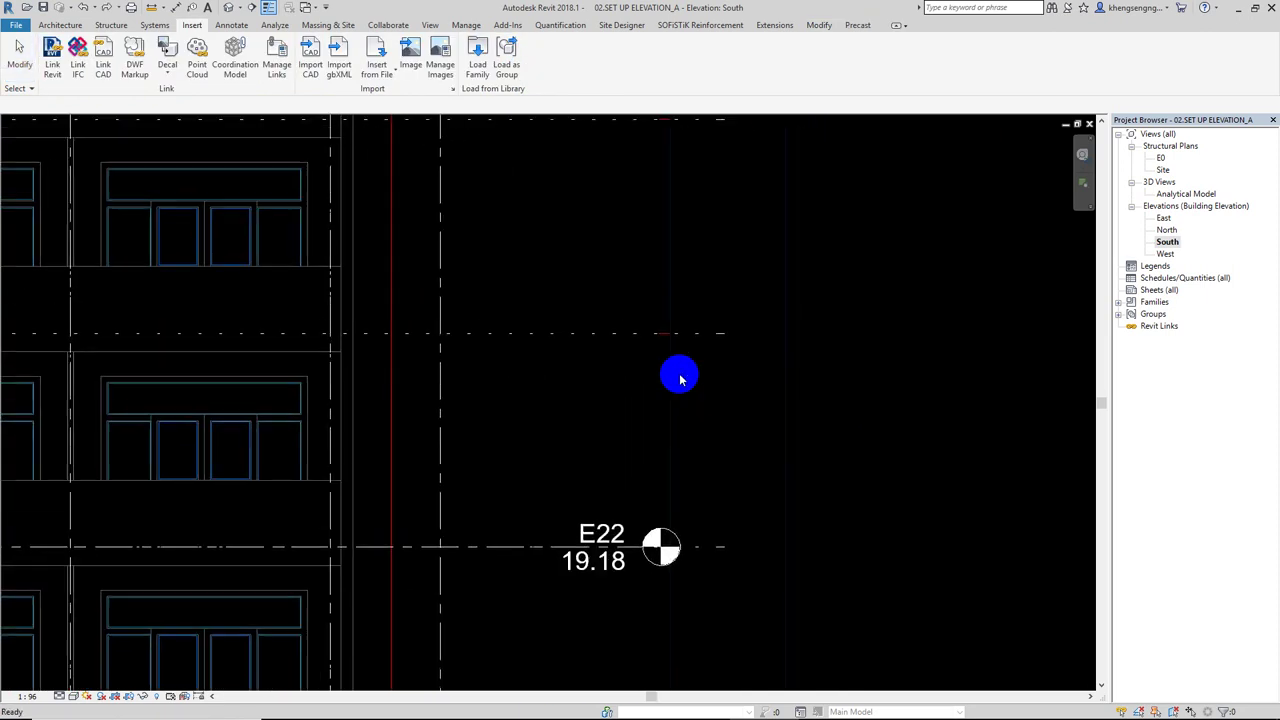
ctrl+scroll(679, 378, down, 2)
ctrl+scroll(680, 378, down, 3)
ctrl+scroll(680, 372, down, 3)
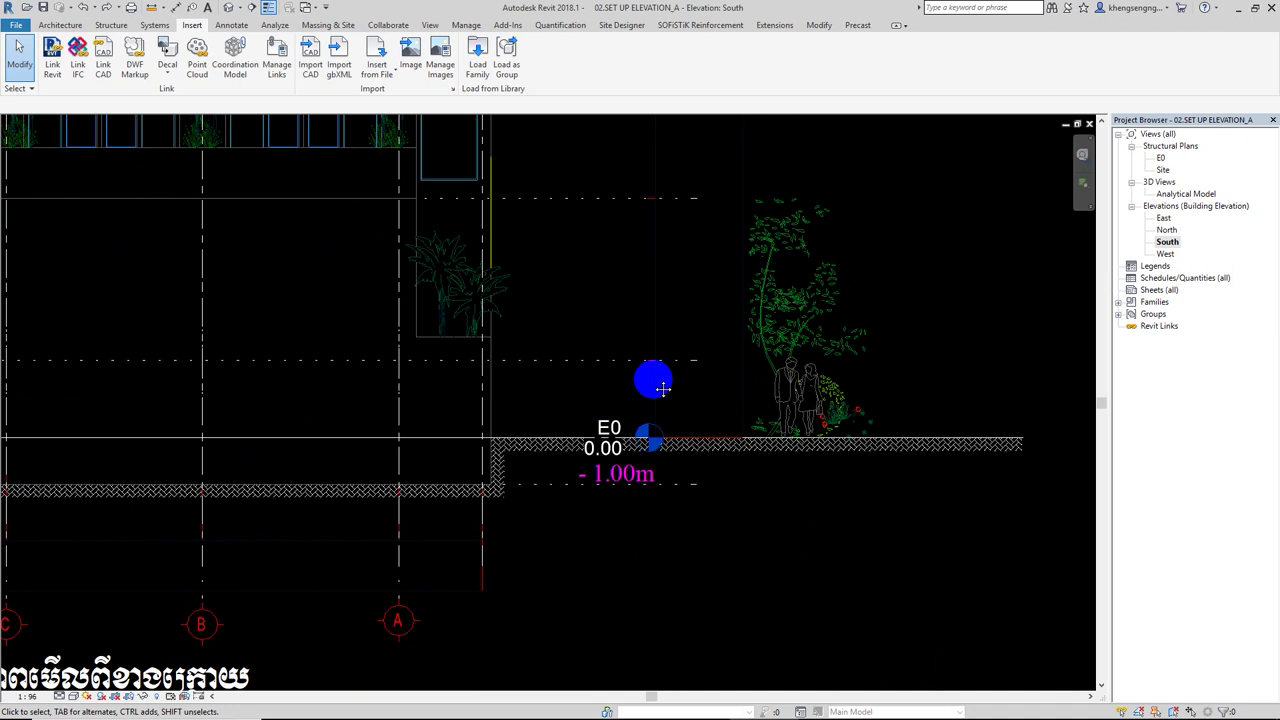
- Copy ground level E0 up 1.68 onto the first floor line
click(528, 412)
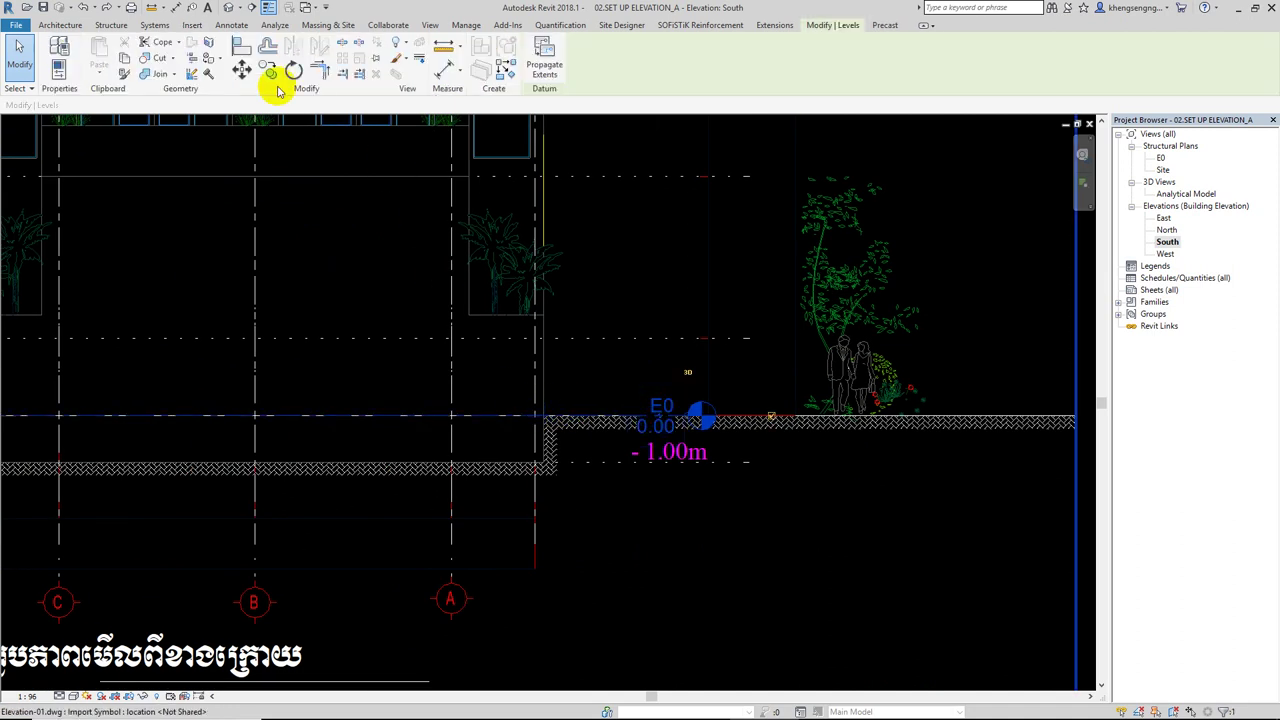
click(243, 68)
click(398, 399)
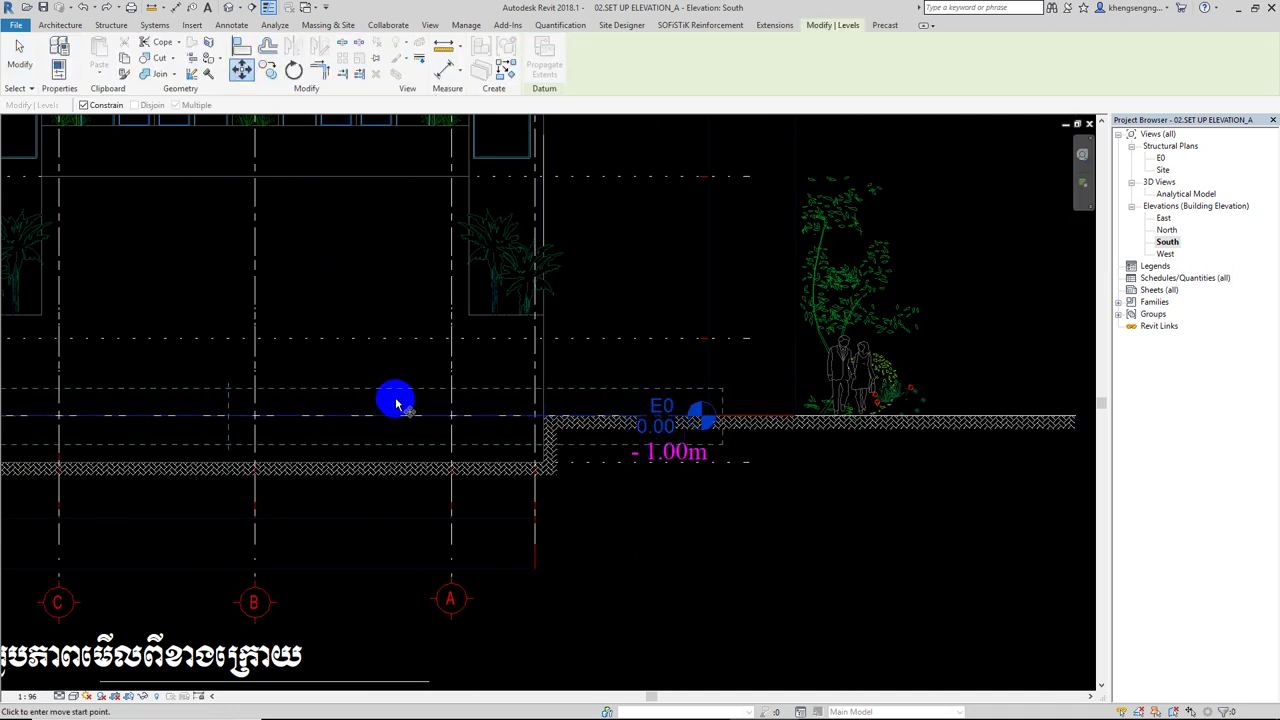
click(268, 72)
click(452, 416)
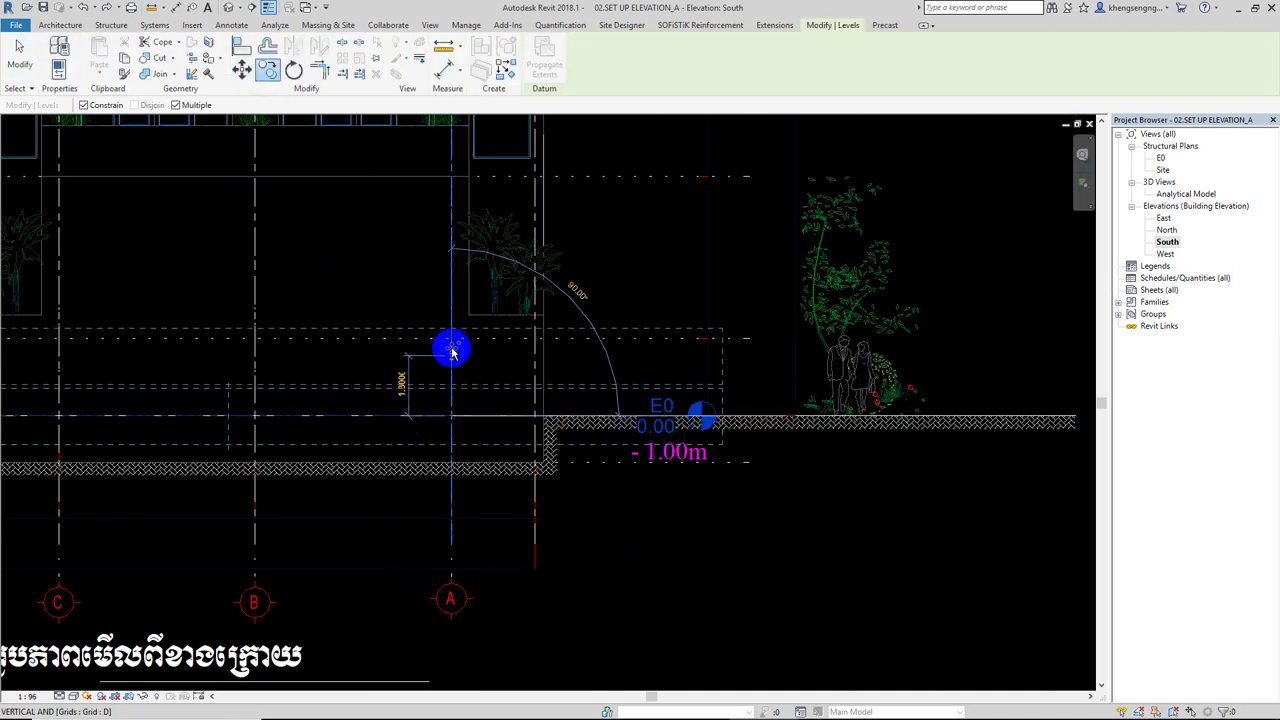
click(452, 338)
key(Escape)
key(Escape)
- Rename the new level at 1.68 from E17 to E1
scroll(674, 358, up, 2)
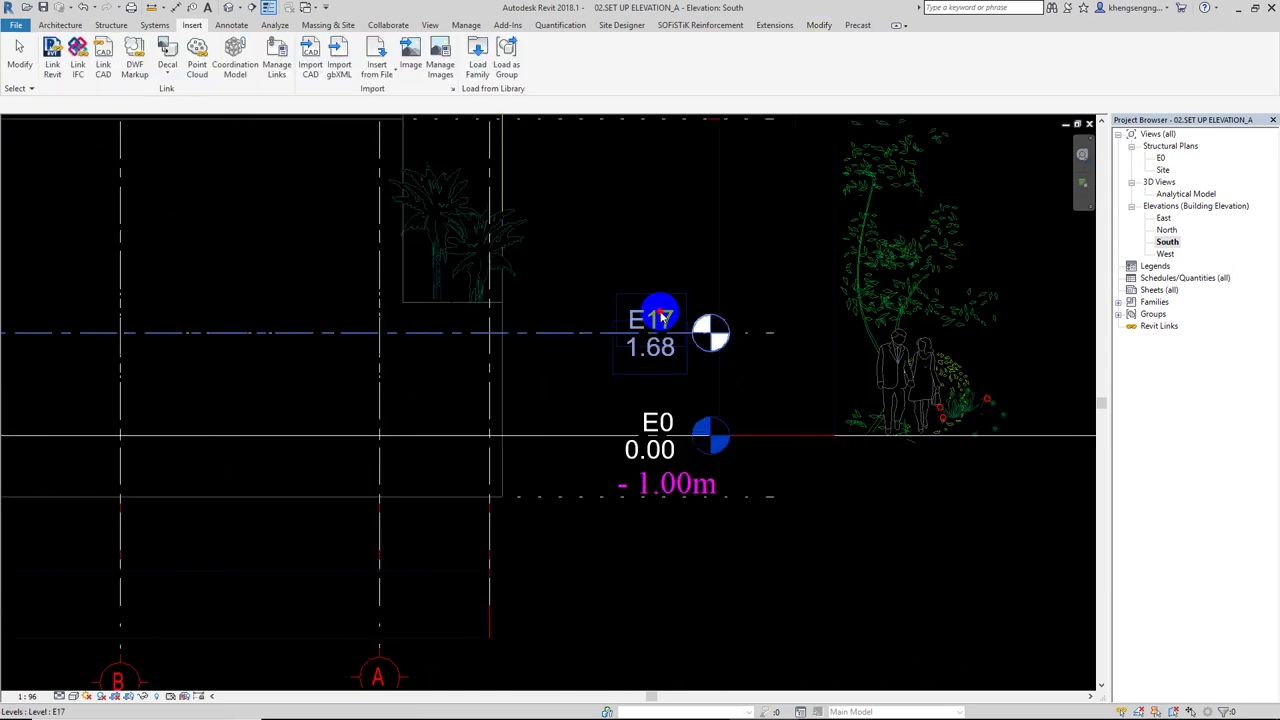
click(660, 330)
click(658, 325)
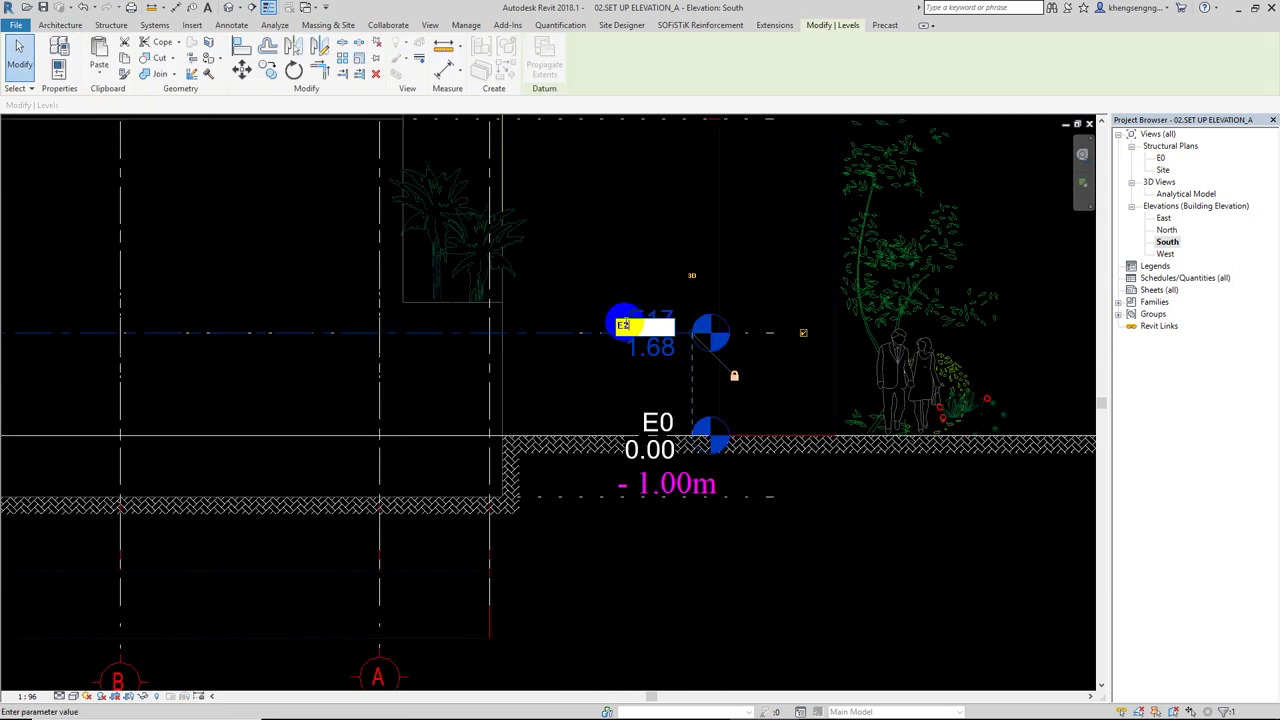
key(Return)
- Multiple-copy level E1 to create E2 at 5.18 through E5 at 15.68
click(568, 362)
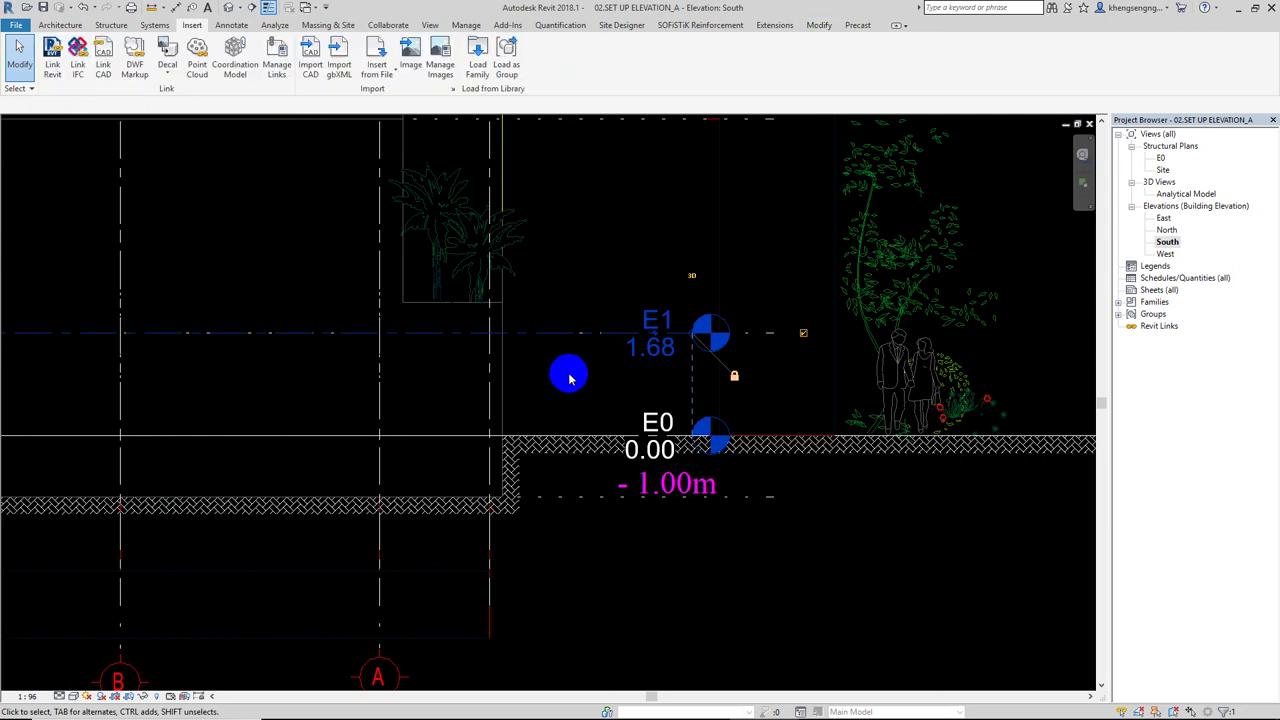
click(536, 337)
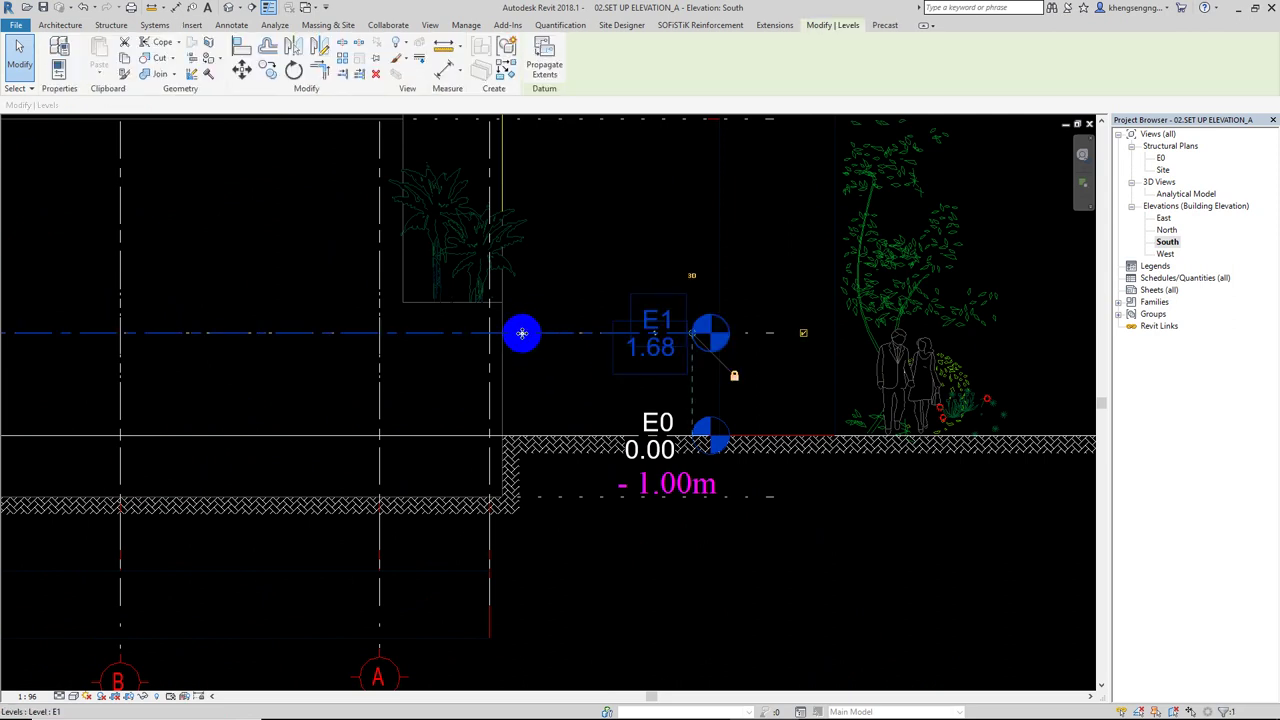
click(268, 70)
click(378, 333)
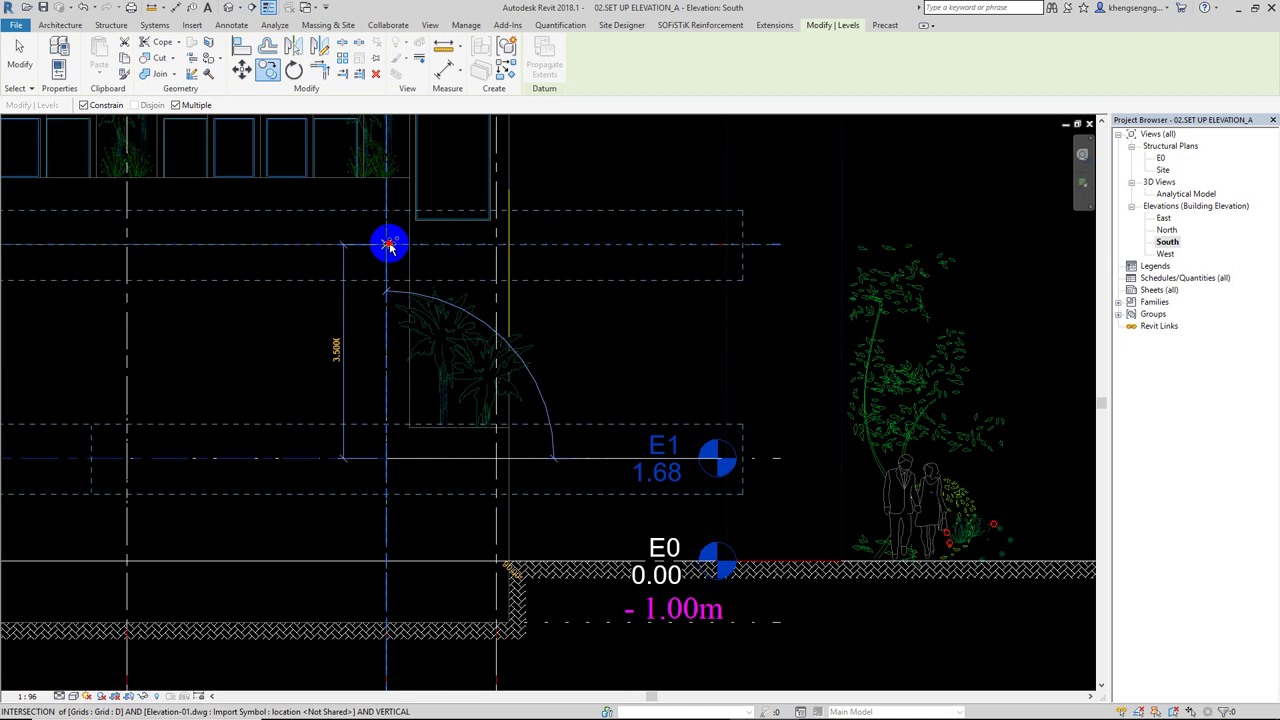
click(391, 245)
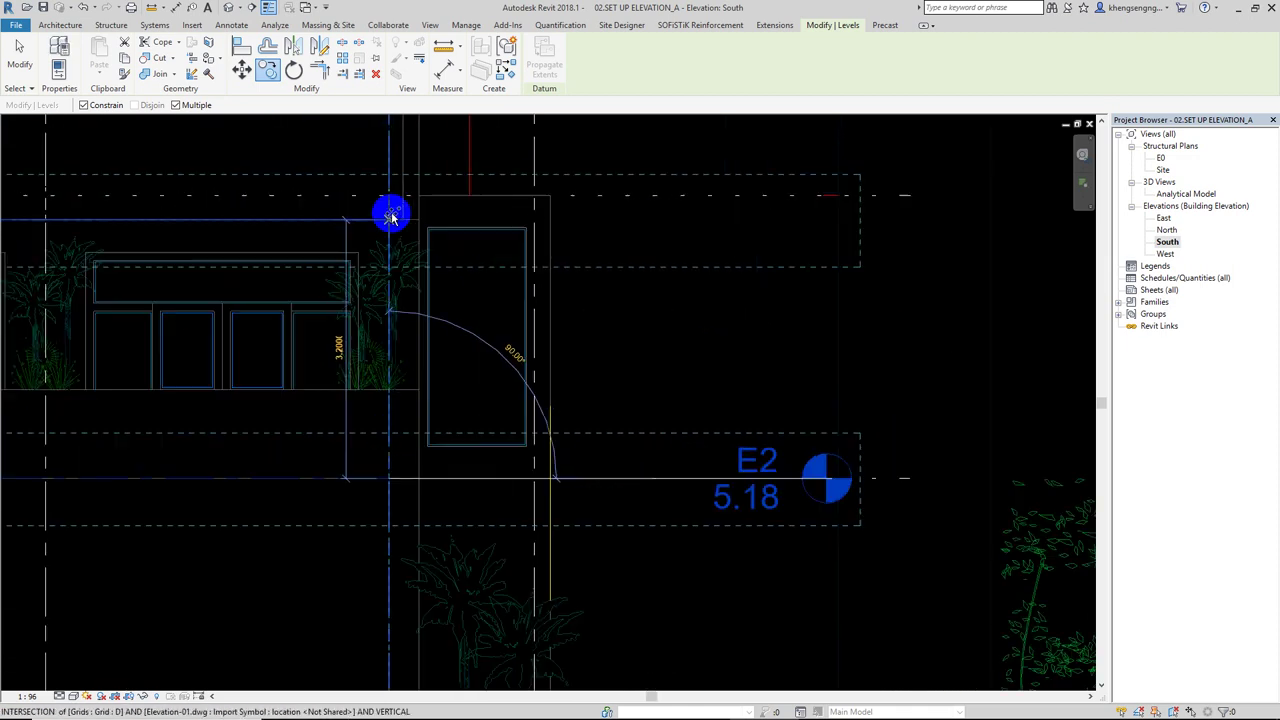
click(391, 194)
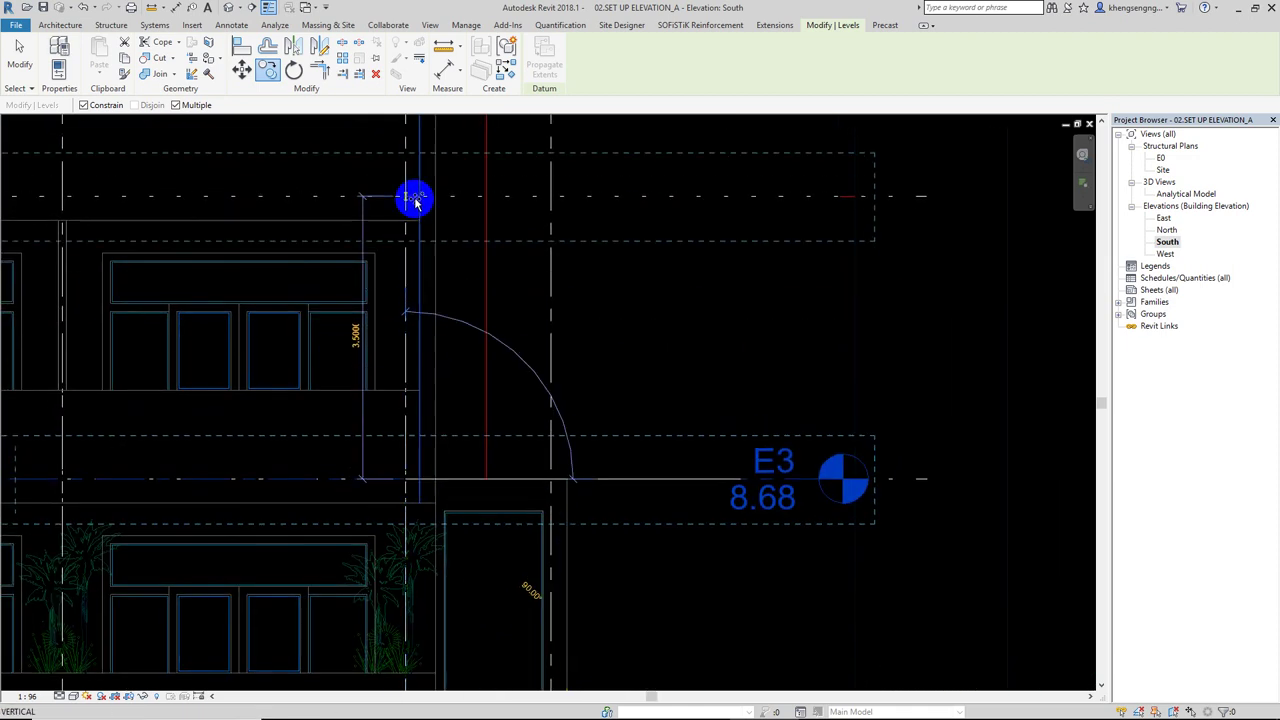
click(414, 200)
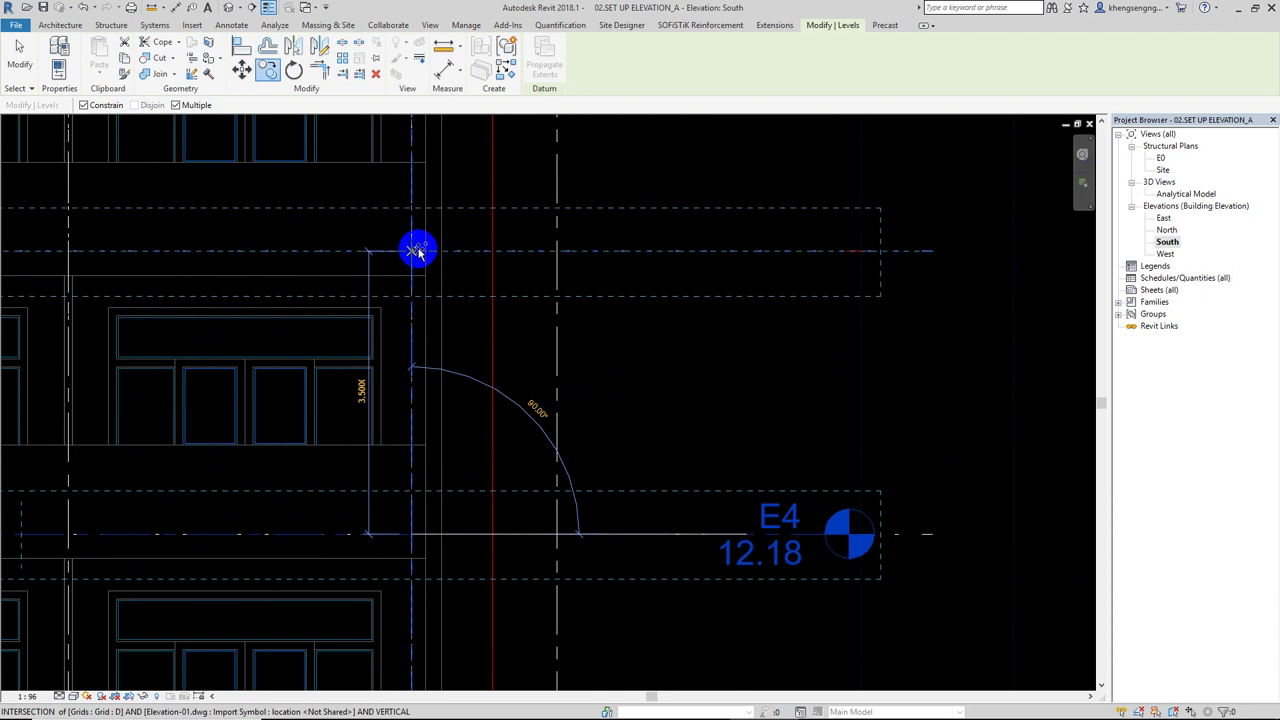
click(414, 249)
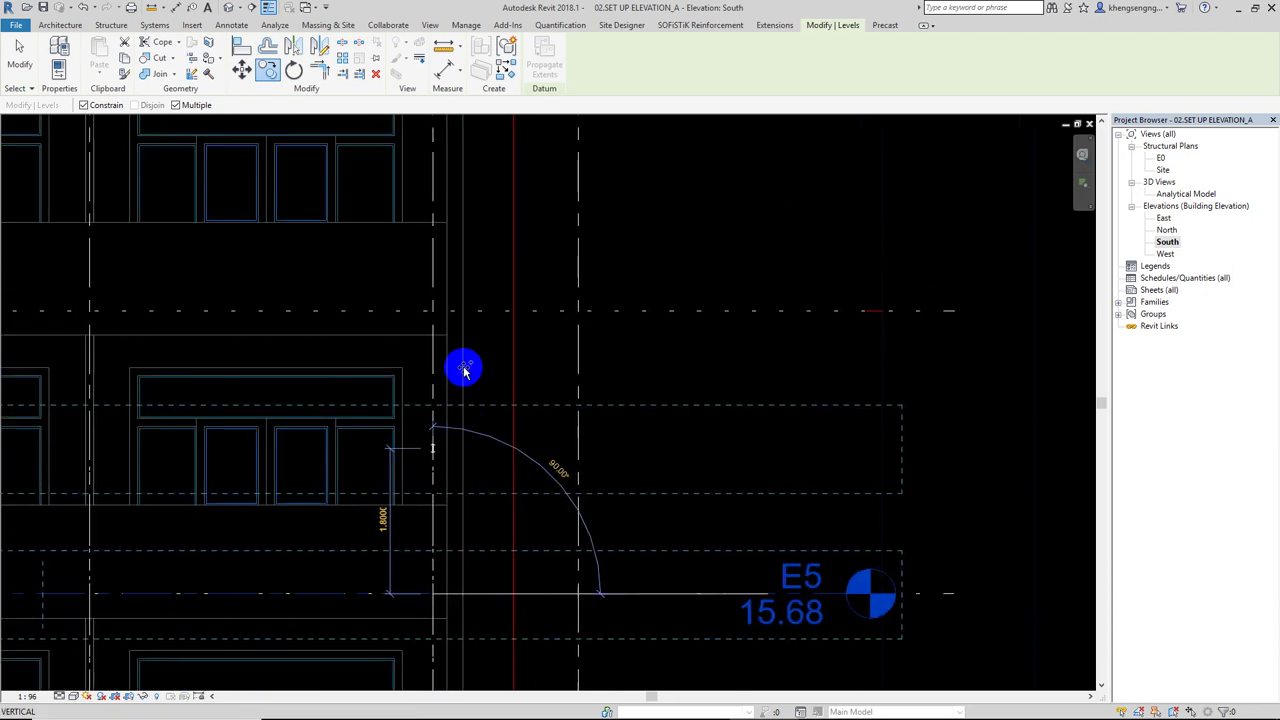
- Add levels E6 through E14 on the floor lines from 19.18 up to 47.18
click(462, 292)
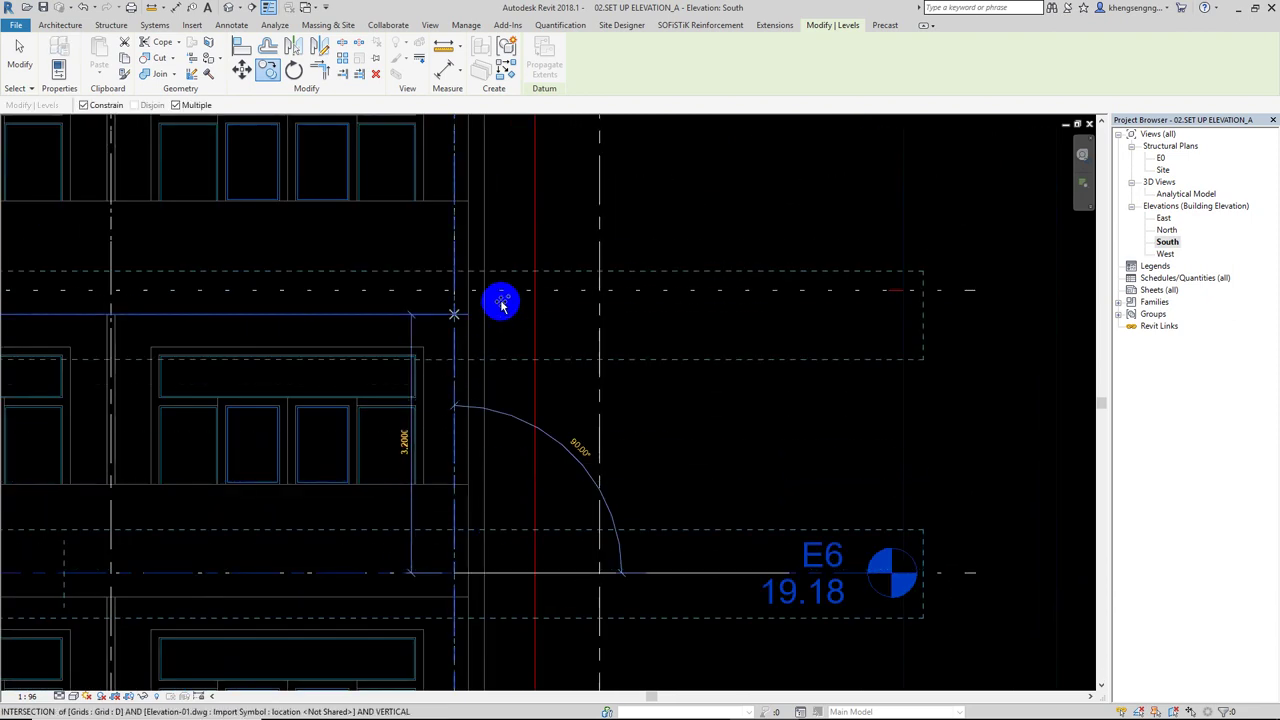
click(500, 290)
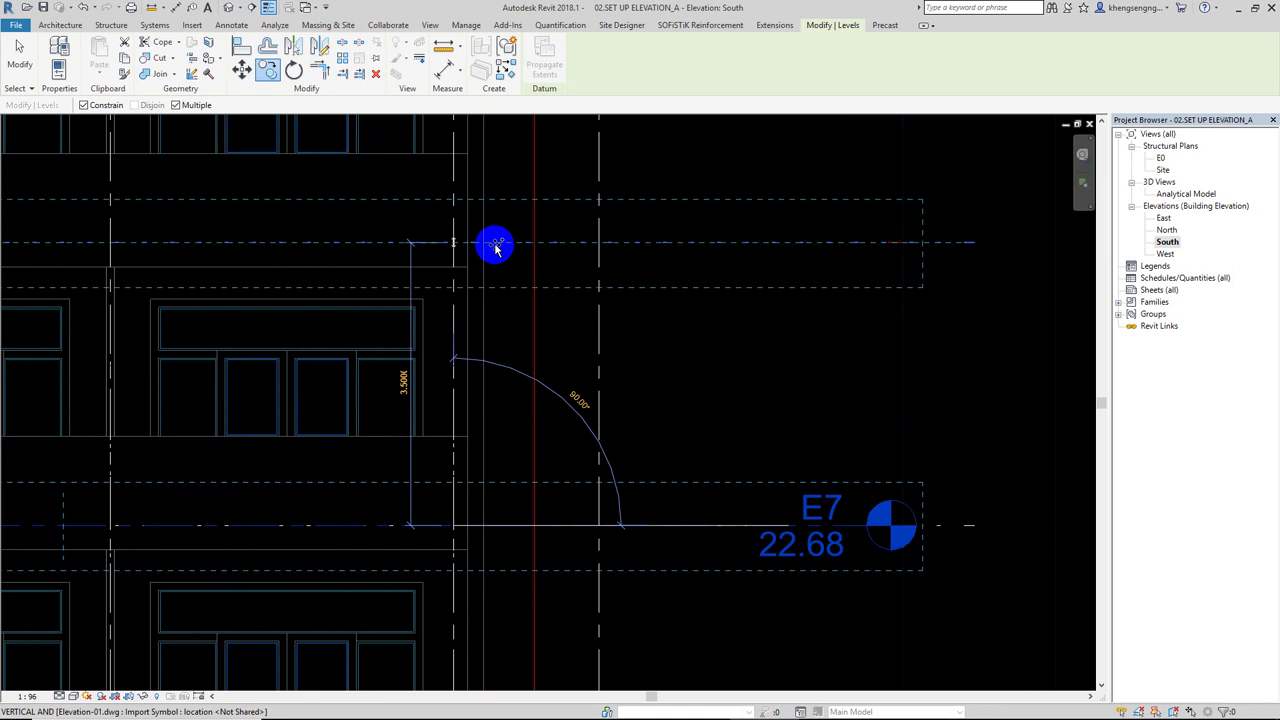
click(497, 245)
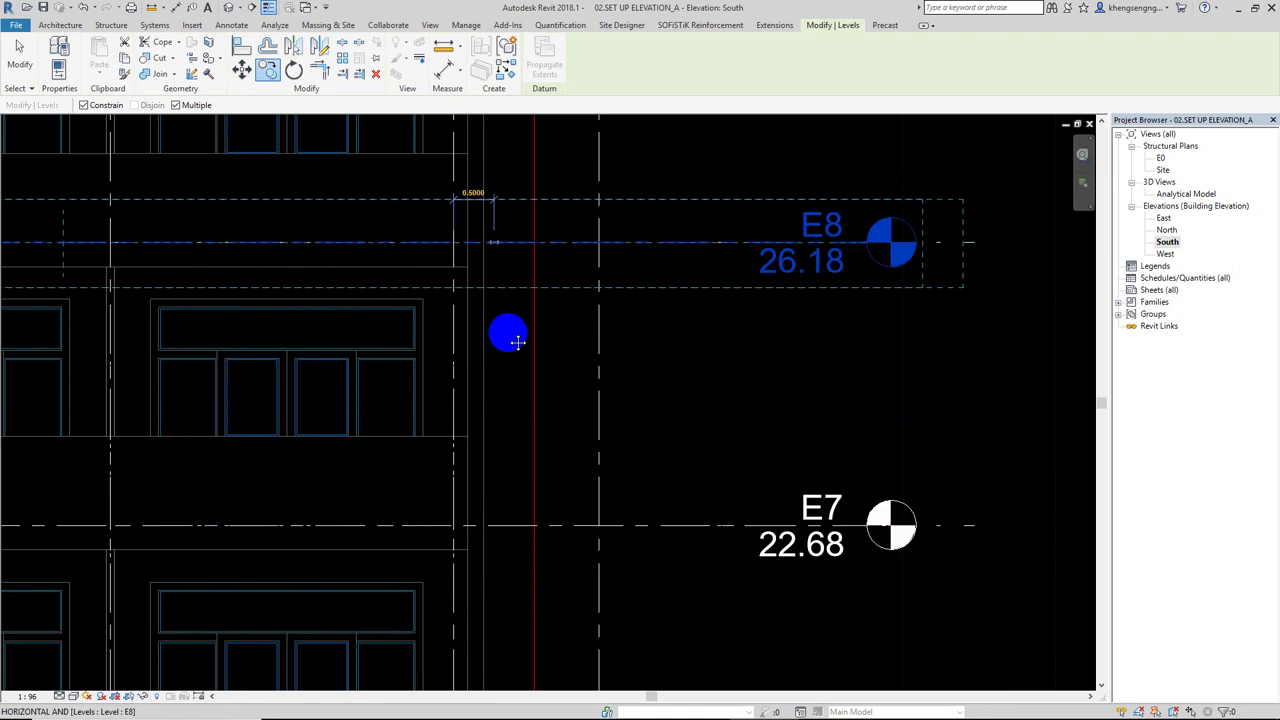
click(482, 262)
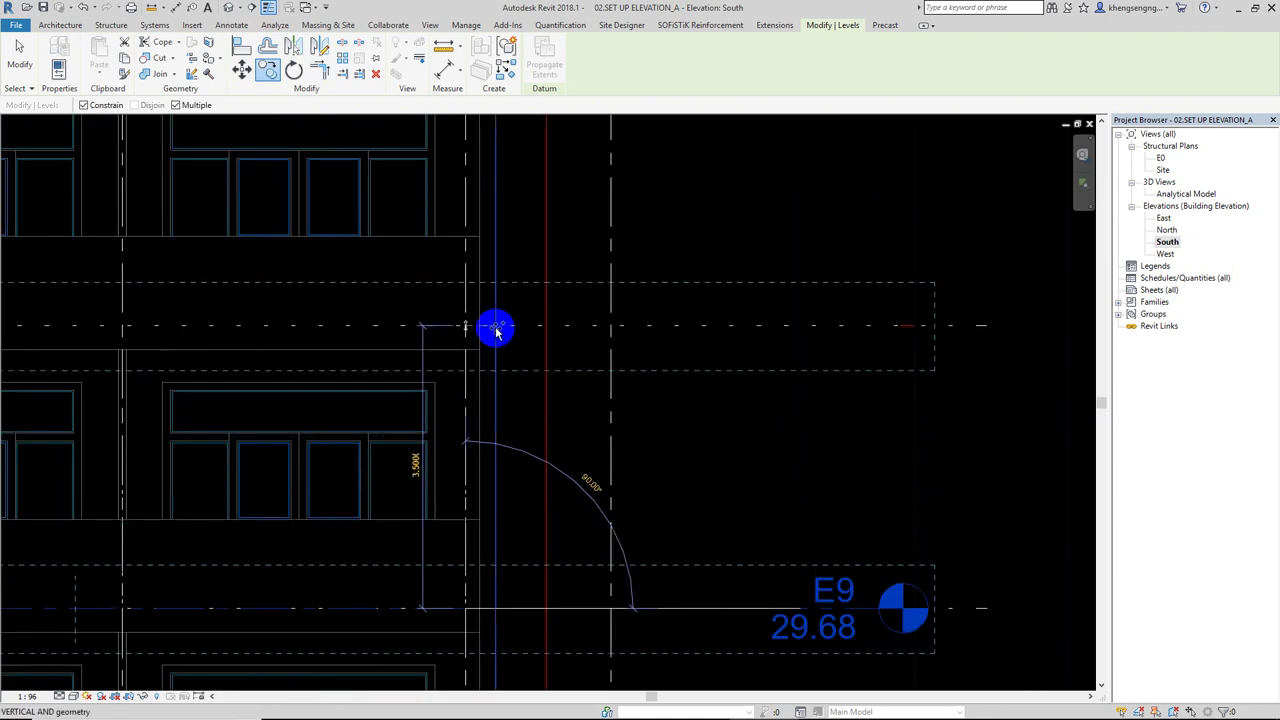
click(487, 300)
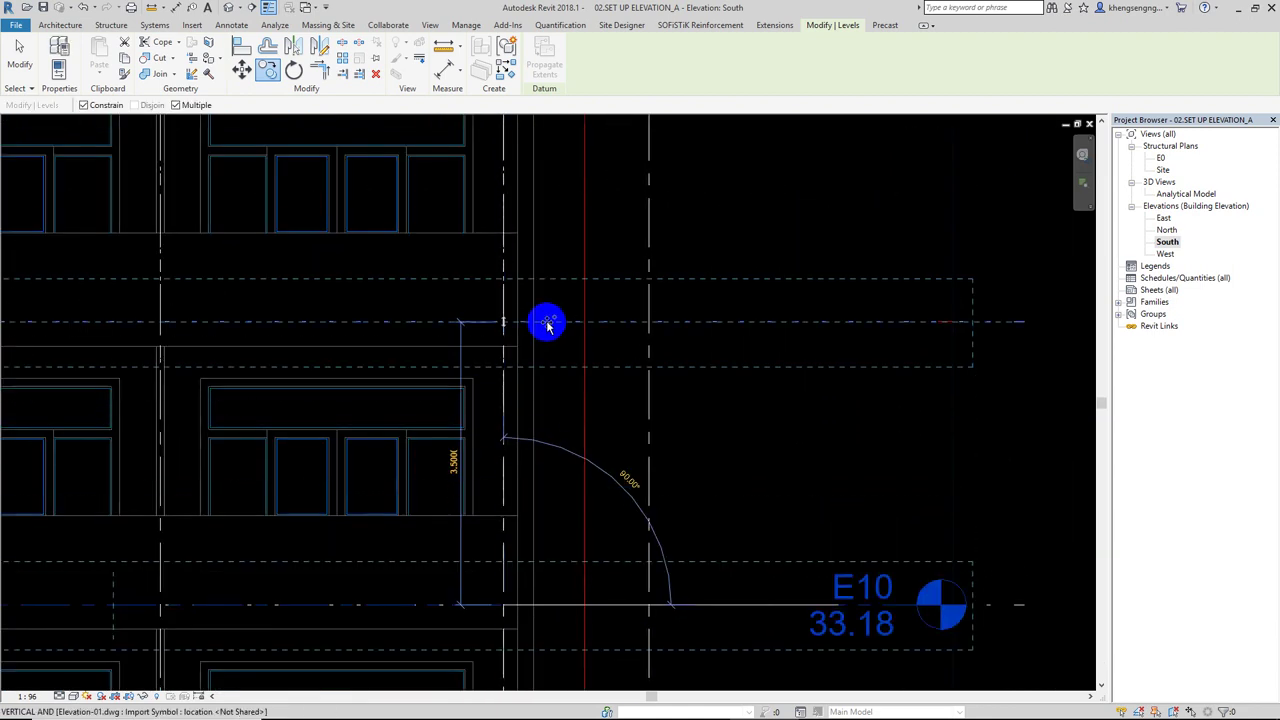
click(574, 300)
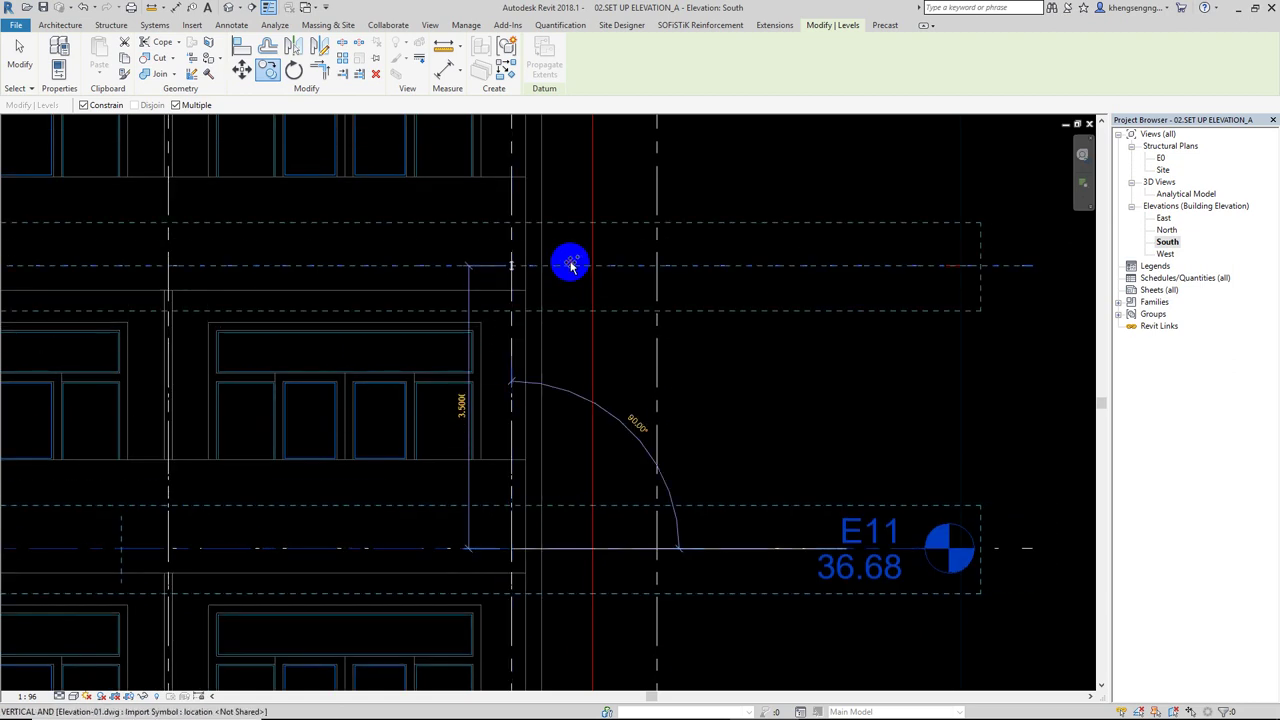
click(572, 268)
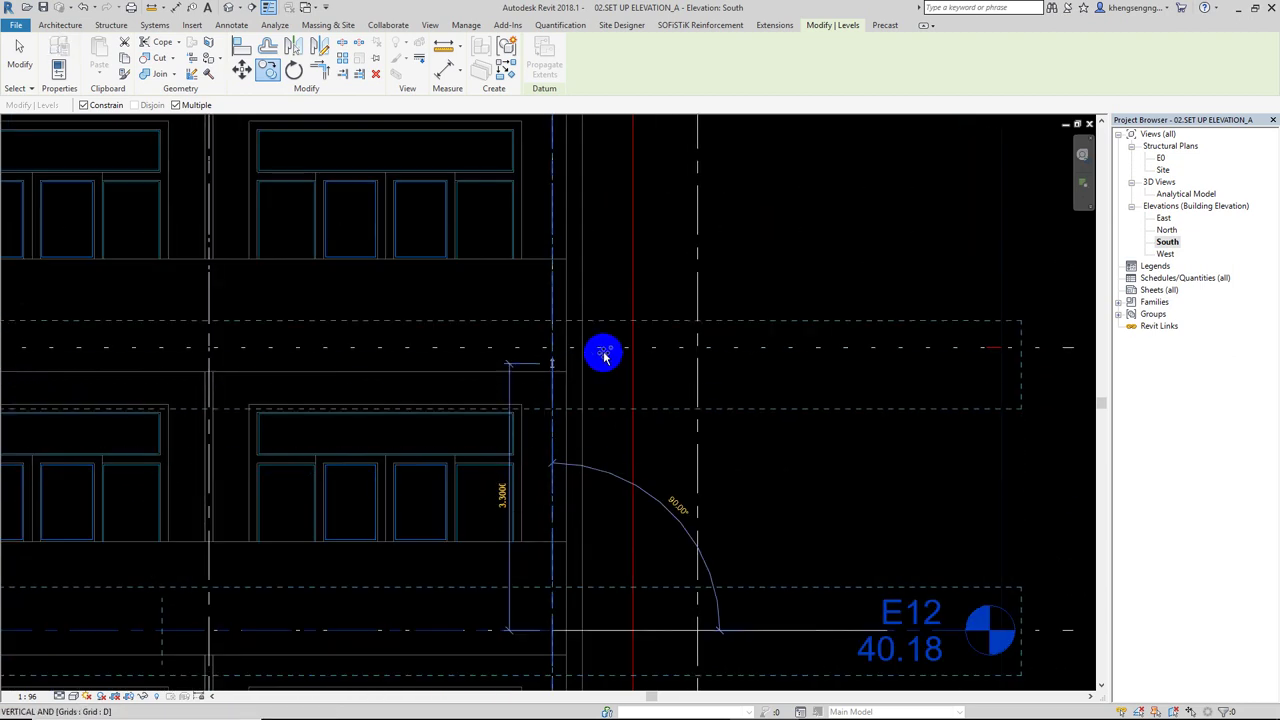
click(612, 348)
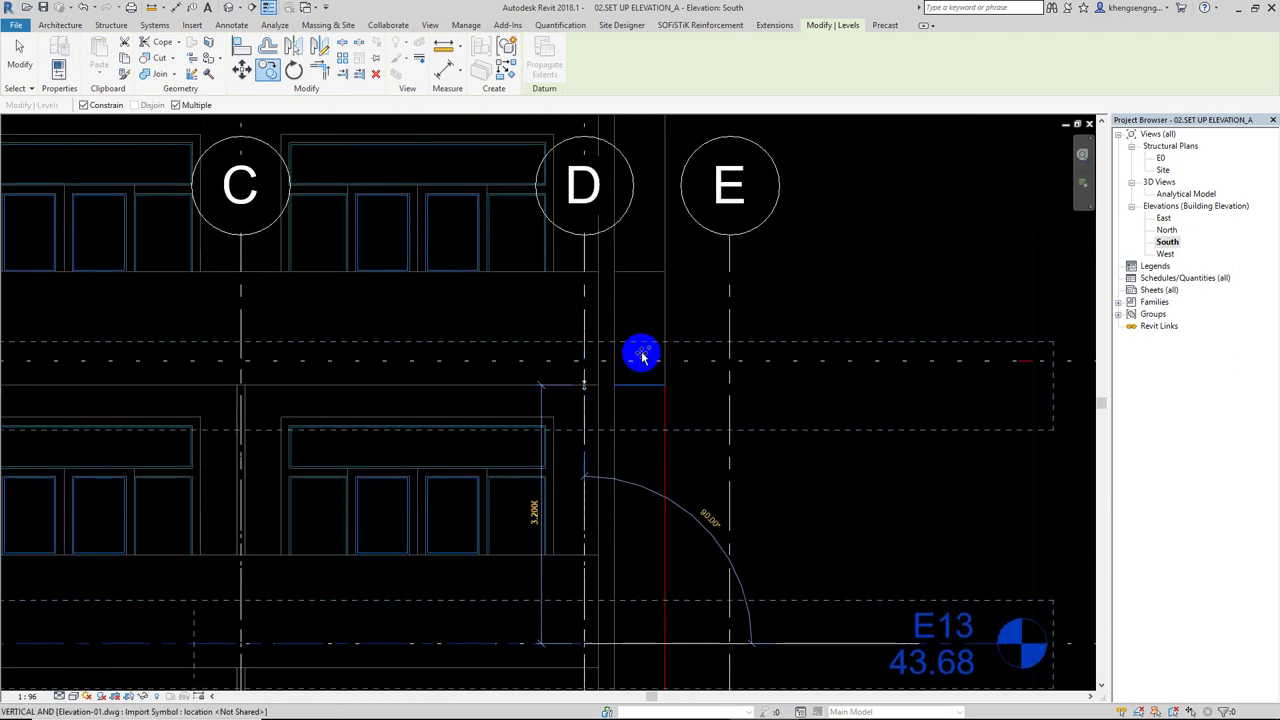
click(640, 358)
- Add level E15 at 50.68 and E16 at the 53.18 roof line
middle_drag(632, 330, 637, 514)
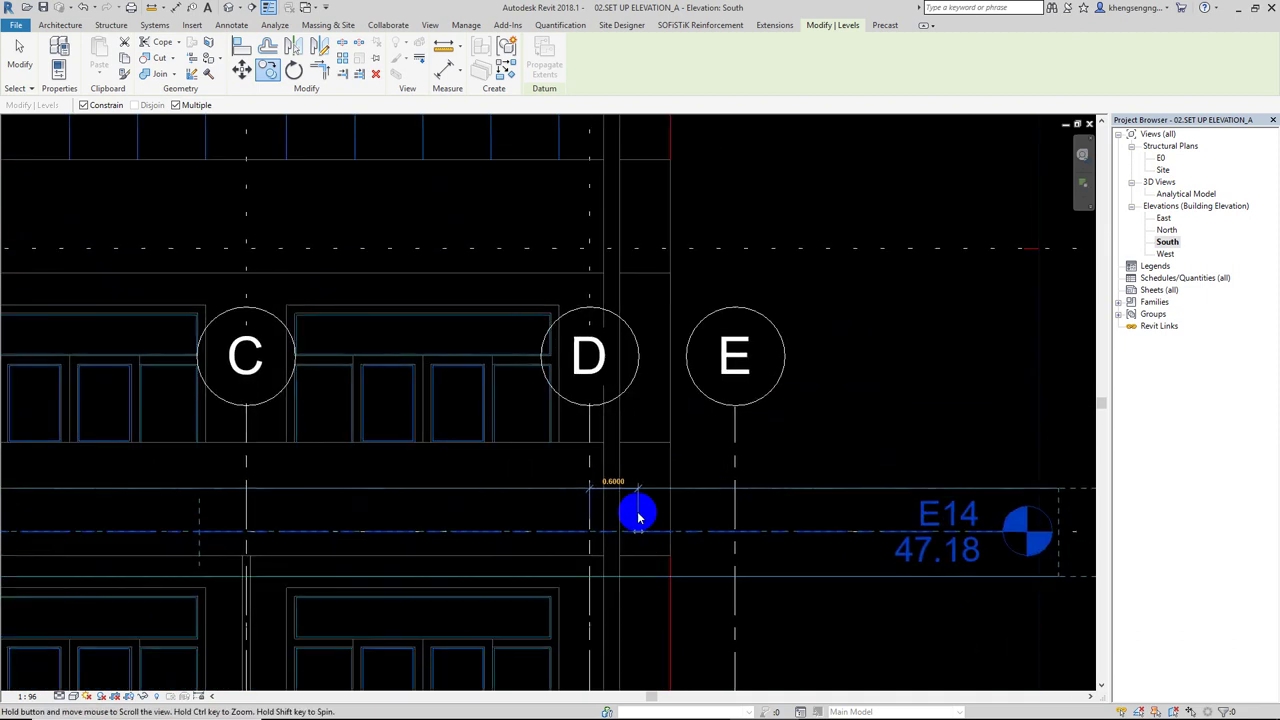
scroll(660, 275, up, 1)
click(660, 262)
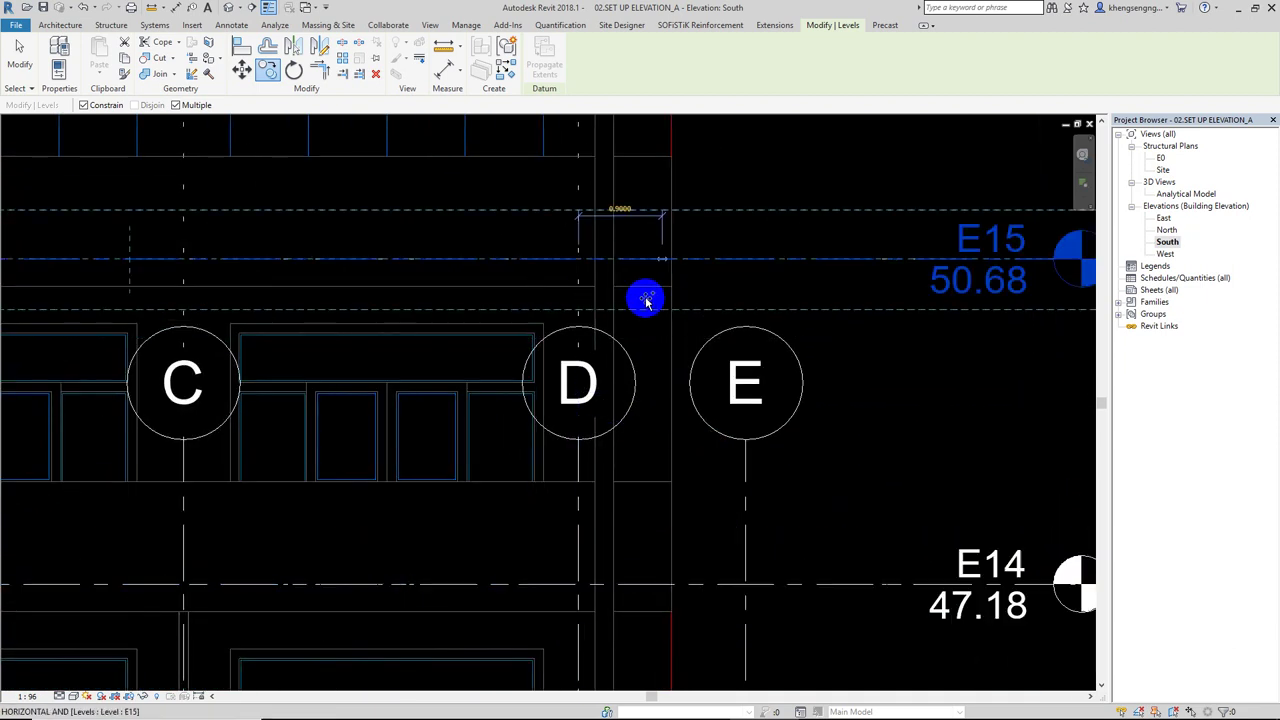
middle_drag(617, 409, 610, 614)
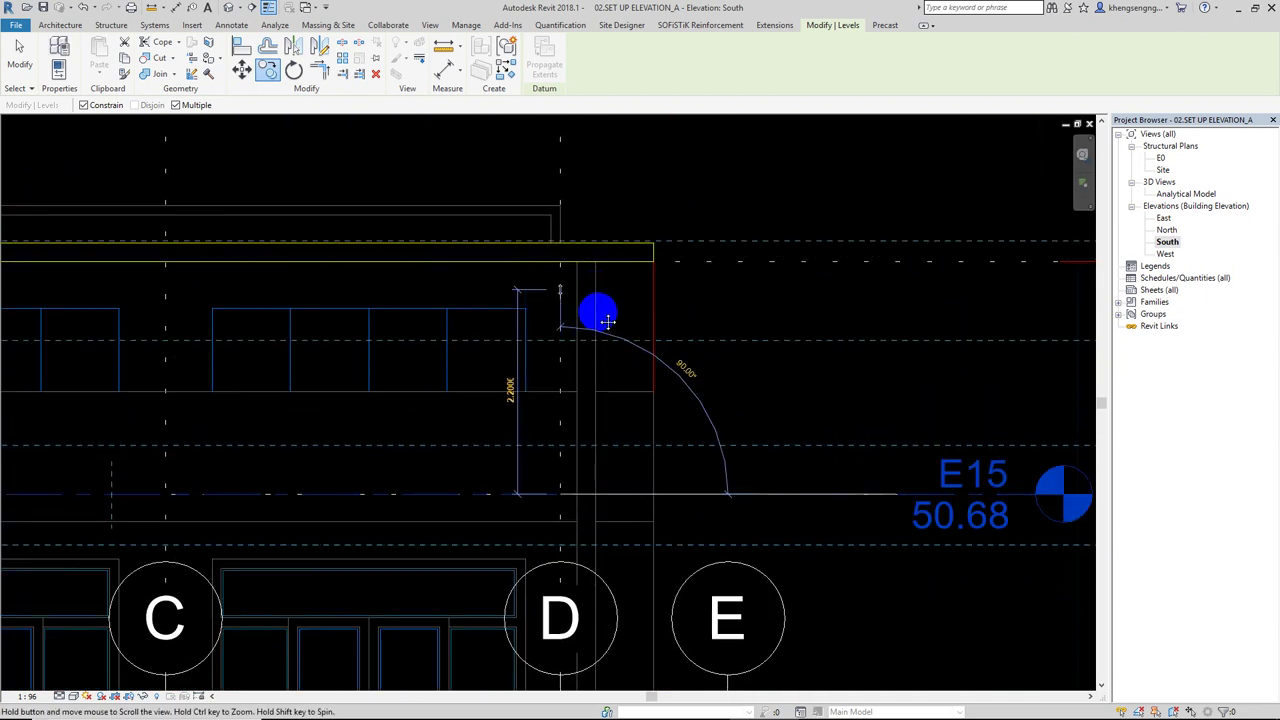
middle_drag(594, 264, 594, 306)
click(591, 304)
scroll(580, 358, down, 2)
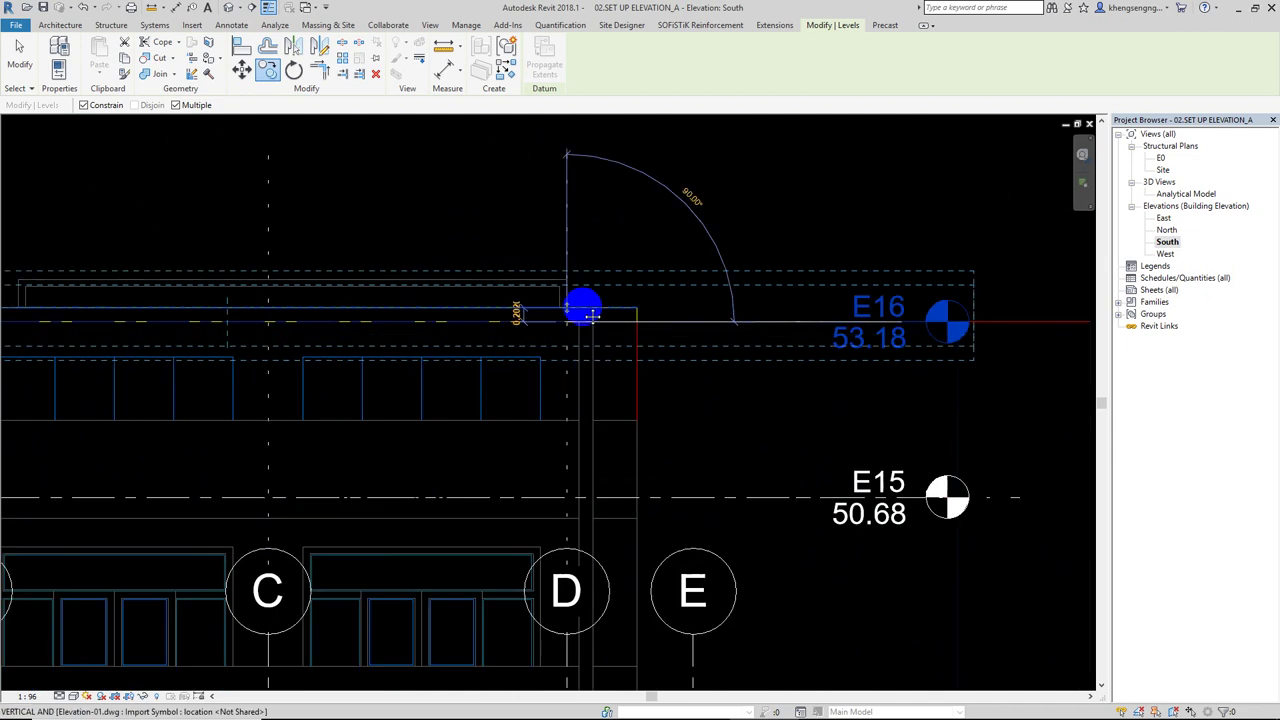
middle_drag(580, 223, 584, 261)
- Exit copying, select the imported elevation drawing and frame levels E11 to E15
key(Escape)
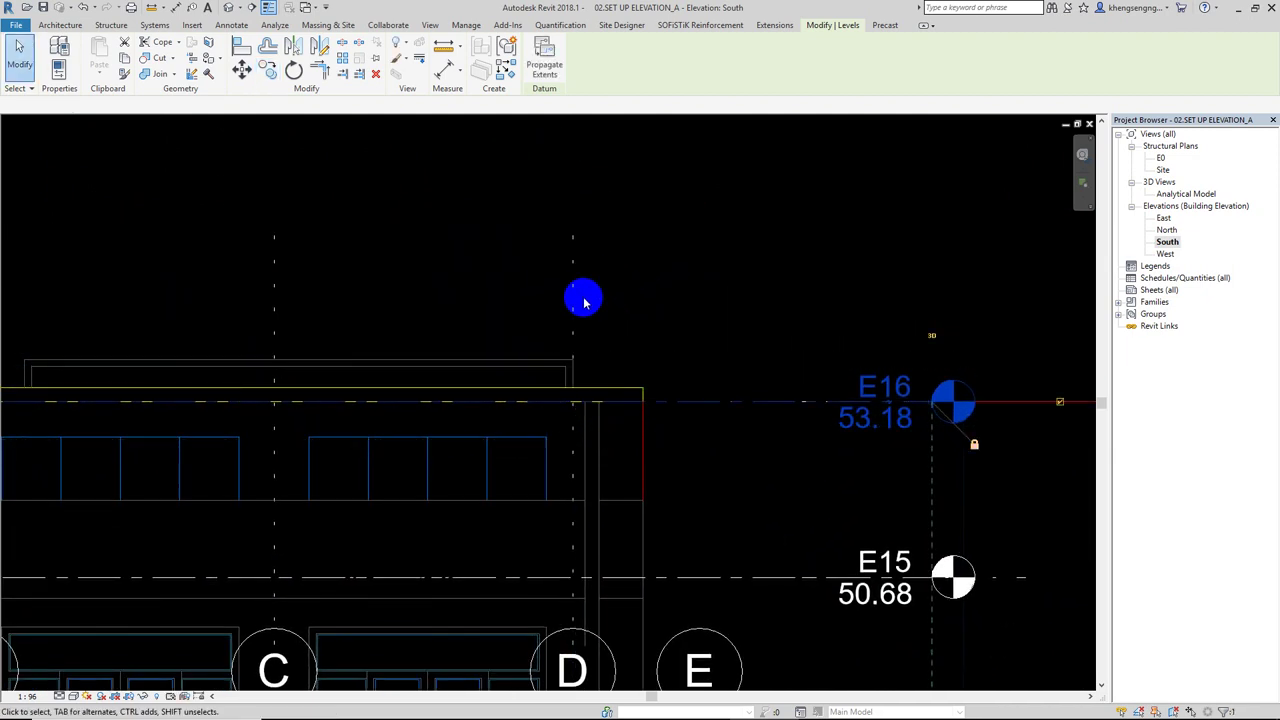
key(Escape)
scroll(491, 286, down, 2)
middle_drag(591, 277, 591, 180)
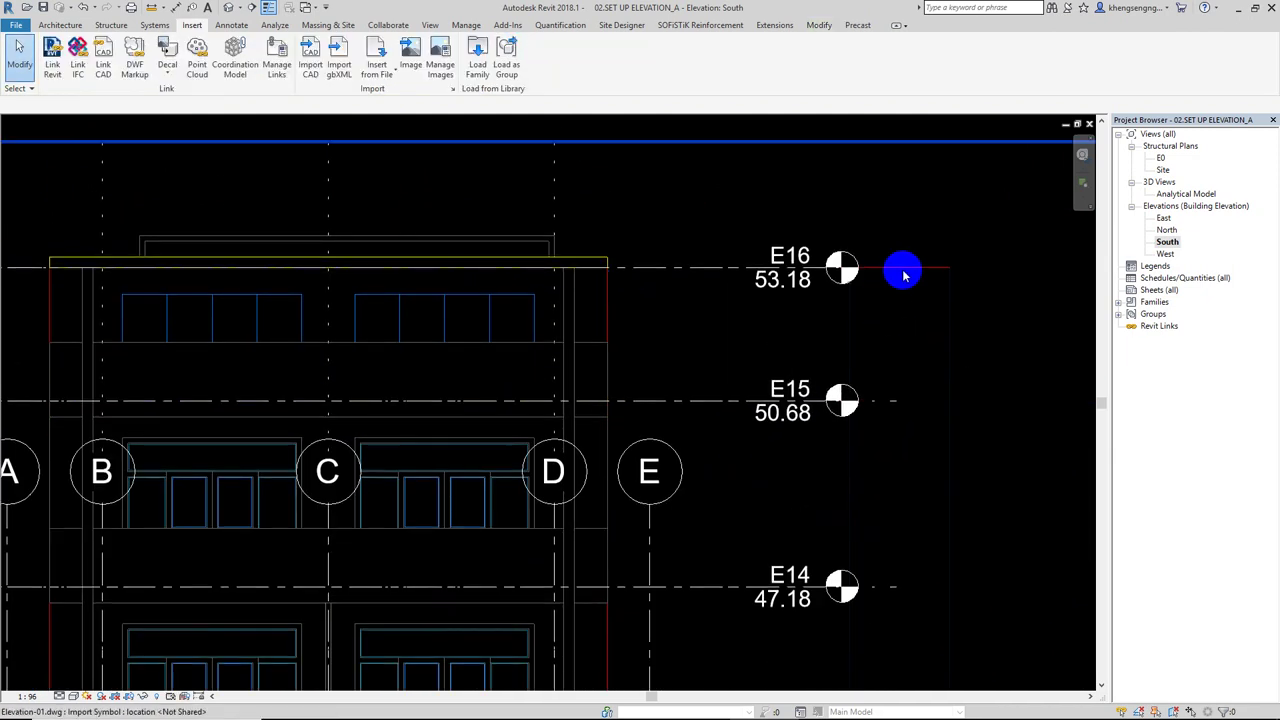
click(903, 271)
scroll(634, 346, down, 2)
scroll(874, 528, down, 1)
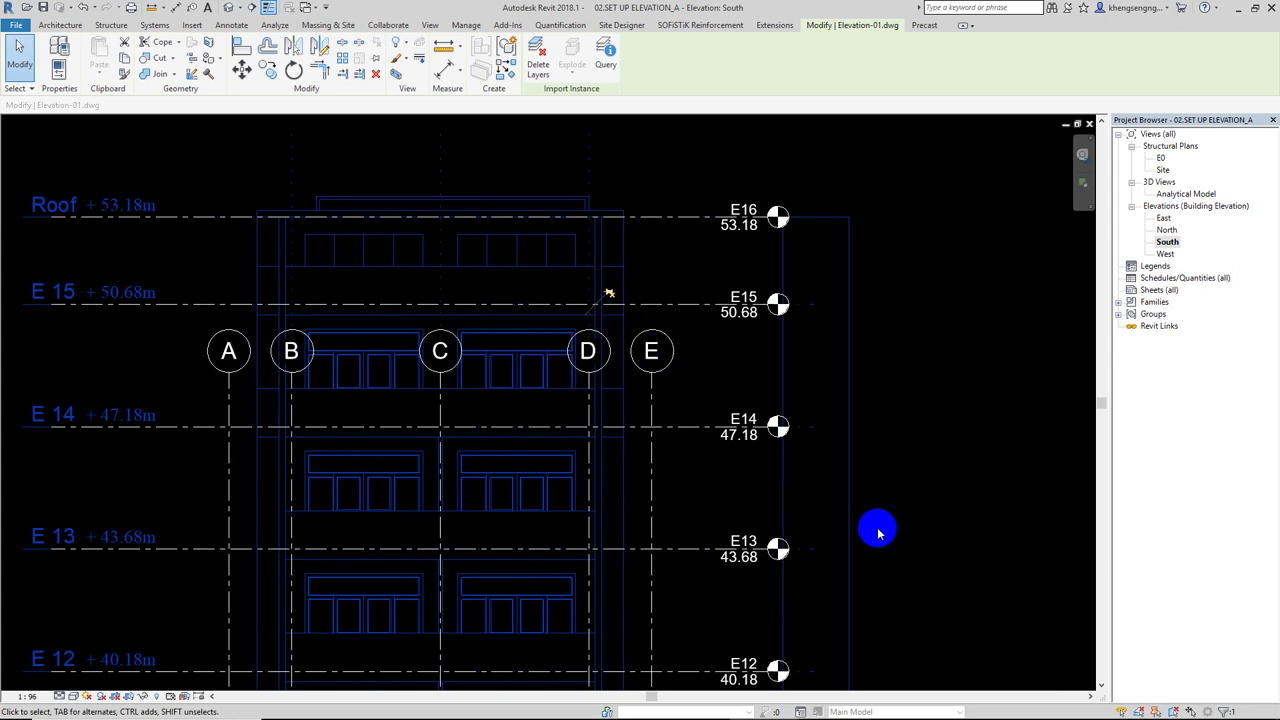
scroll(743, 366, up, 1)
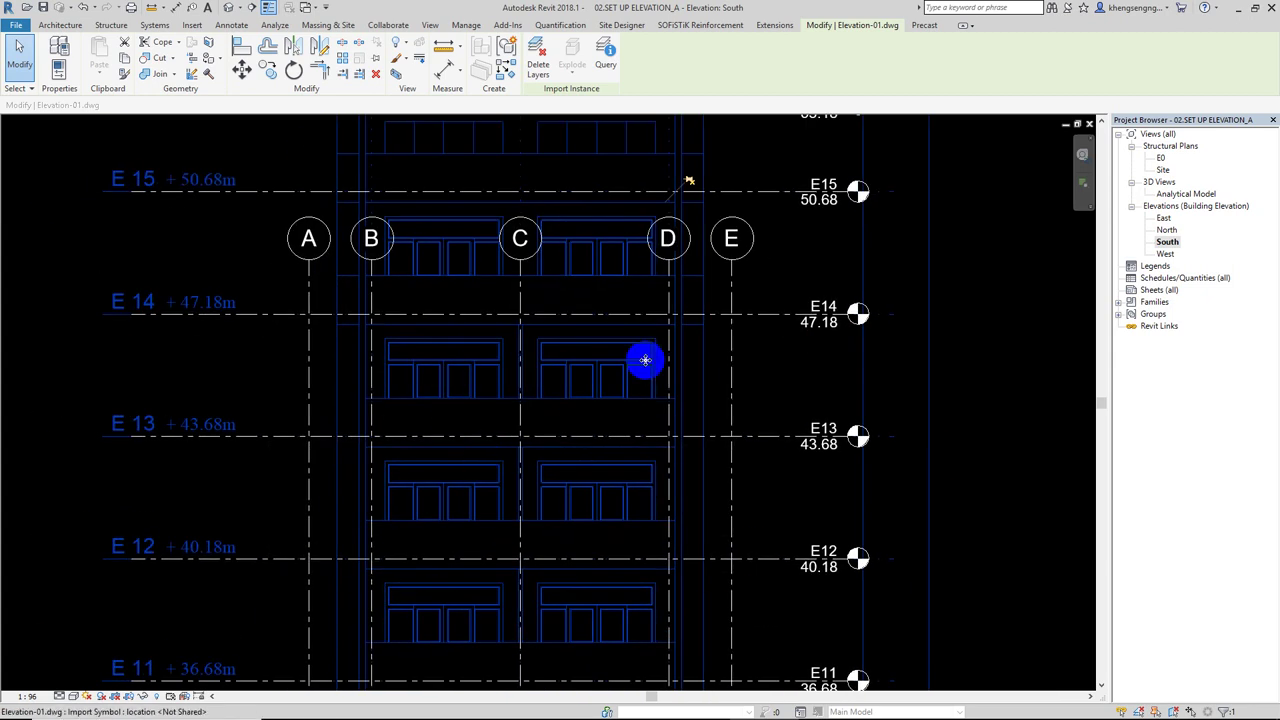
middle_drag(650, 478, 672, 450)
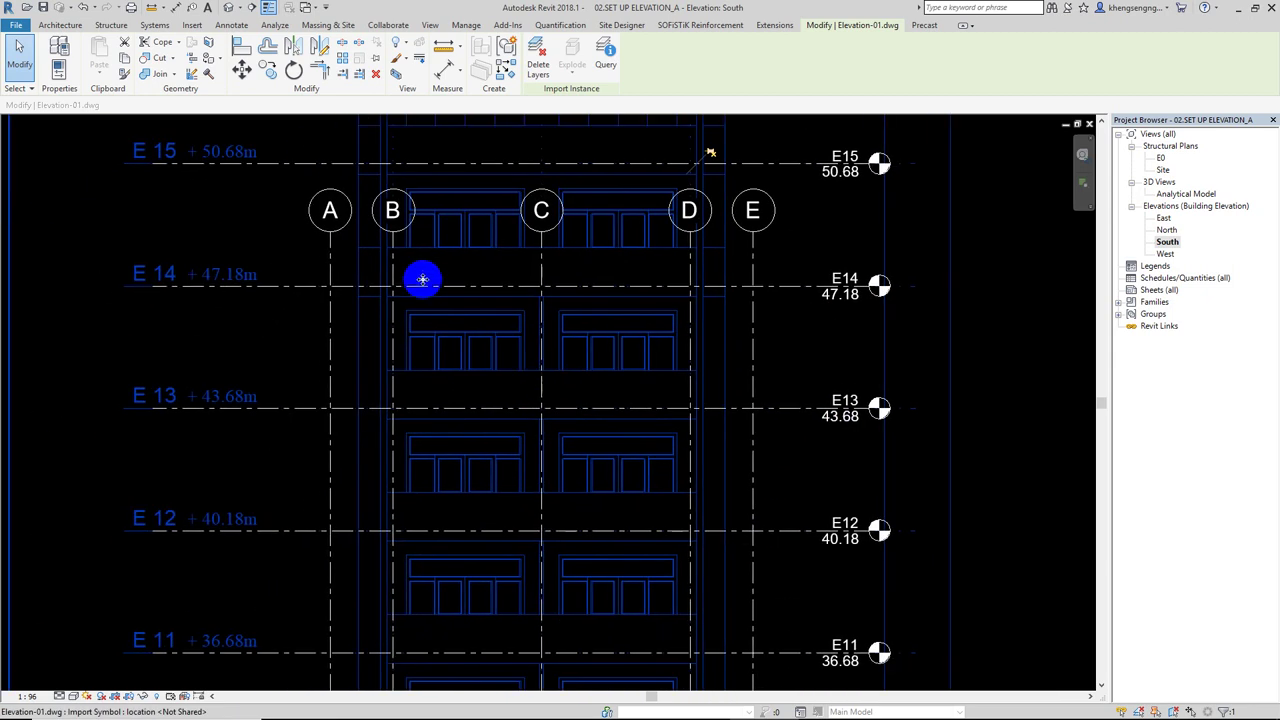
- Unload Elevation-01.dwg from the CAD Formats list in Manage Links
click(193, 25)
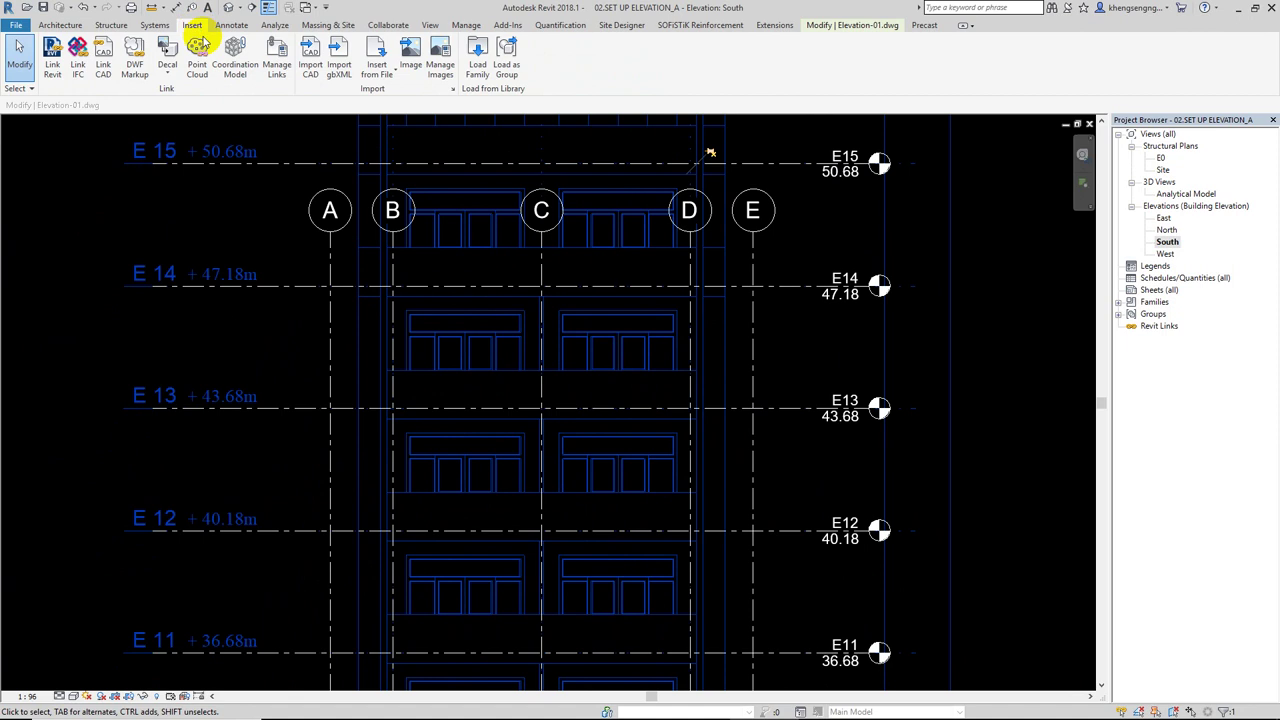
click(274, 60)
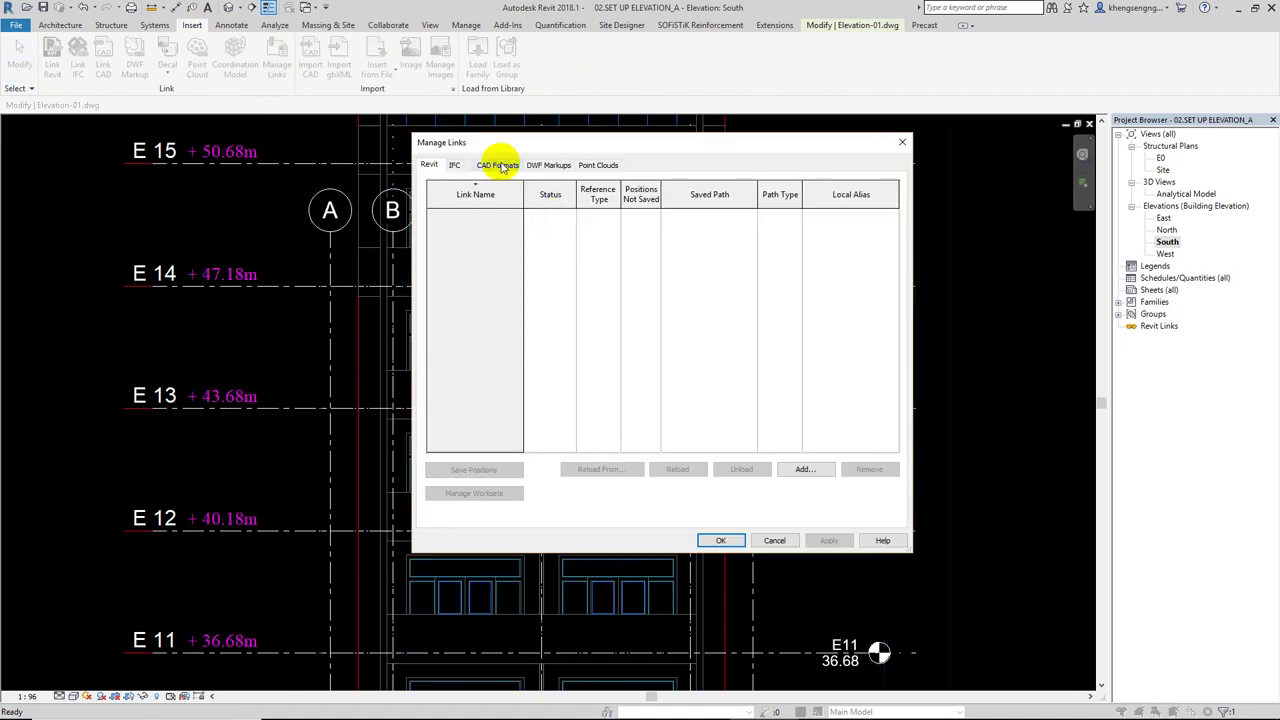
click(494, 165)
click(460, 214)
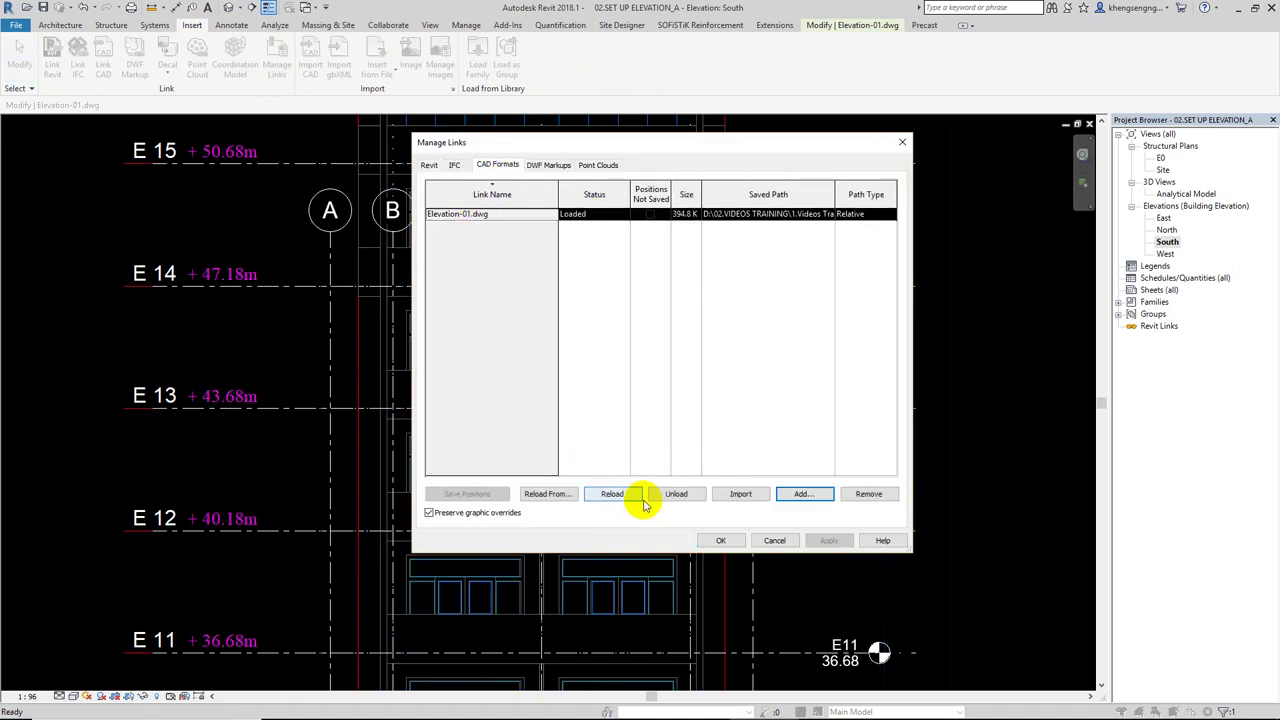
click(675, 494)
- Close the links manager and raise the heads of grids A–E above level E16
click(714, 542)
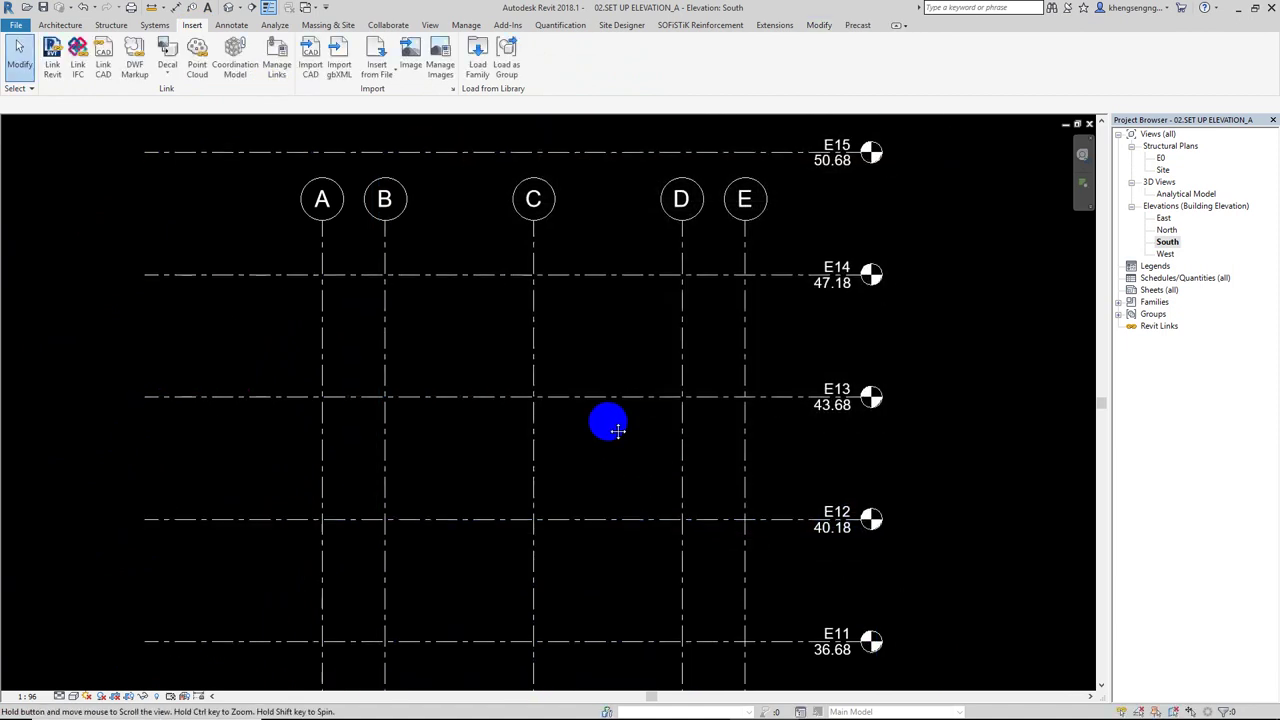
scroll(630, 410, down, 2)
middle_drag(646, 397, 831, 417)
drag(844, 370, 646, 406)
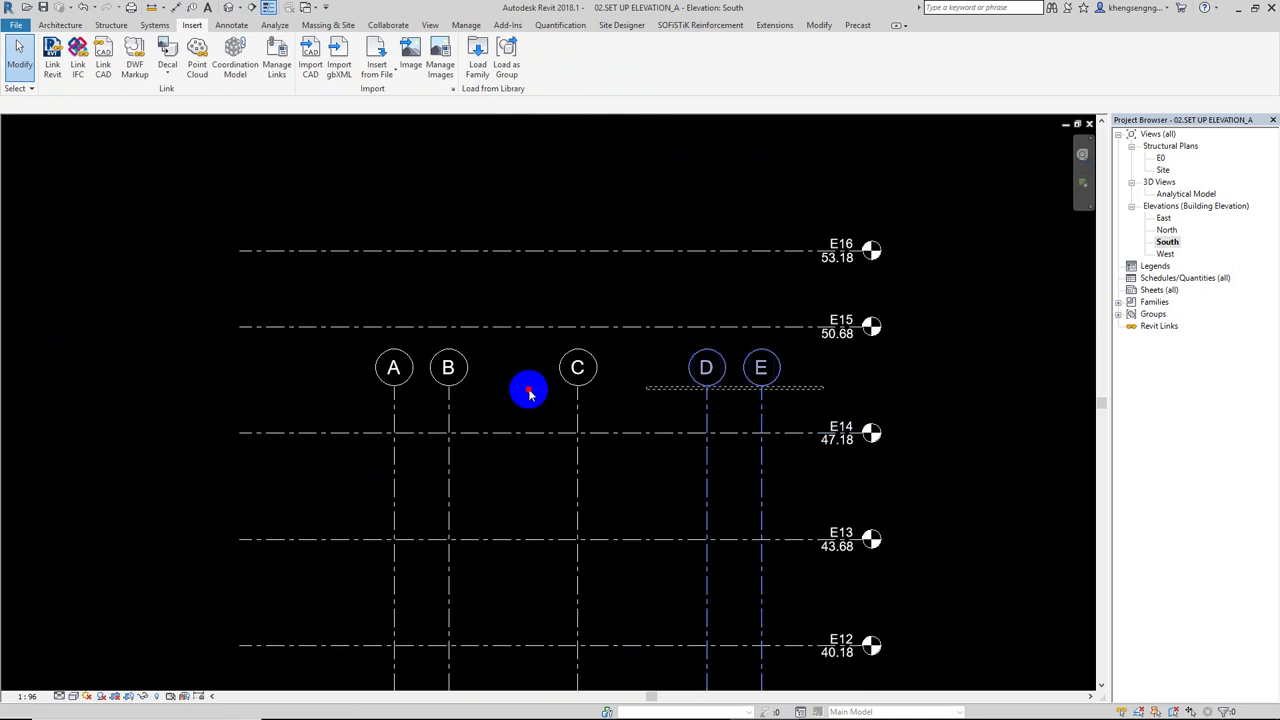
click(391, 394)
drag(393, 388, 386, 180)
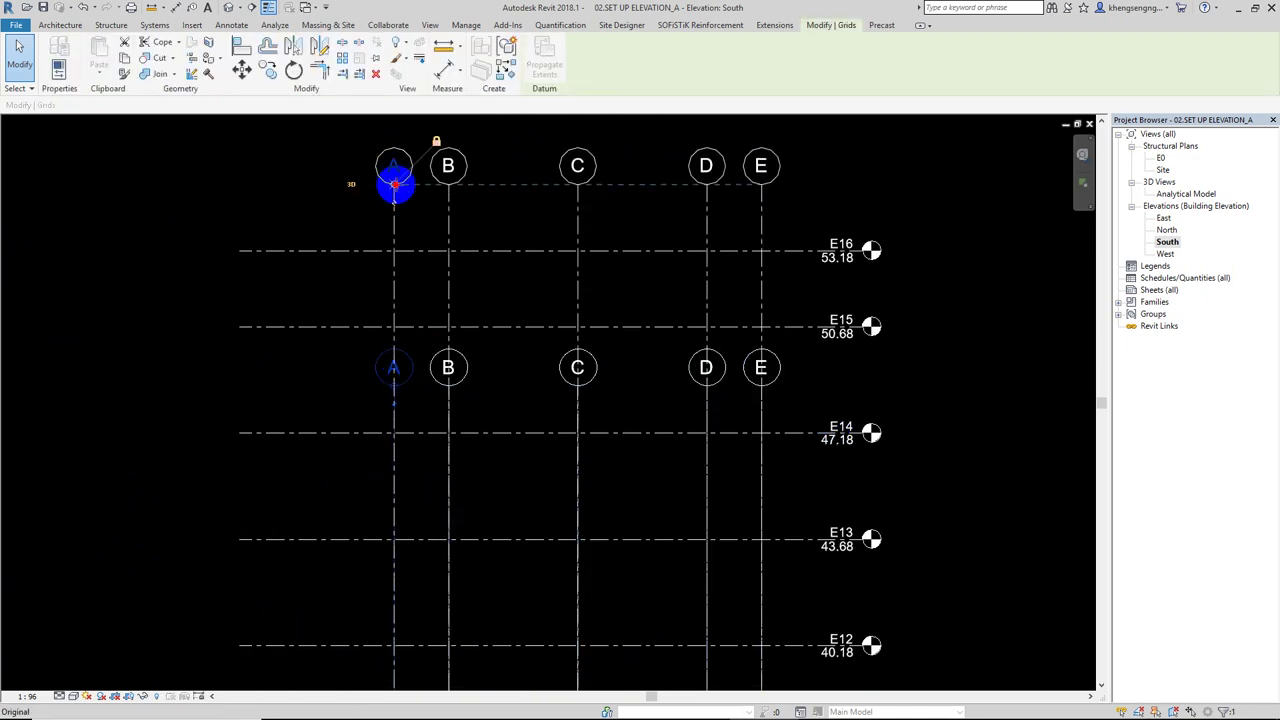
click(908, 206)
- Shorten the bottom level's left end to line up with the other levels
scroll(908, 277, down, 2)
middle_drag(908, 277, 613, 218)
scroll(600, 235, down, 2)
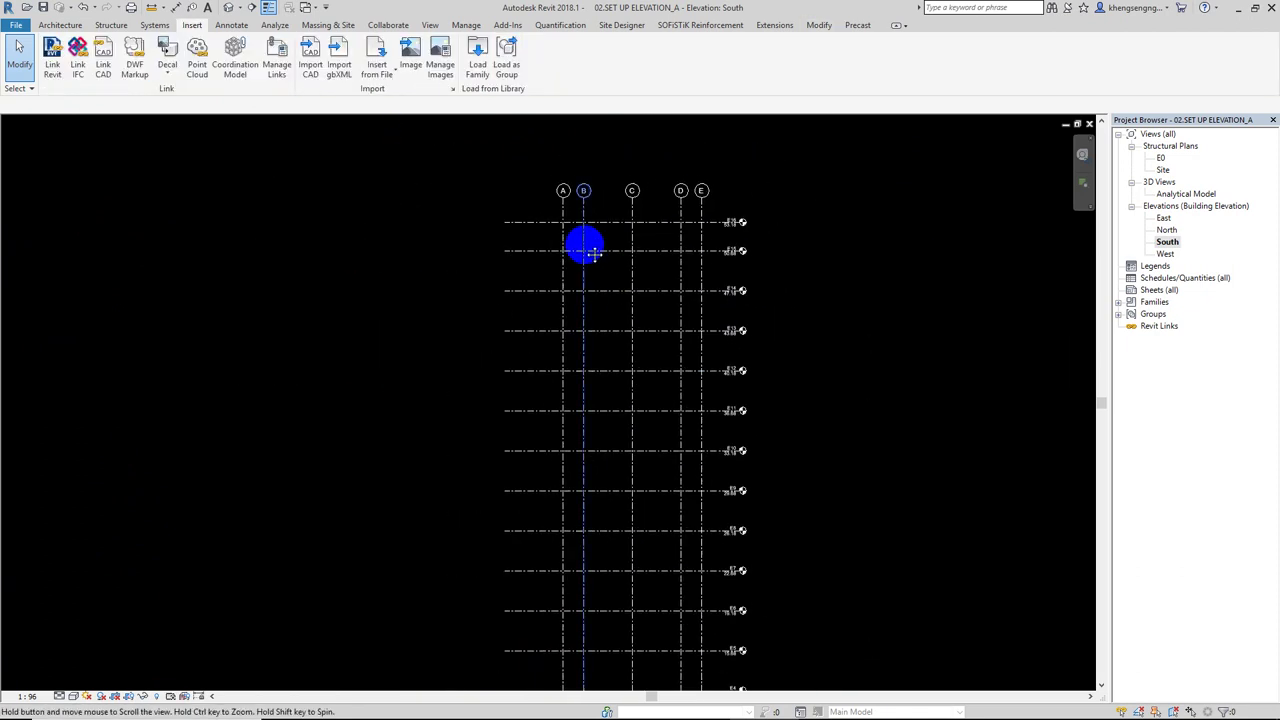
scroll(543, 406, down, 2)
middle_drag(543, 406, 560, 449)
drag(549, 185, 471, 688)
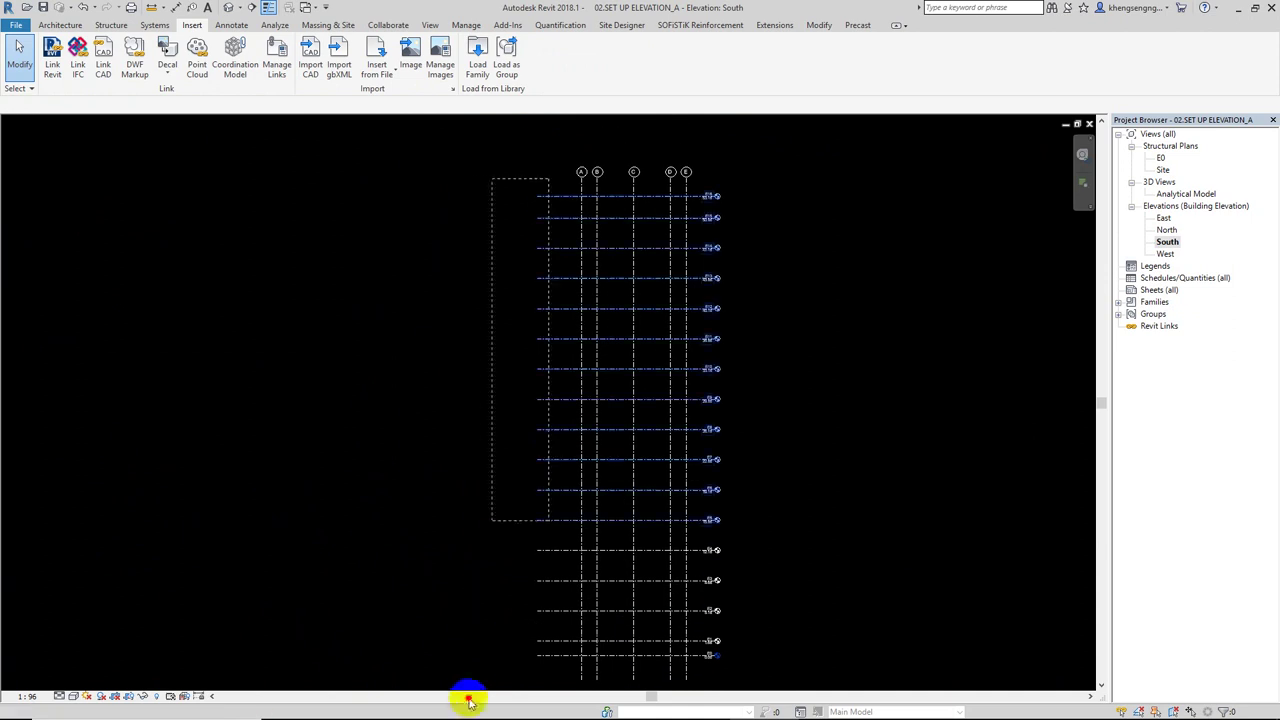
click(539, 643)
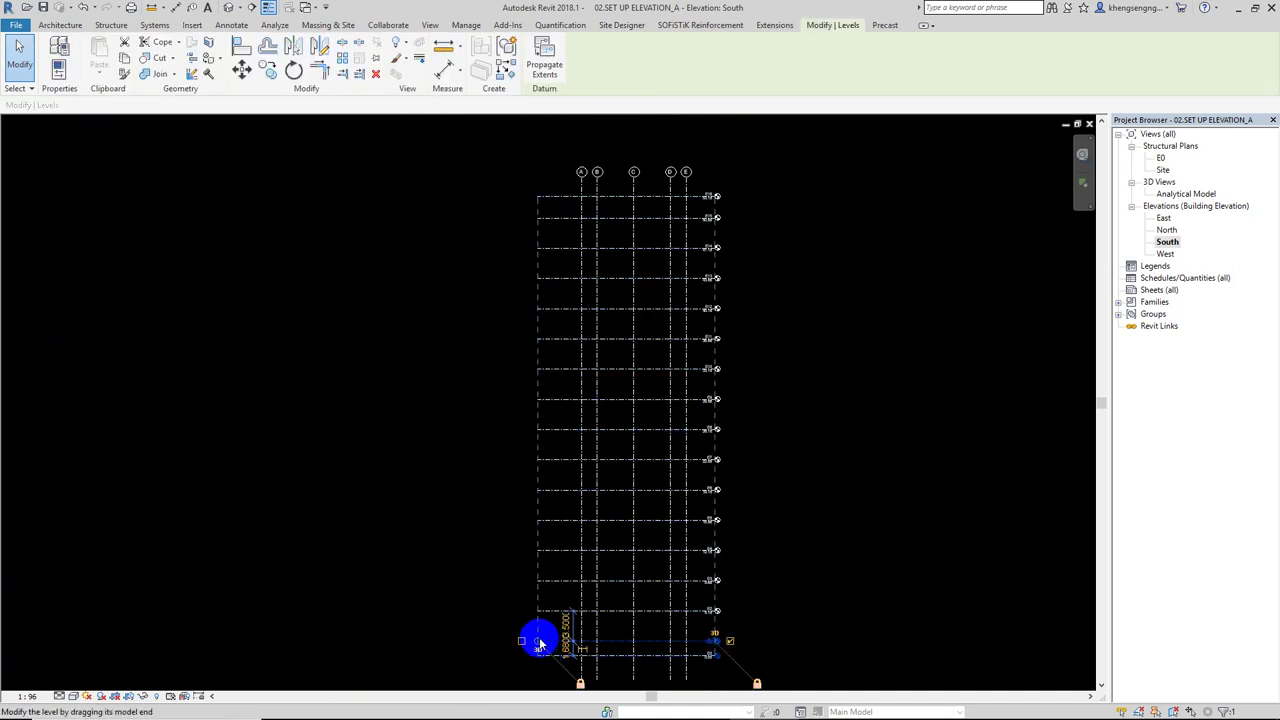
drag(539, 643, 562, 640)
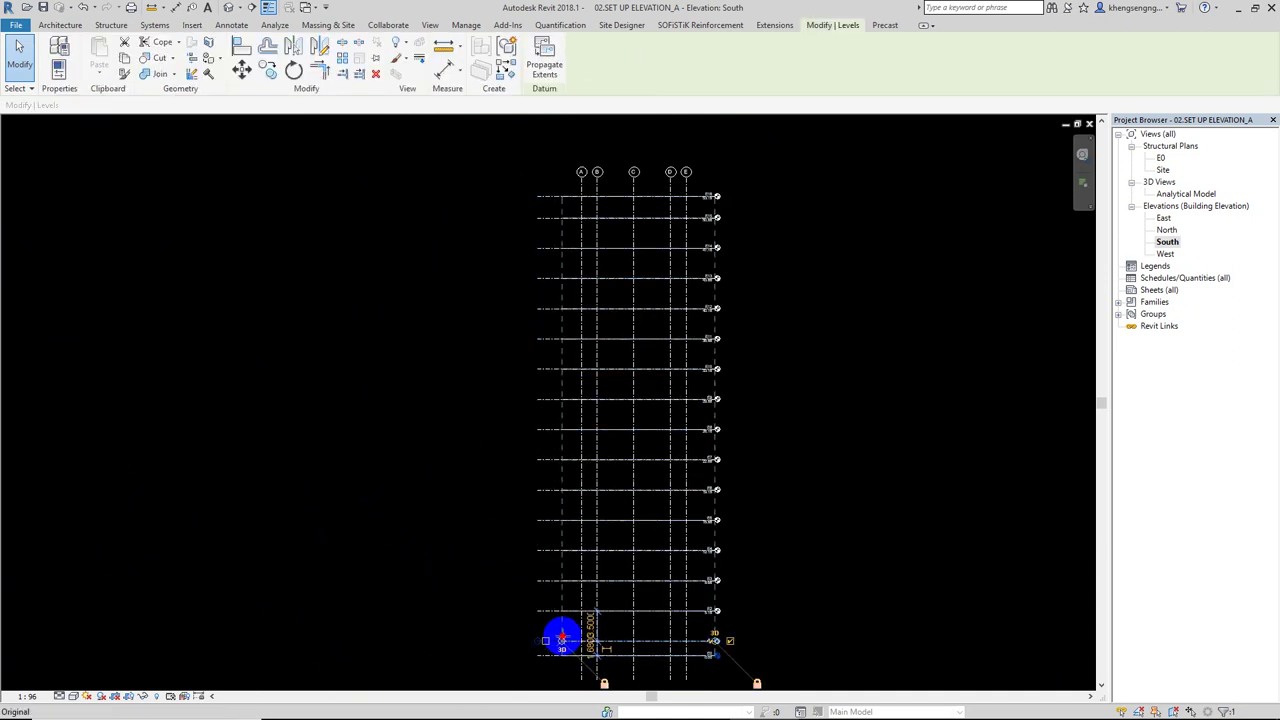
click(503, 674)
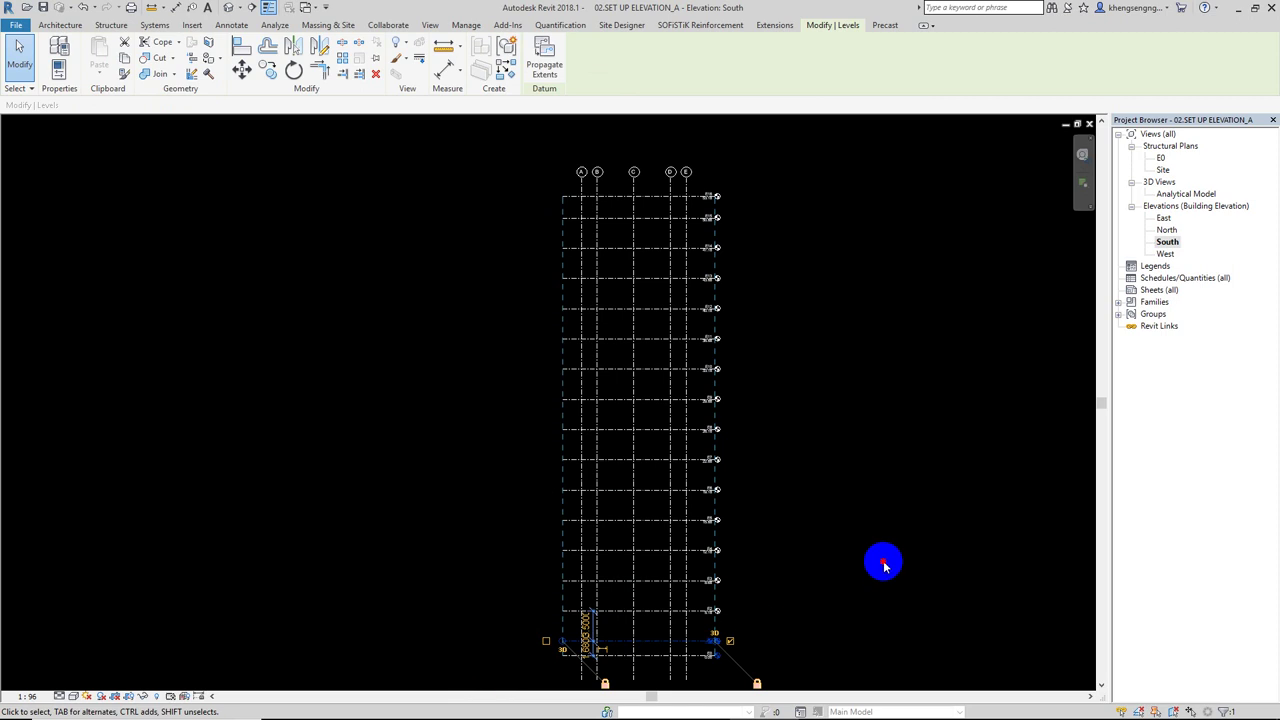
mouse_move(880, 560)
middle_down()
mouse_move(828, 572)
mouse_move(822, 556)
middle_up()
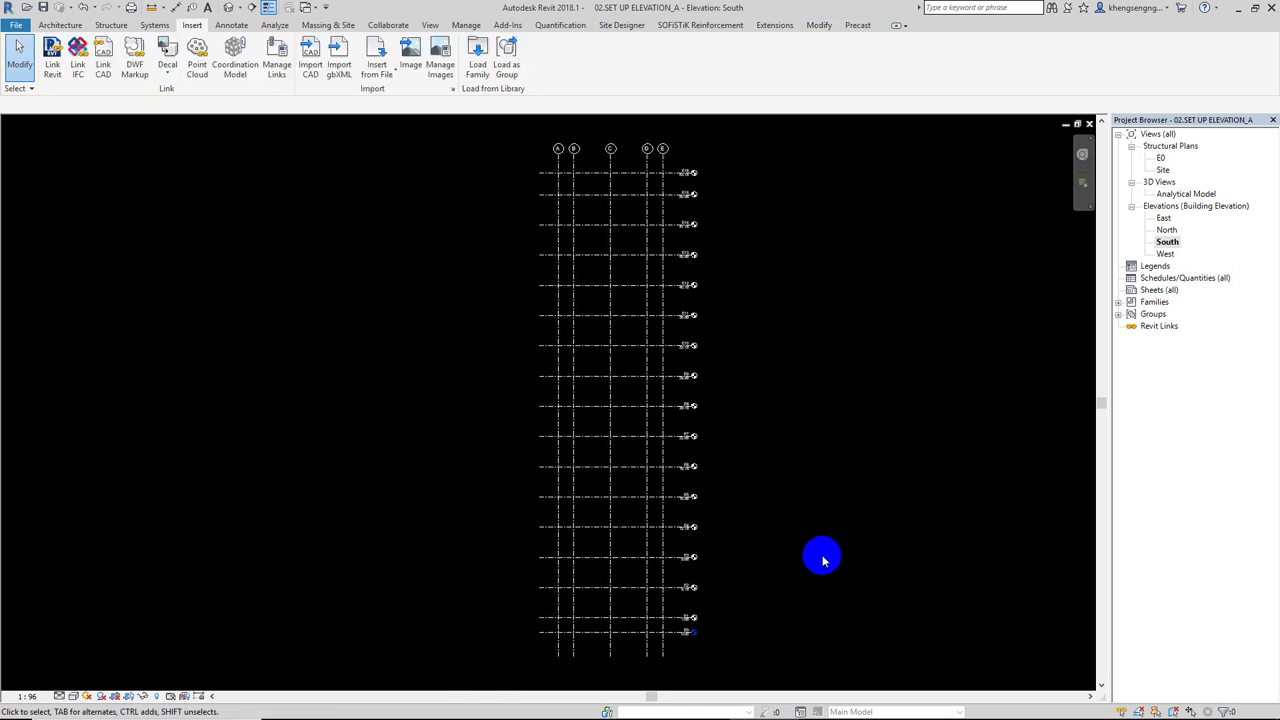
- In the East elevation, drag grid 1's head up level with grids 2–6
click(1165, 229)
double_click(1163, 217)
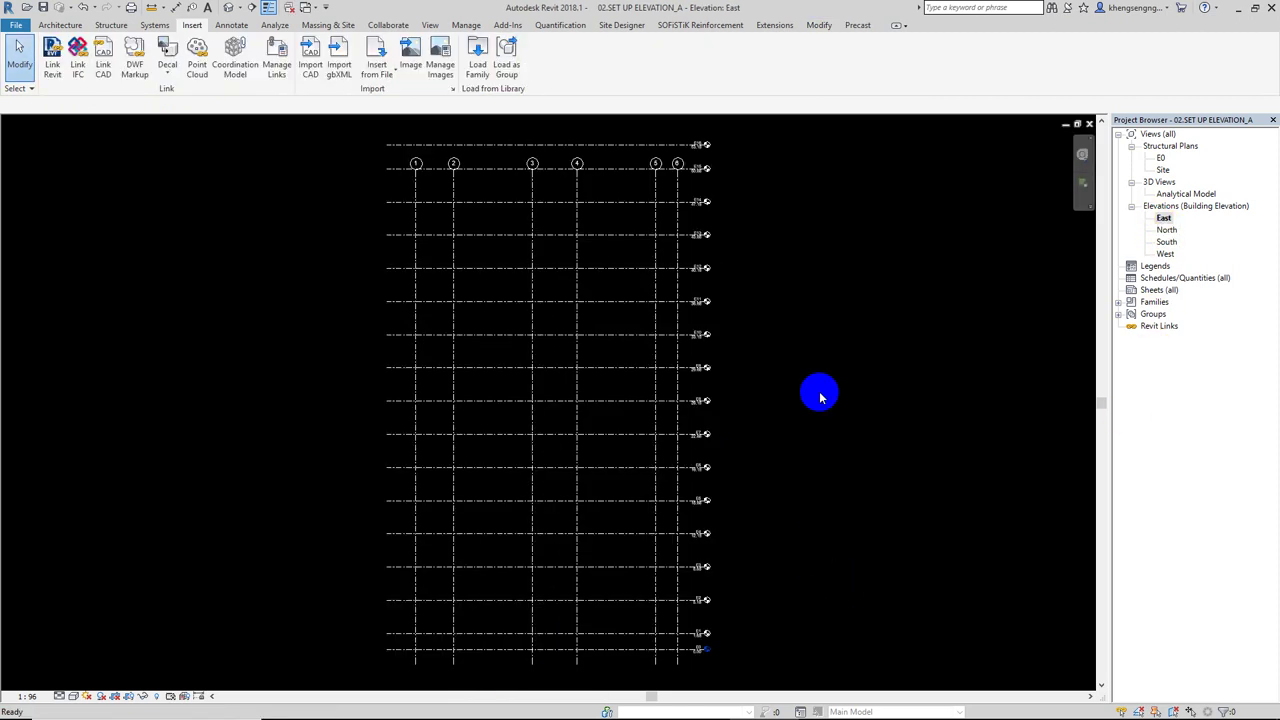
middle_drag(702, 418, 711, 428)
scroll(709, 306, up, 2)
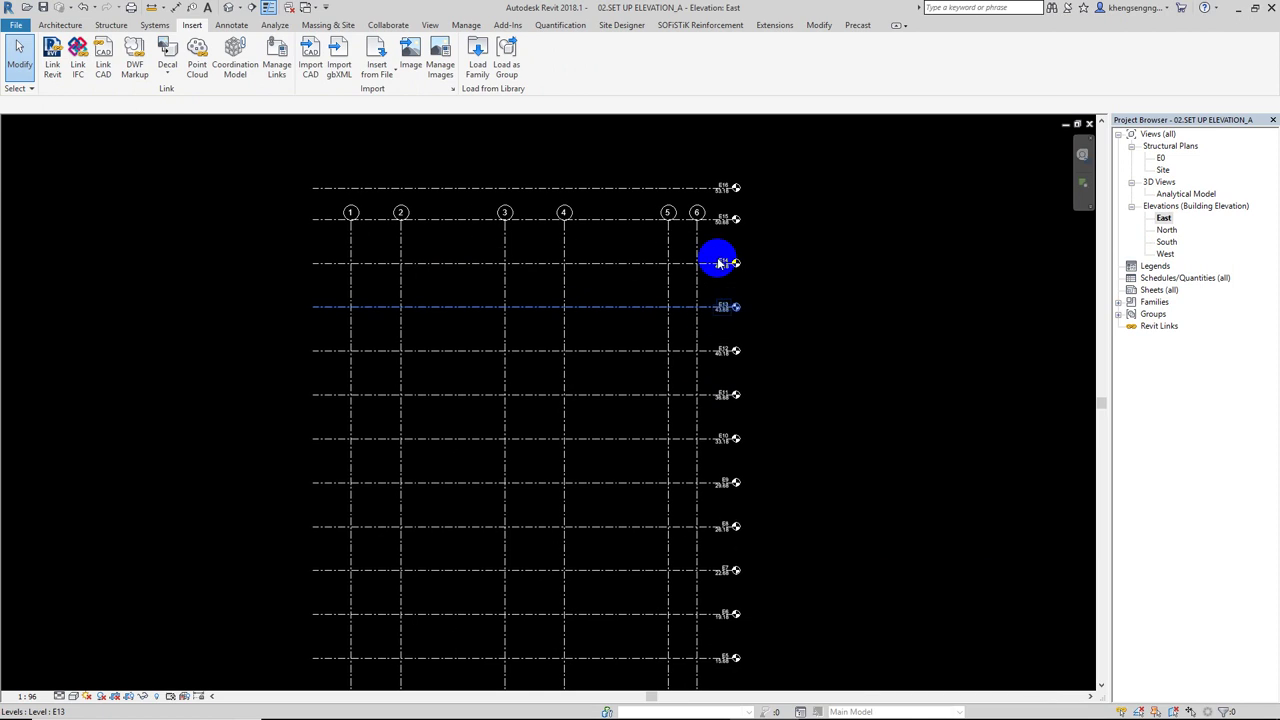
click(350, 240)
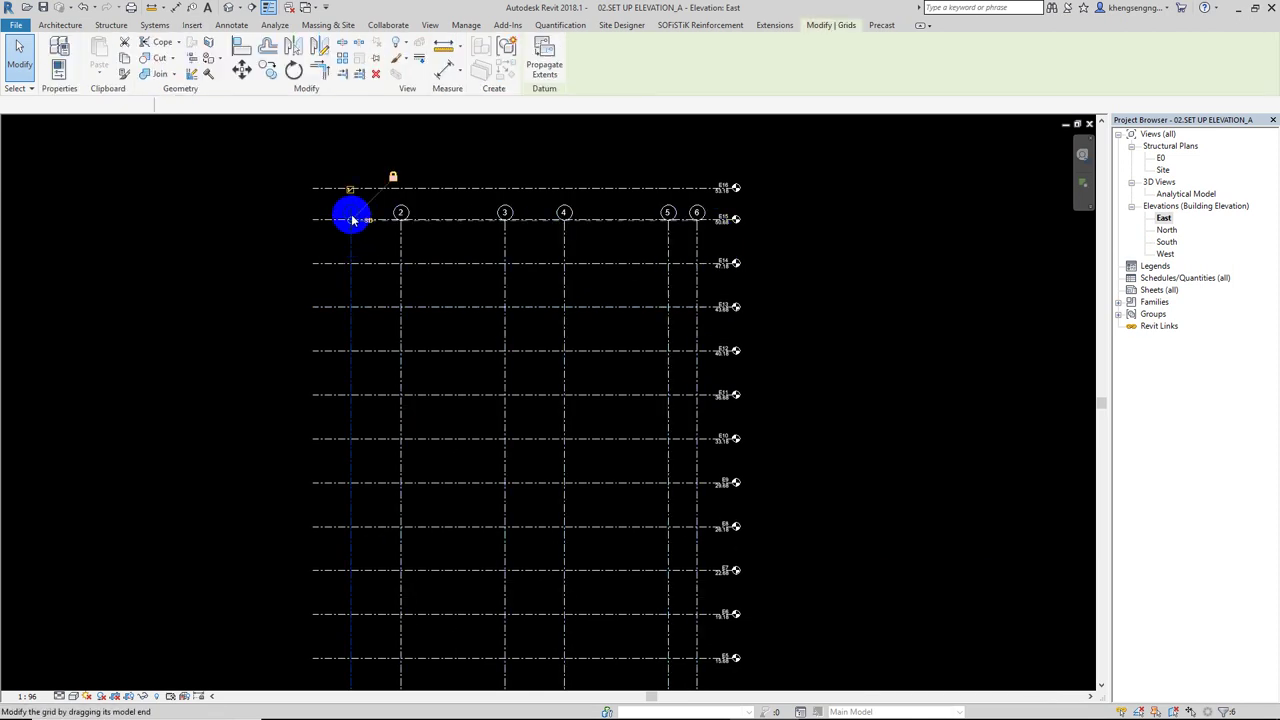
drag(351, 211, 350, 141)
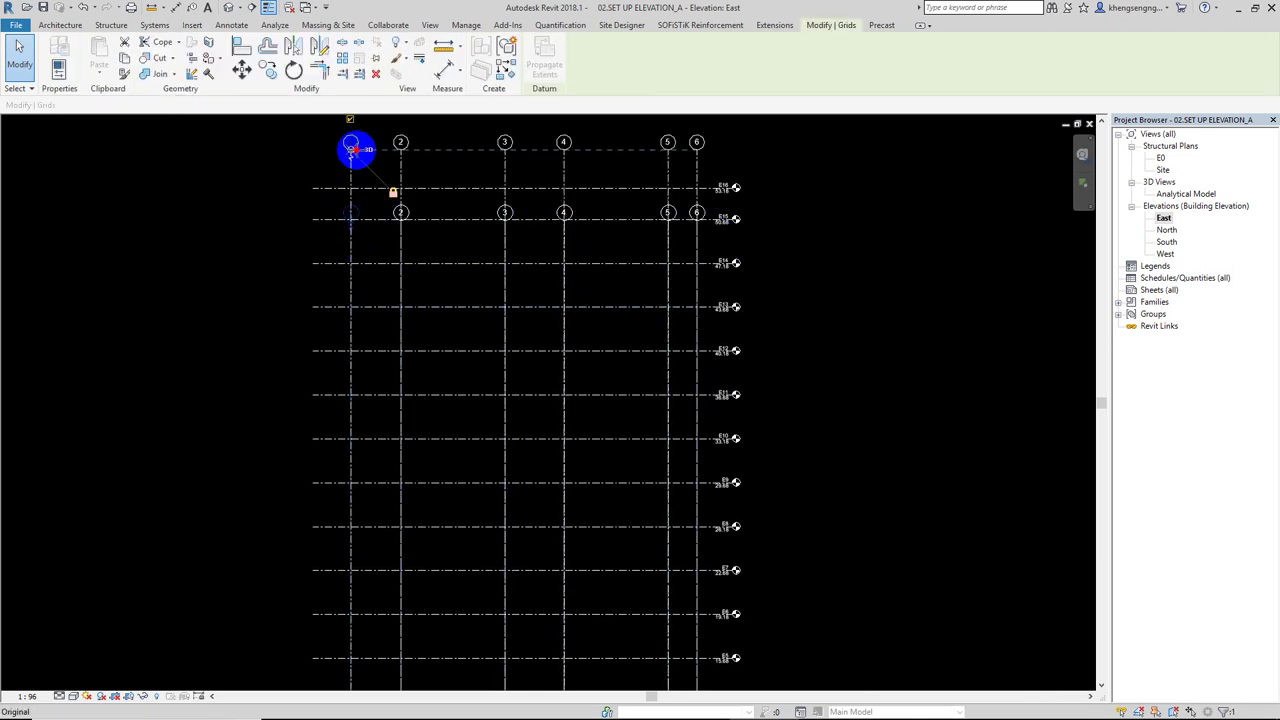
click(660, 272)
- Check the grid heads in the North and South elevations
double_click(1167, 229)
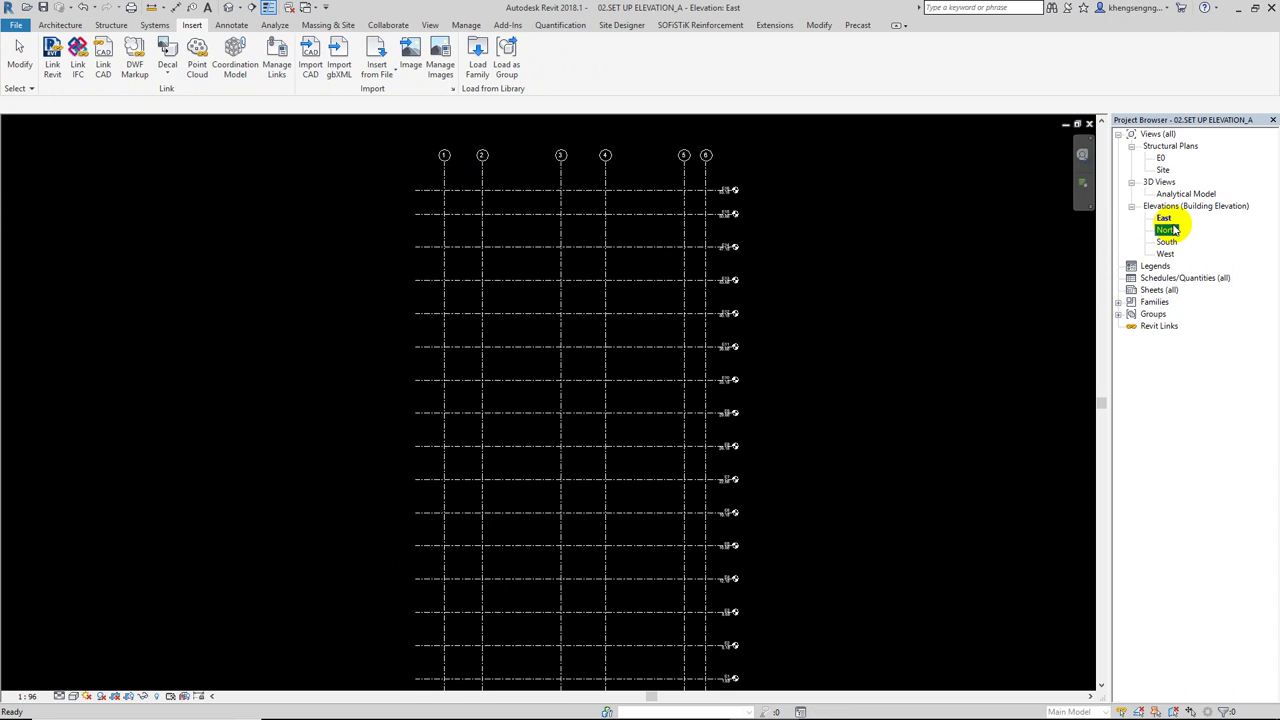
double_click(1167, 241)
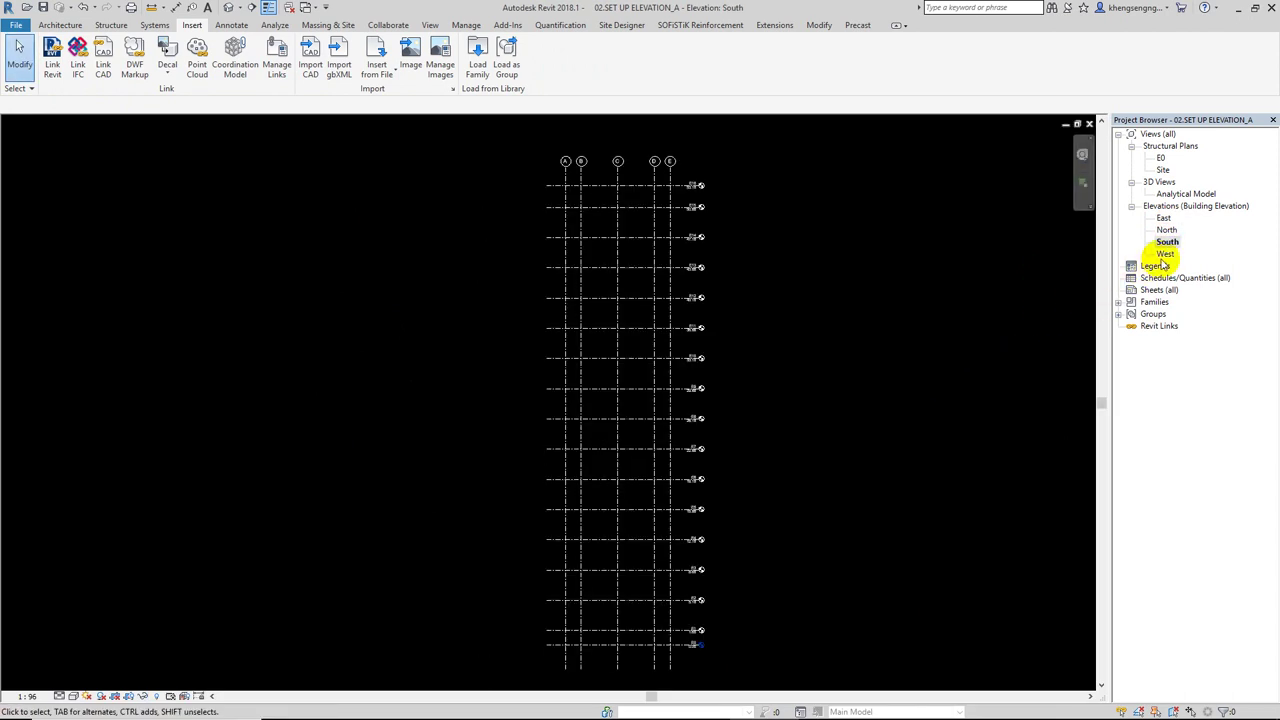
click(1165, 254)
- Inspect levels E0–E16 and the grid heads in the West elevation, then minimize Revit
double_click(1165, 254)
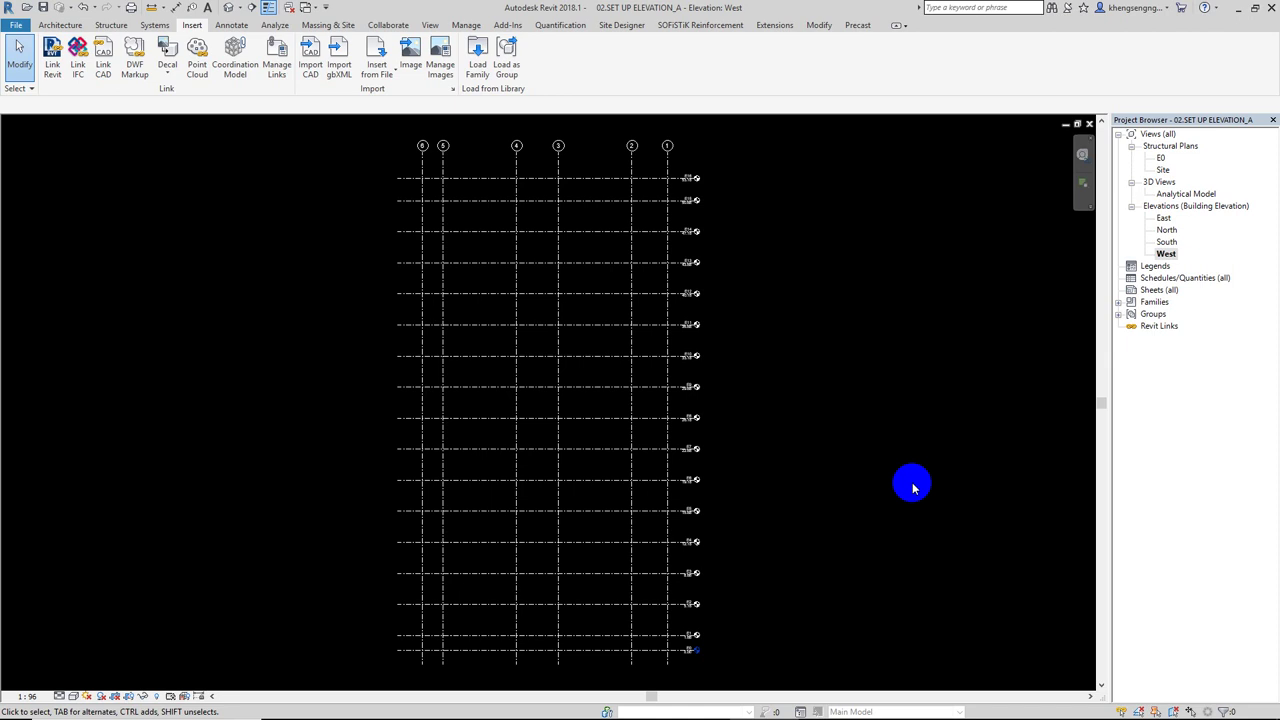
scroll(748, 591, up, 2)
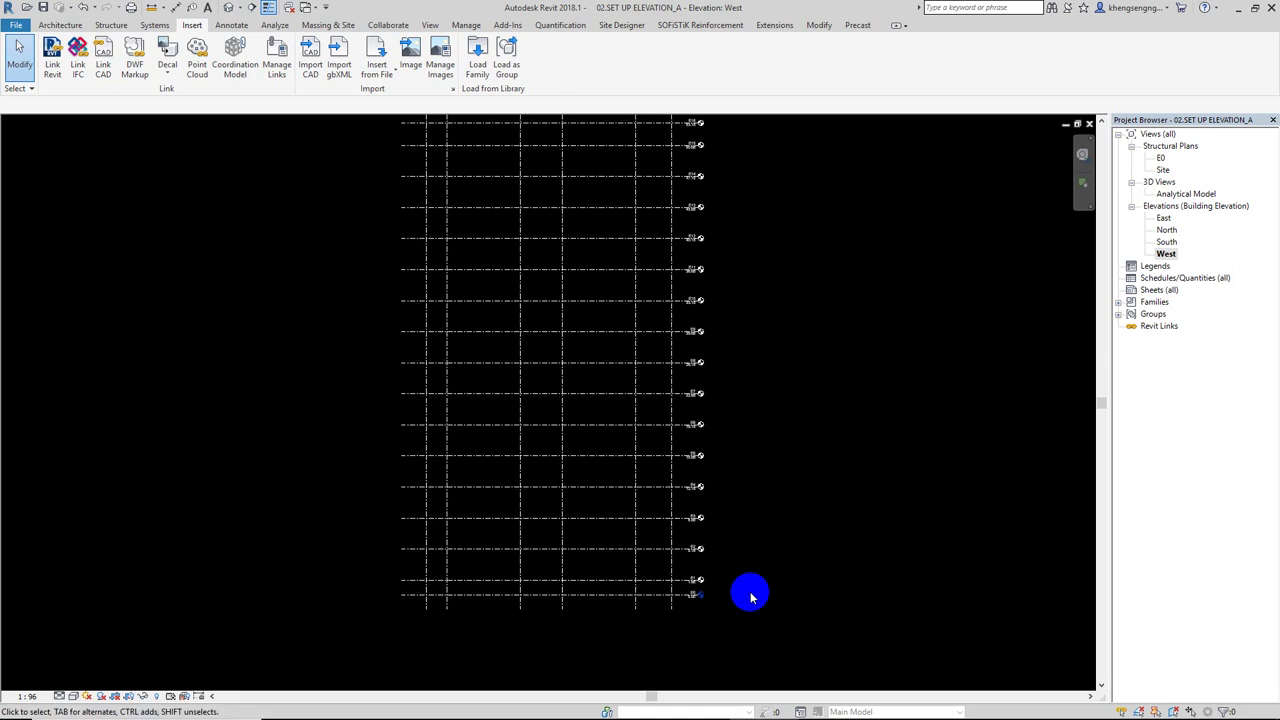
scroll(700, 593, up, 3)
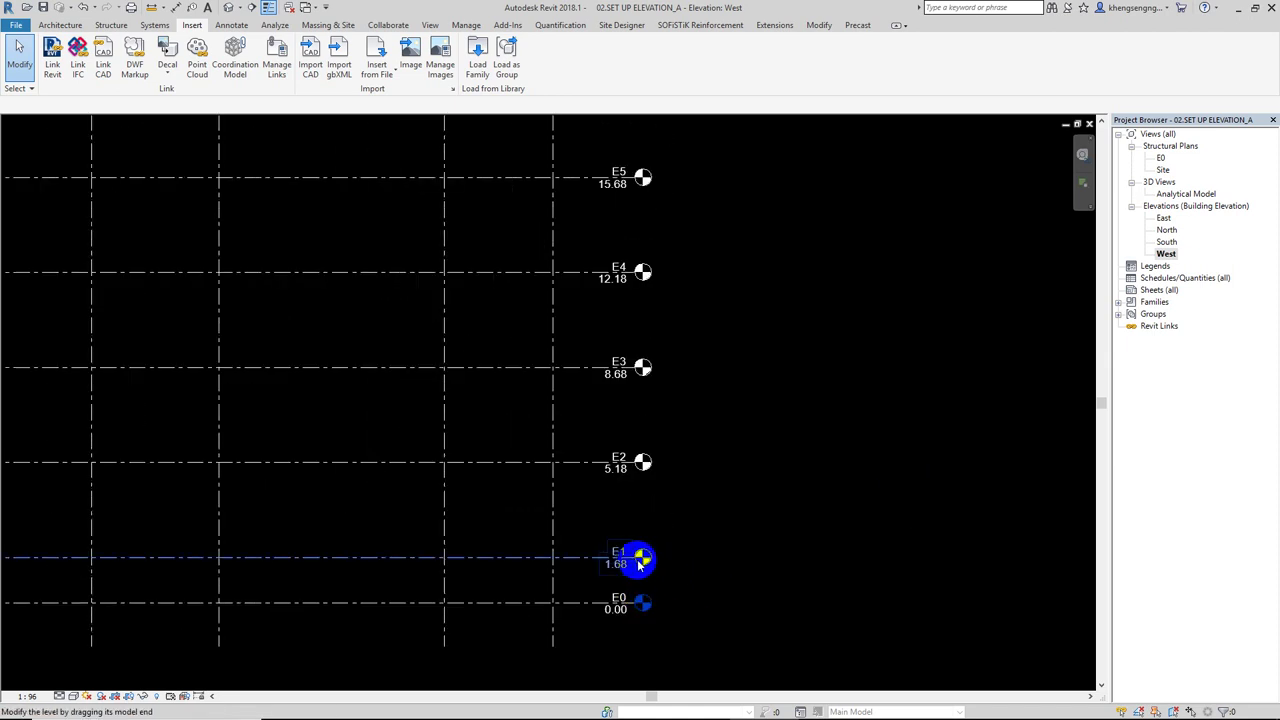
scroll(721, 571, down, 3)
scroll(769, 517, down, 3)
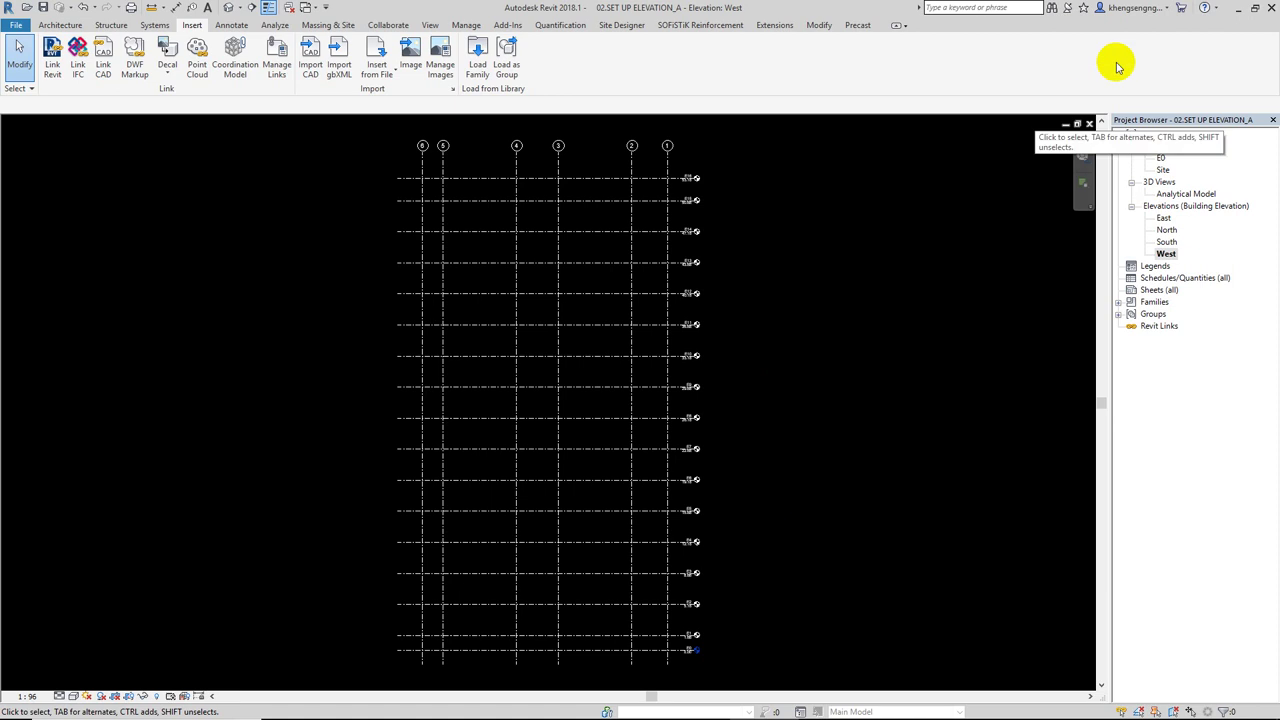
click(1238, 8)
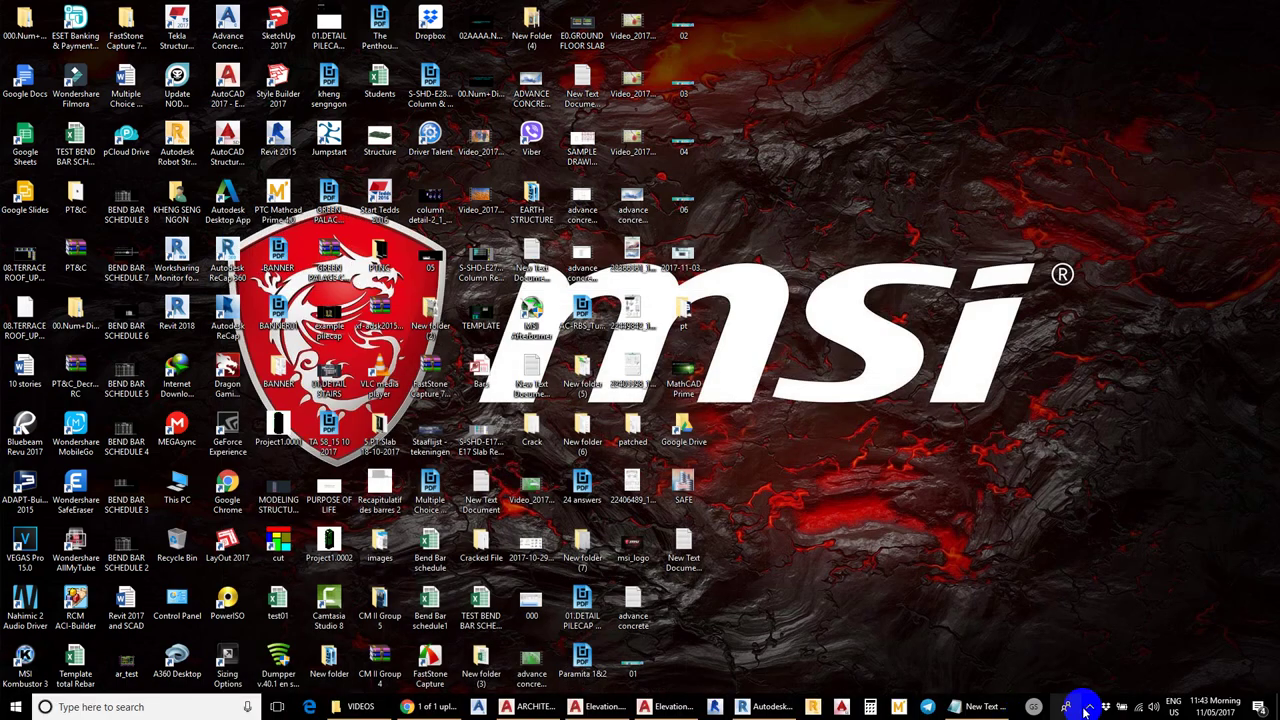